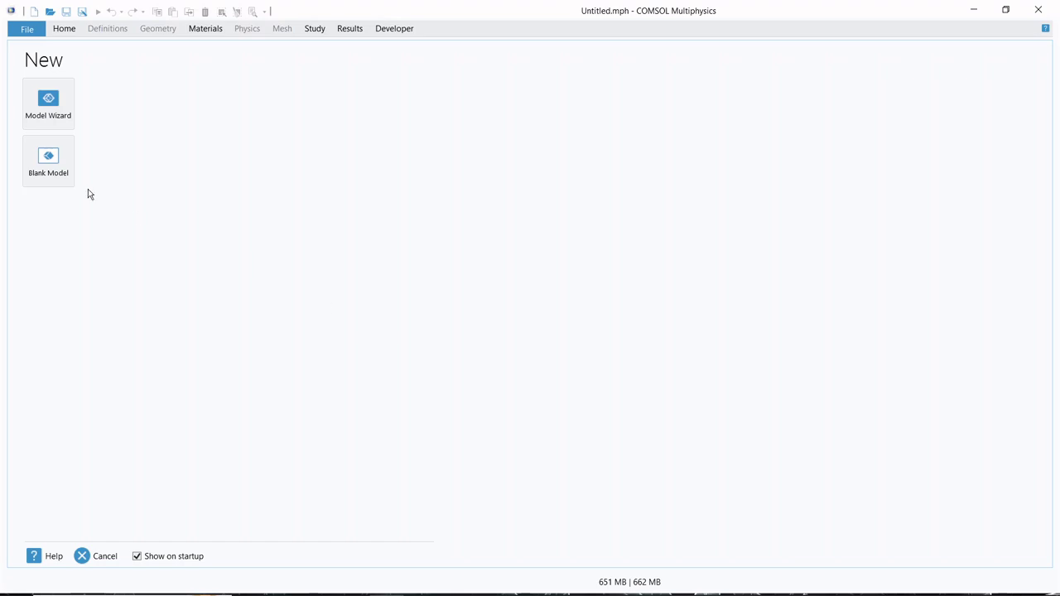
- Start a new 3D model with the Model Wizard and add the Heat Transfer in Solids physics interface
{"action": "left_click", "coordinate": [41, 106]}
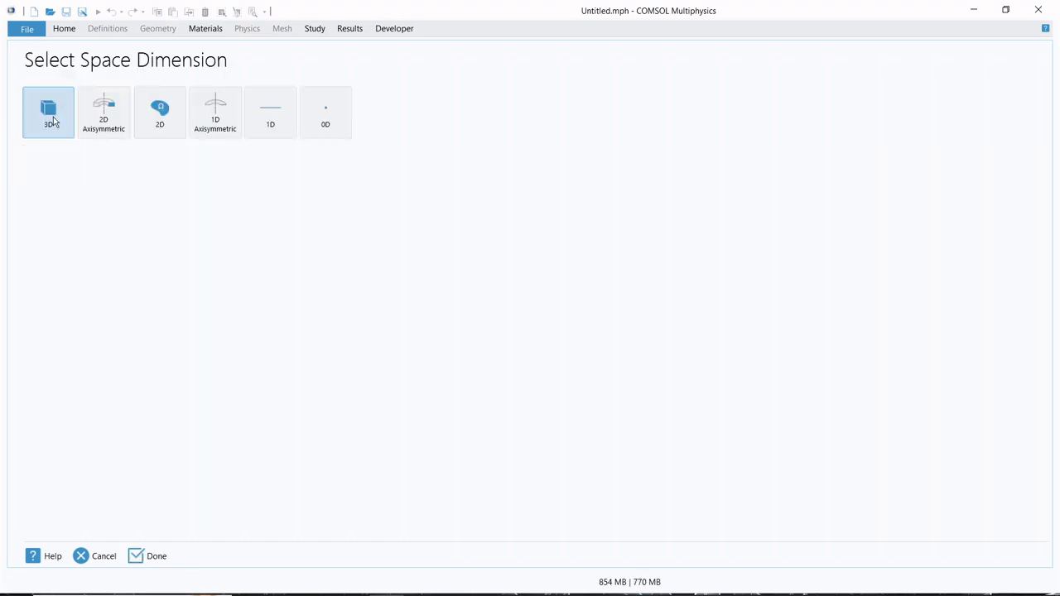
{"action": "left_click", "coordinate": [54, 121]}
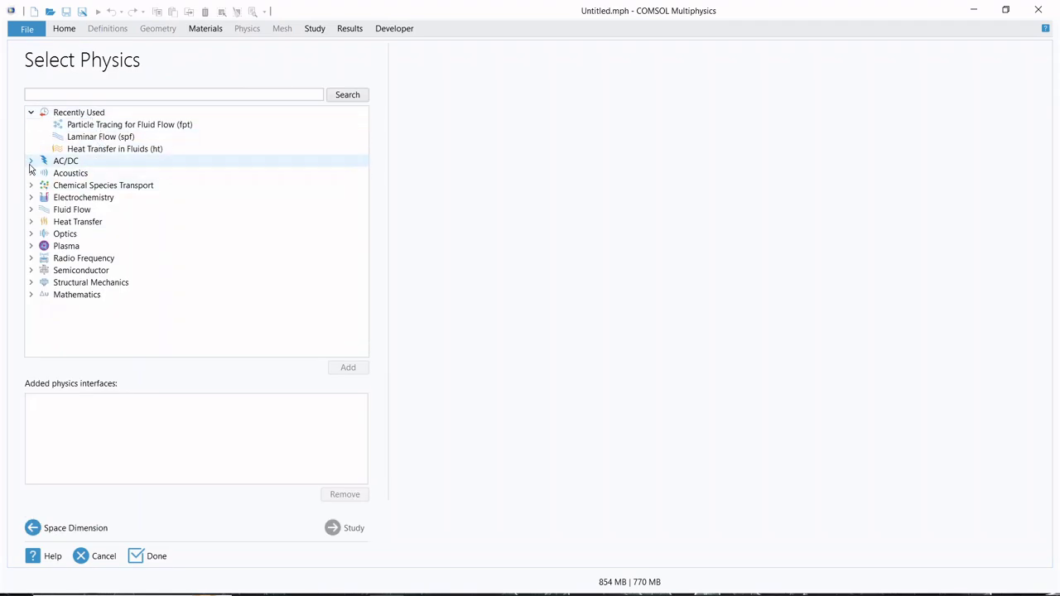
{"action": "left_click", "coordinate": [30, 112]}
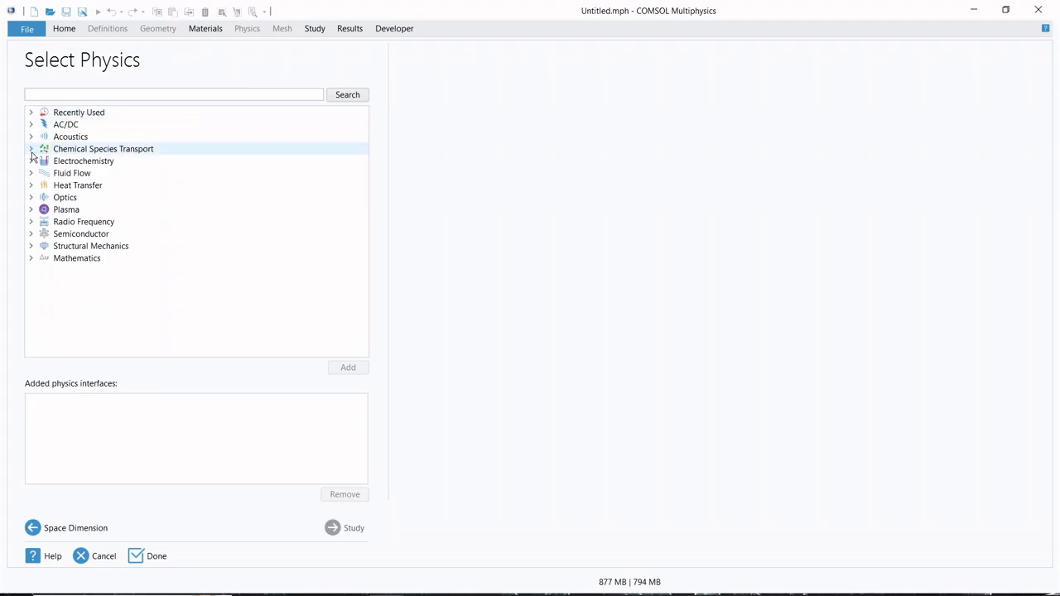
{"action": "left_click", "coordinate": [30, 186]}
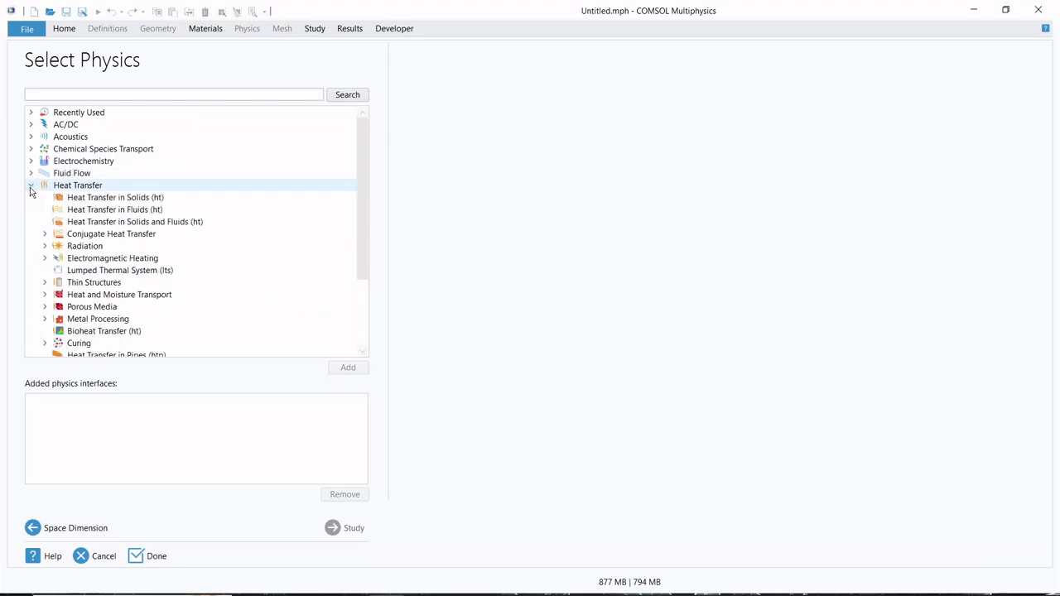
{"action": "left_click", "coordinate": [83, 199]}
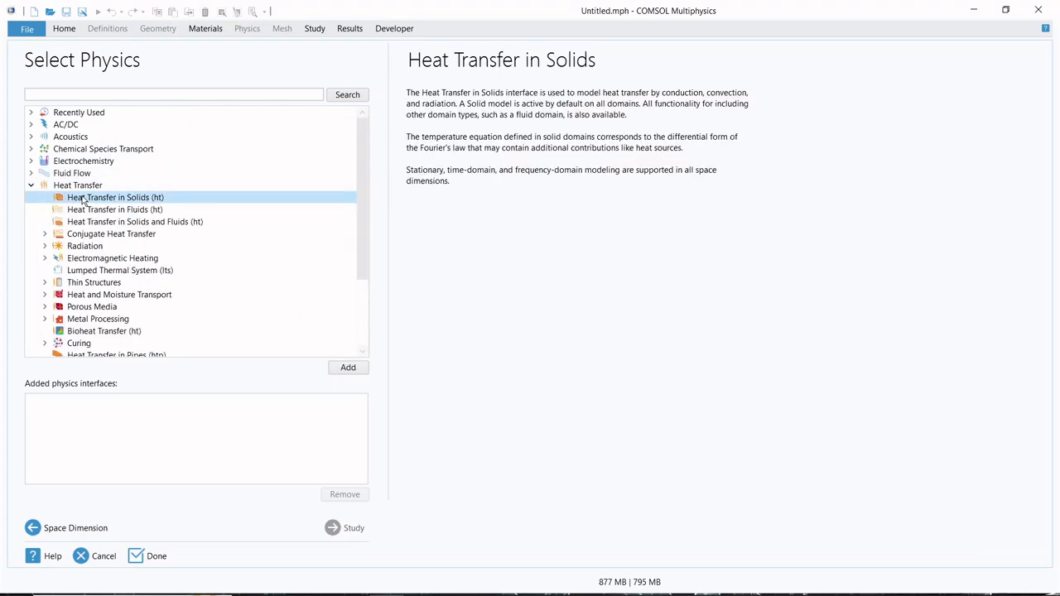
{"action": "left_click", "coordinate": [347, 369]}
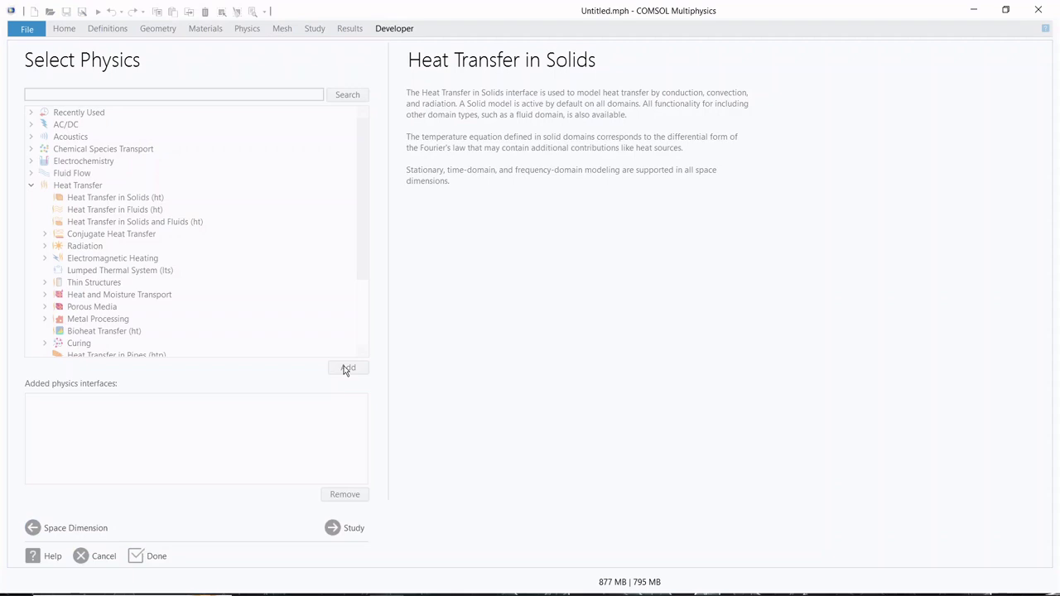
- Choose a Time Dependent study for the model and finish the wizard setup
{"action": "left_click", "coordinate": [339, 539]}
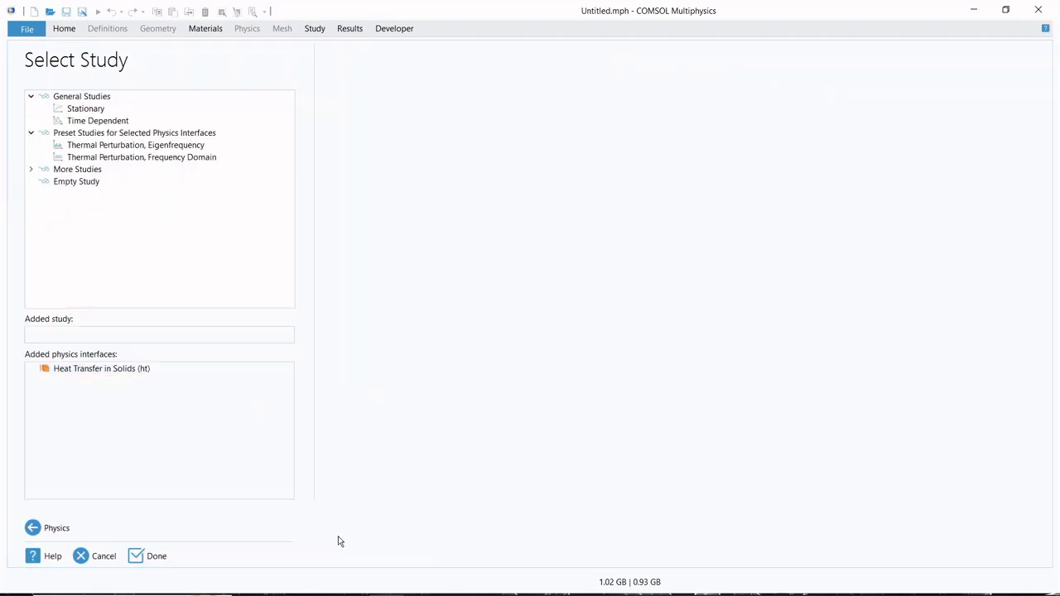
{"action": "left_click", "coordinate": [86, 124]}
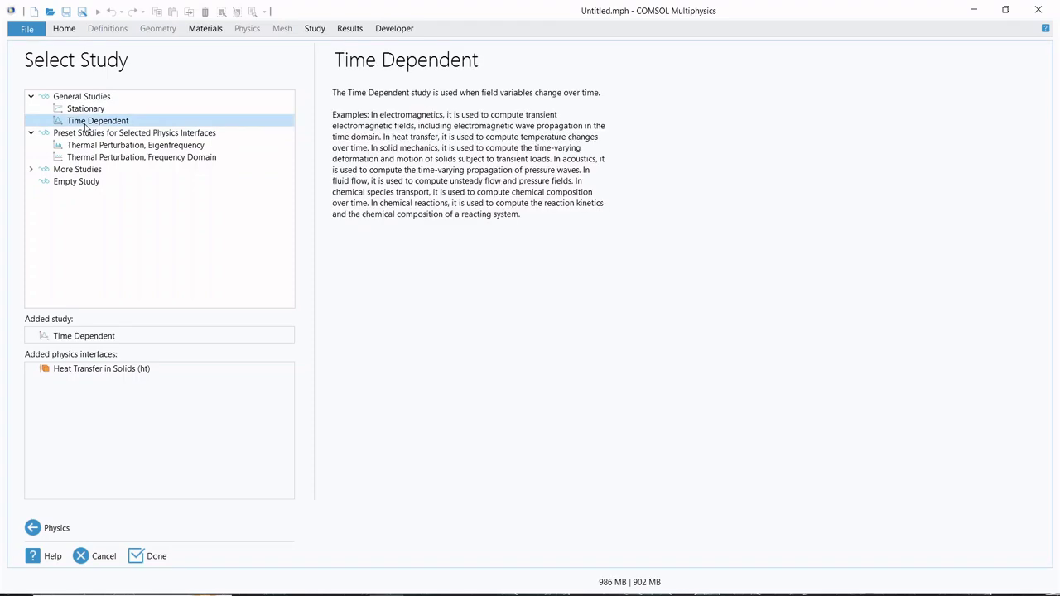
{"action": "left_click", "coordinate": [153, 559]}
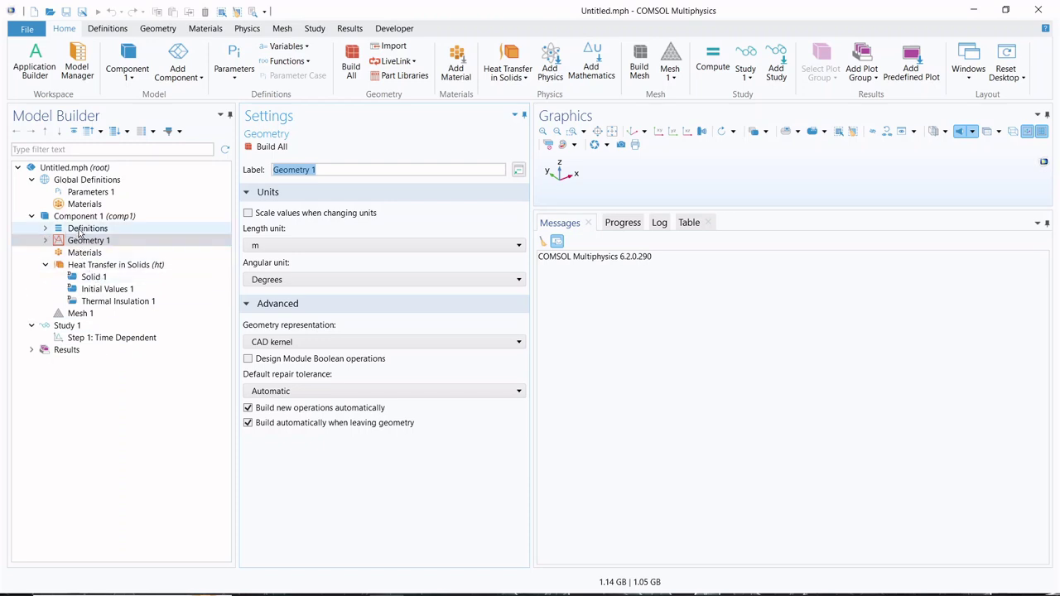
- Create a solid block 1 m wide, 0.5 m deep and 0.5 m high, and build the geometry
{"action": "left_click", "coordinate": [160, 30]}
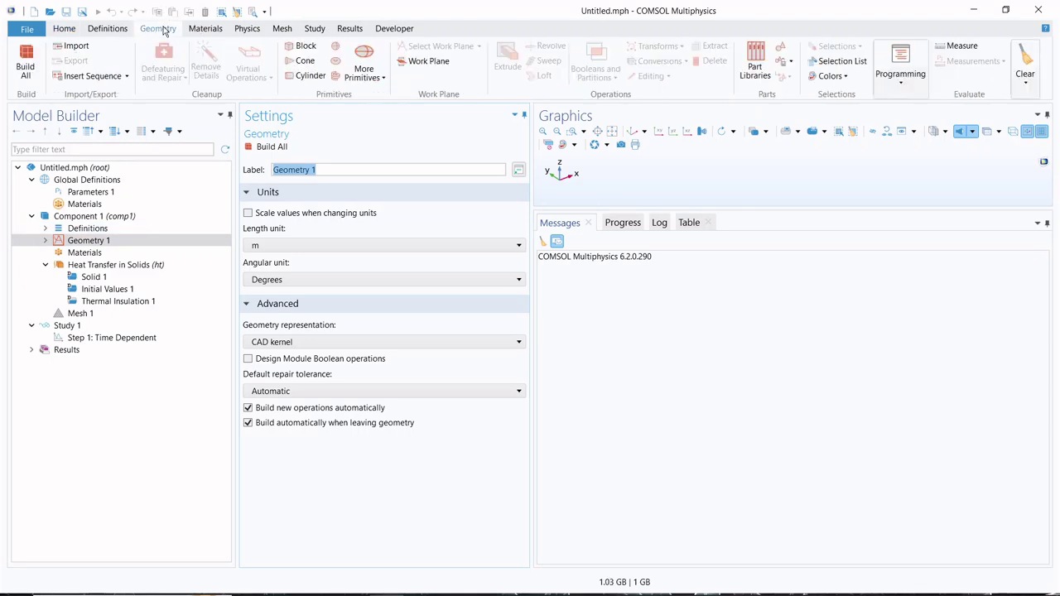
{"action": "left_click", "coordinate": [302, 47]}
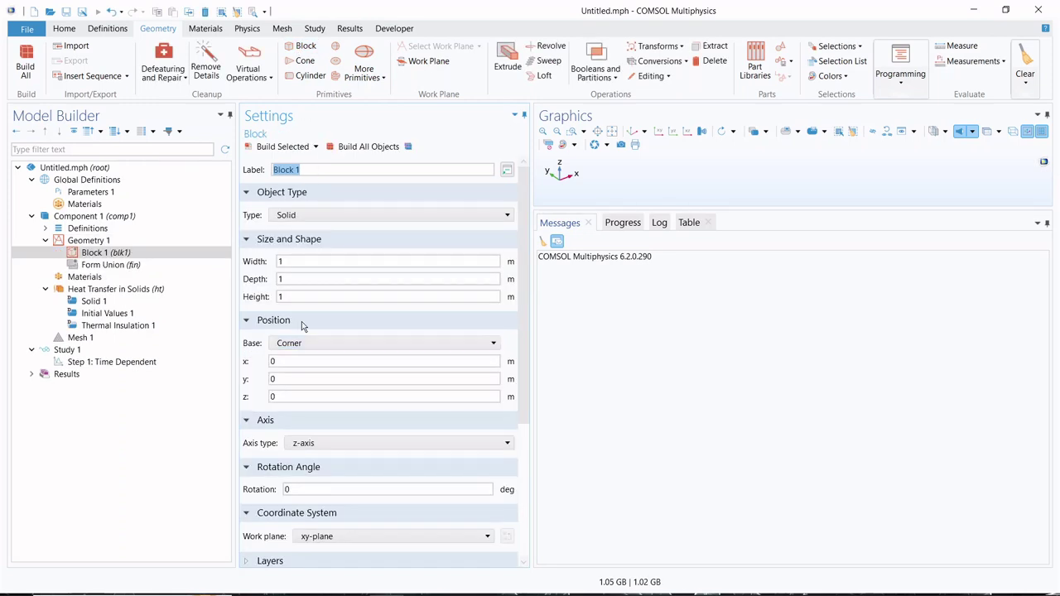
{"action": "left_click", "coordinate": [292, 279]}
{"action": "key", "text": "BackSpace"}
{"action": "type", "text": "0"}
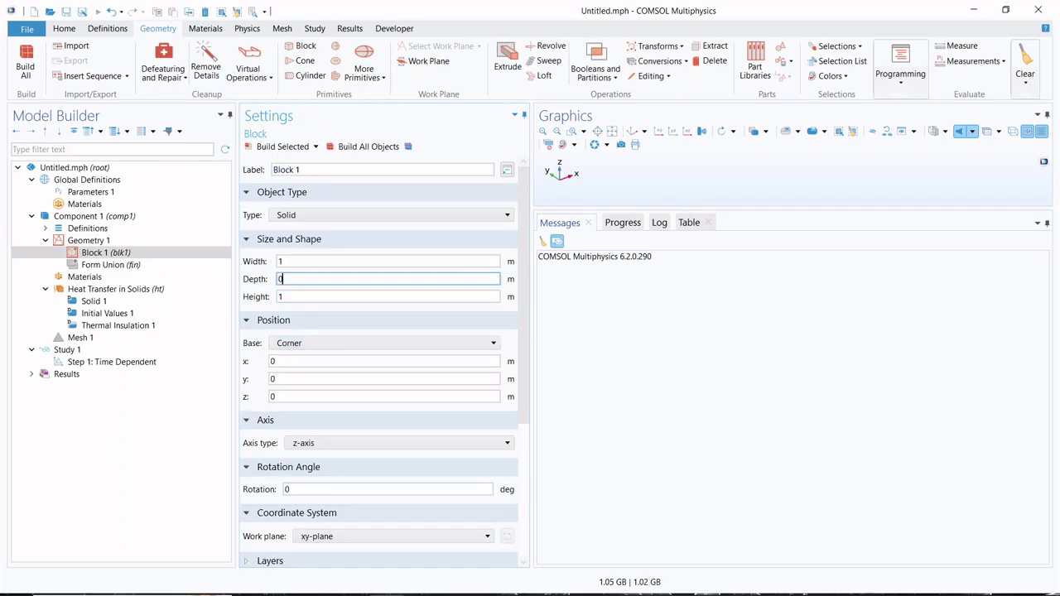
{"action": "type", "text": ".5"}
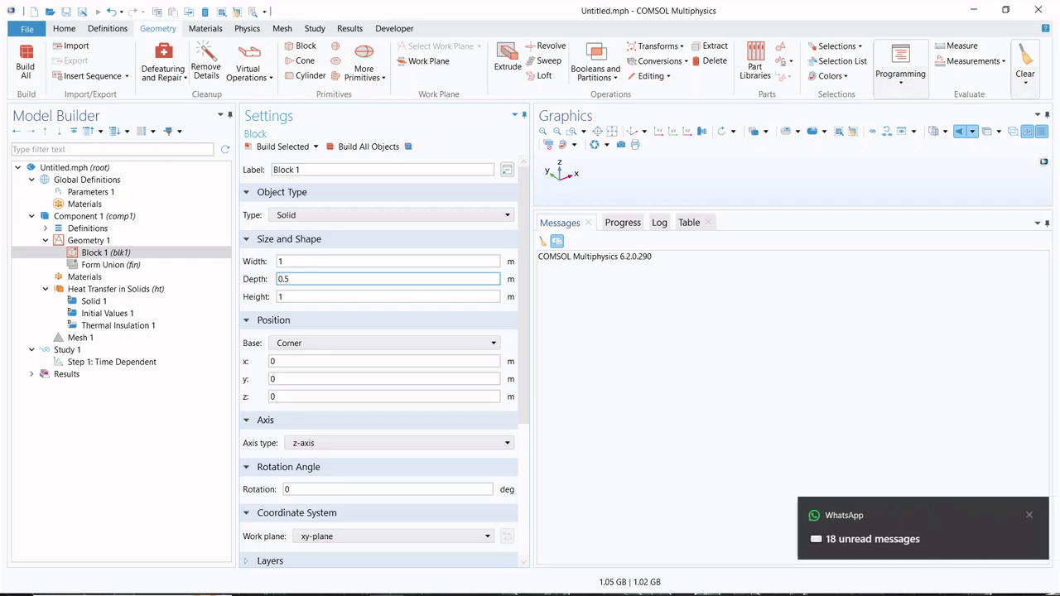
{"action": "left_click", "coordinate": [297, 297]}
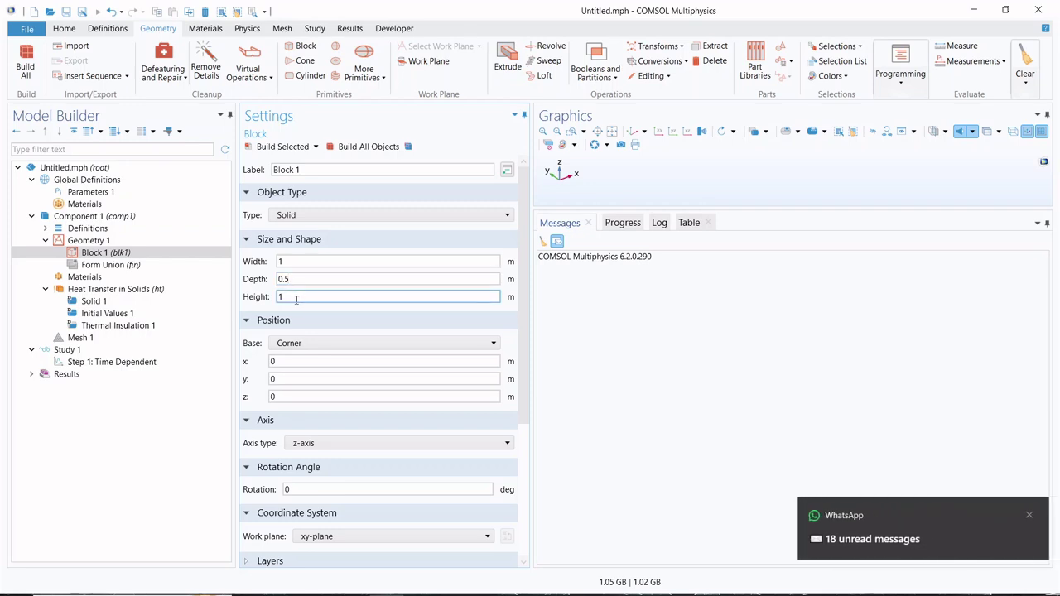
{"action": "key", "text": "BackSpace"}
{"action": "type", "text": "0.5"}
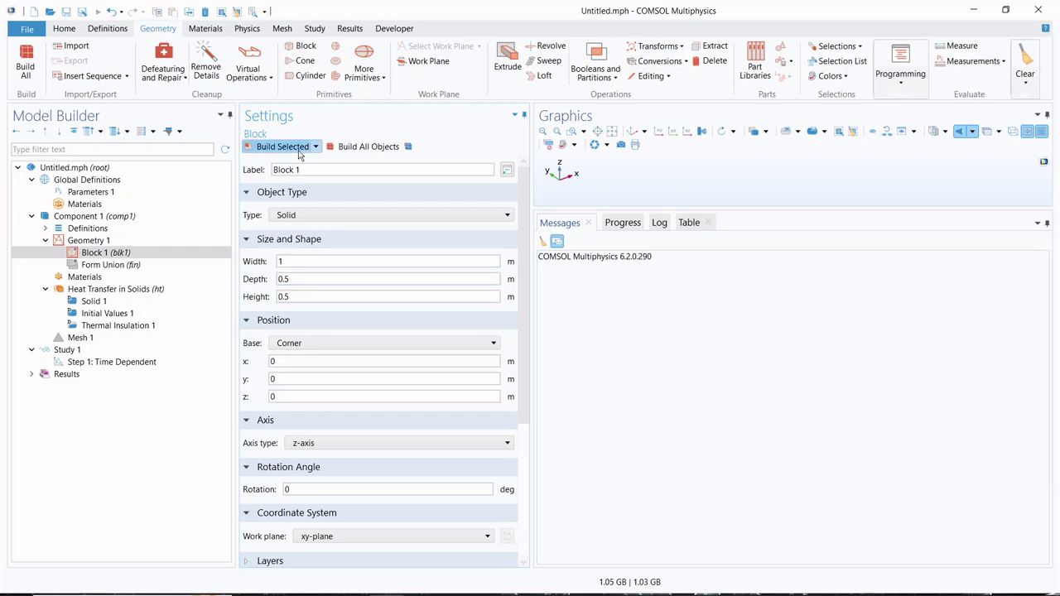
{"action": "left_click", "coordinate": [347, 147]}
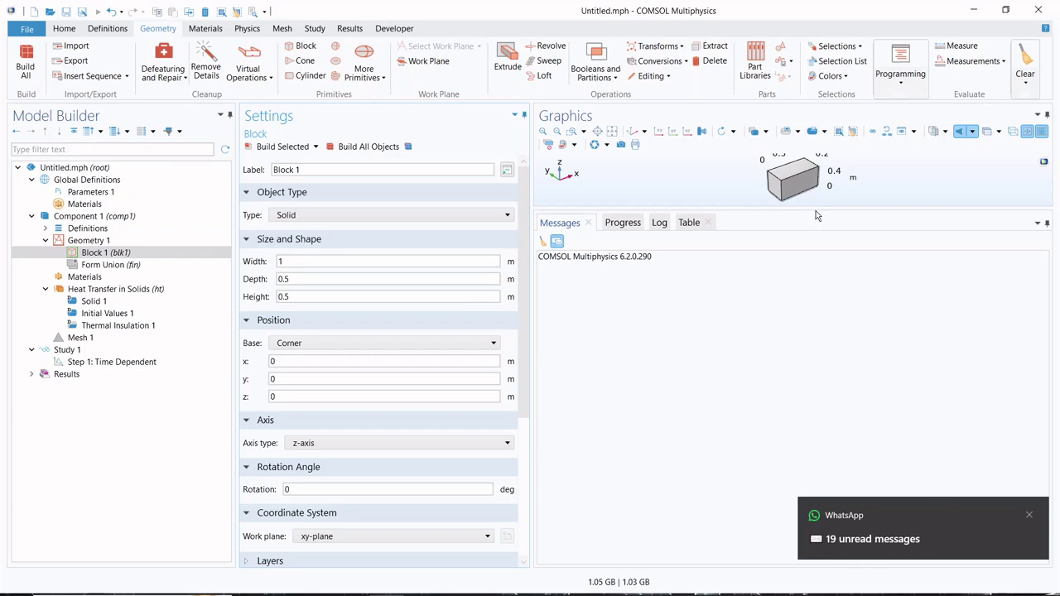
{"action": "left_click_drag", "start_coordinate": [815, 210], "coordinate": [806, 481]}
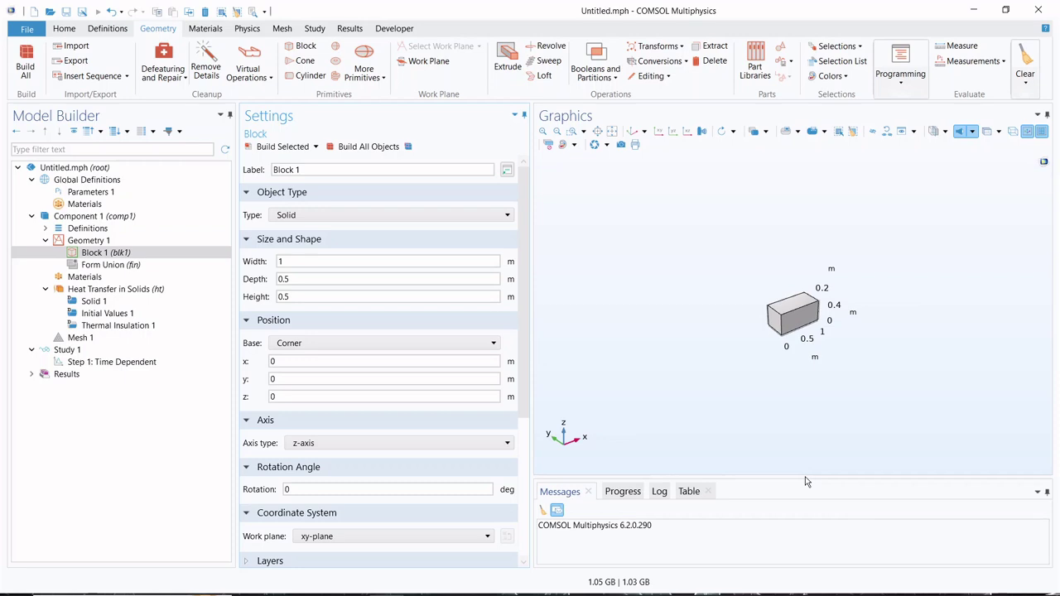
{"action": "left_click", "coordinate": [612, 133]}
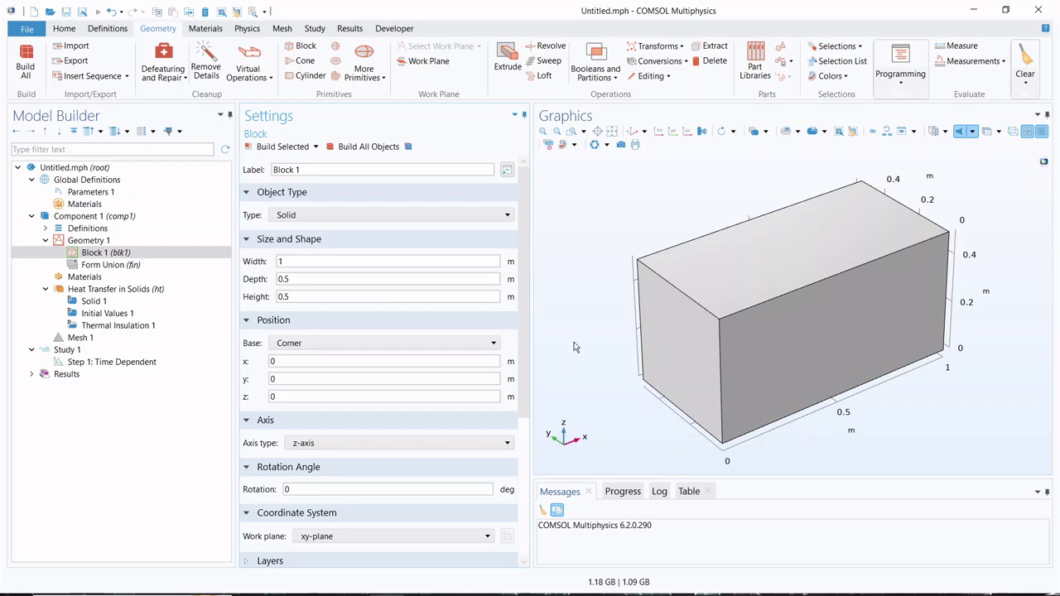
- Add two Temperature boundary conditions to the Heat Transfer in Solids interface
{"action": "left_click", "coordinate": [71, 293]}
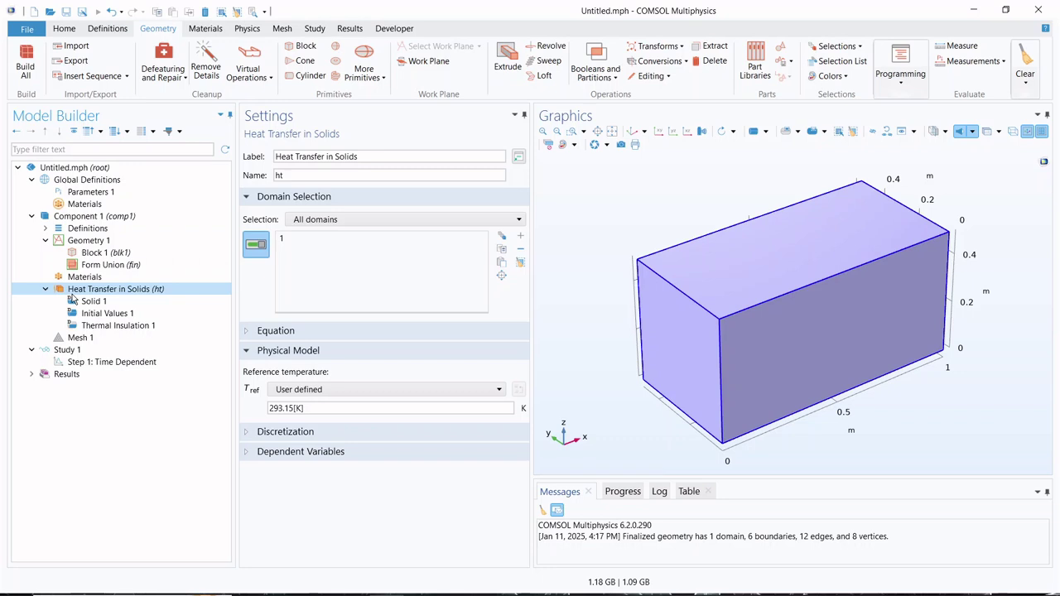
{"action": "right_click", "coordinate": [71, 299]}
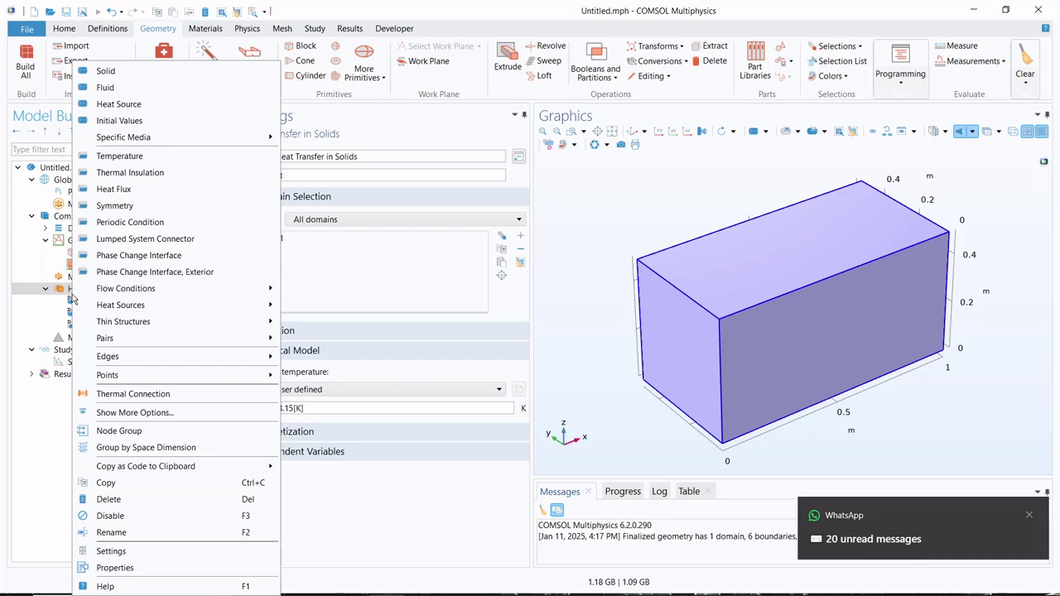
{"action": "left_click", "coordinate": [107, 158]}
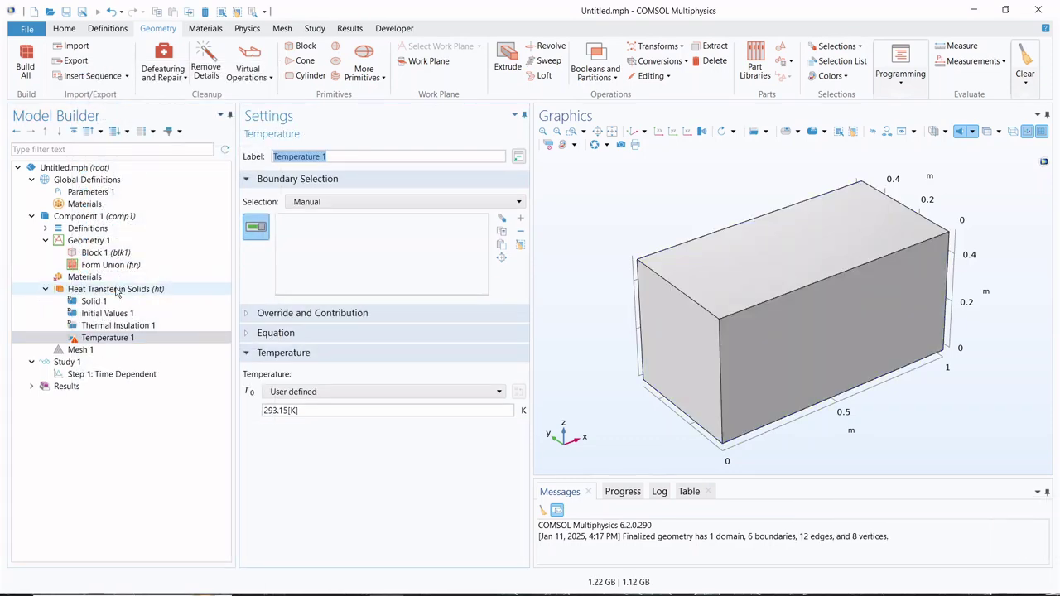
{"action": "left_click", "coordinate": [117, 290]}
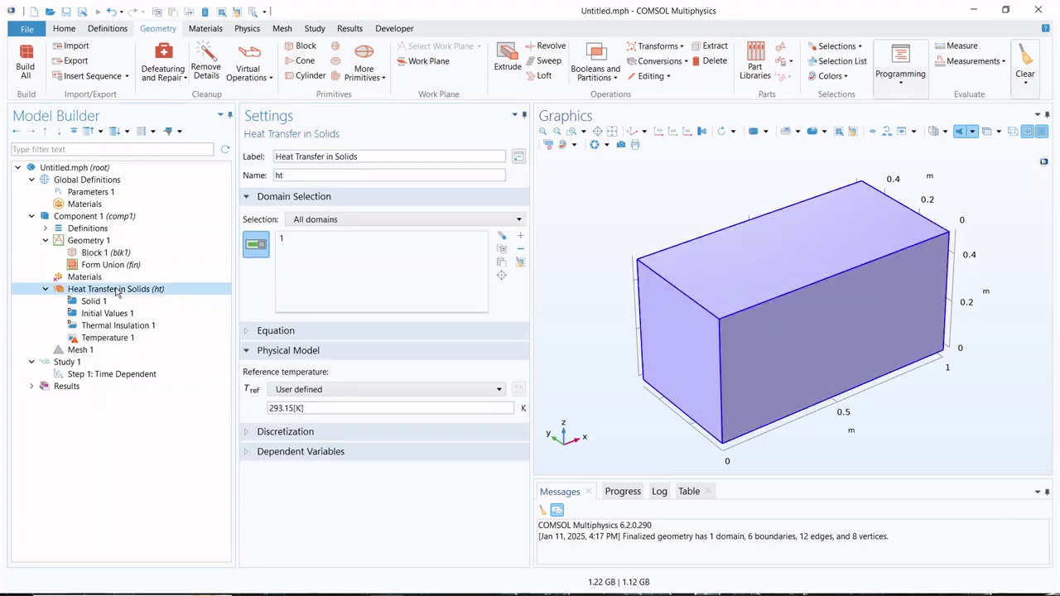
{"action": "right_click", "coordinate": [117, 292]}
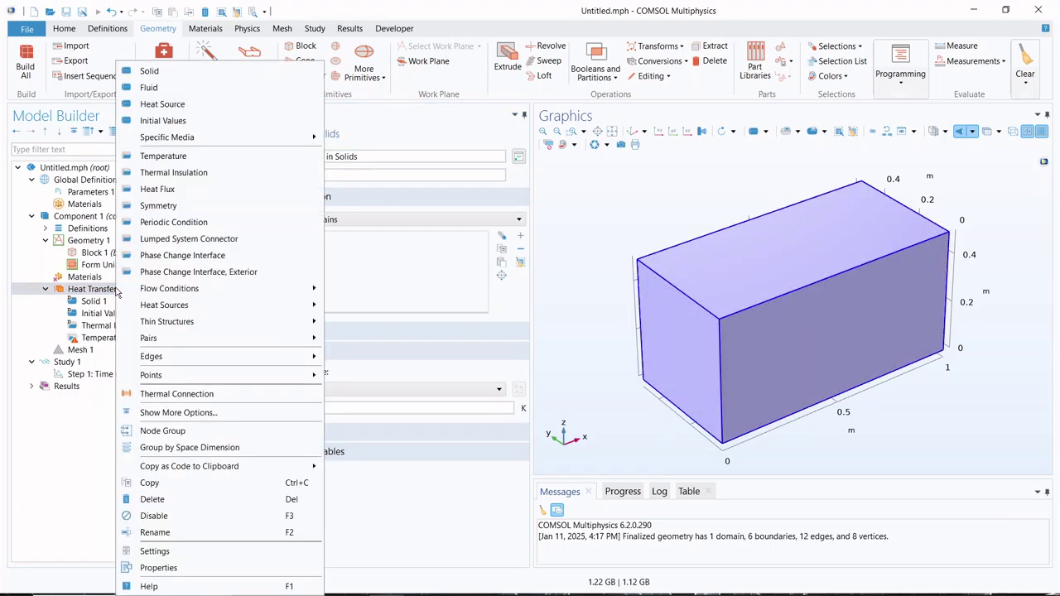
{"action": "left_click", "coordinate": [170, 158]}
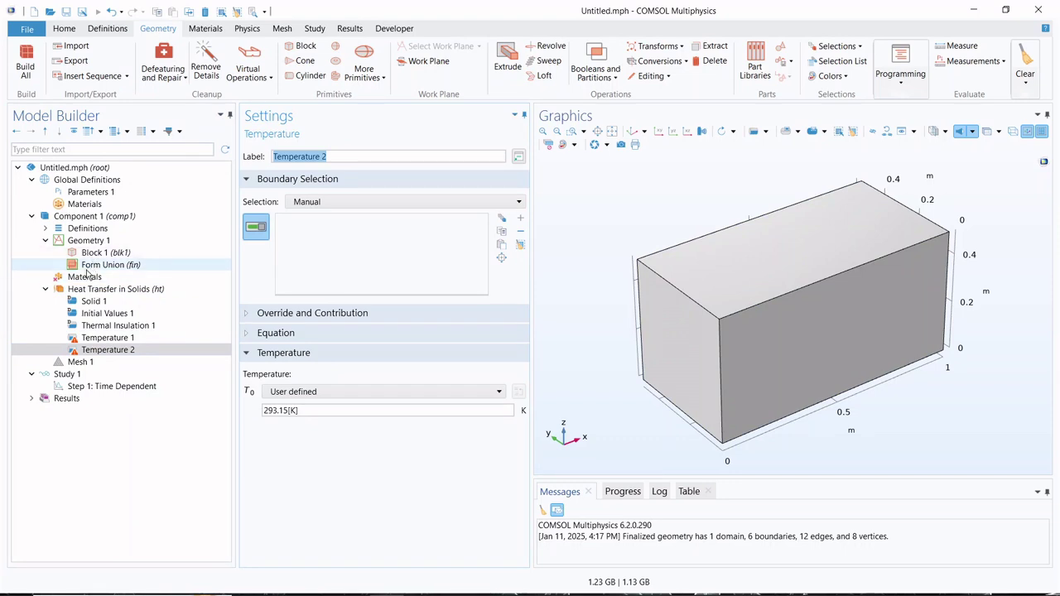
- Find the built-in Structural steel material in the library and add it to the component
{"action": "right_click", "coordinate": [87, 279]}
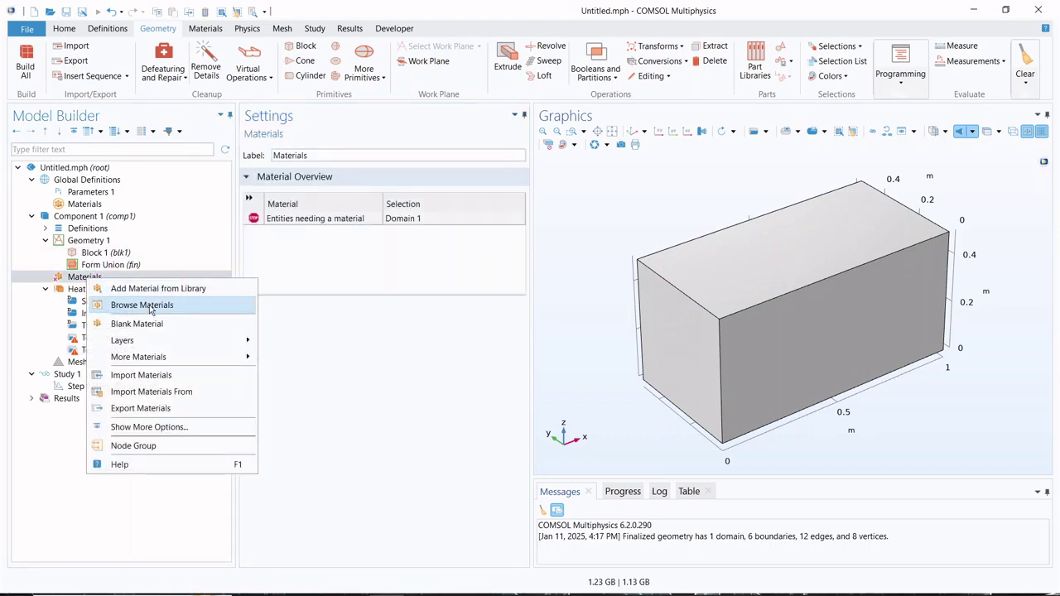
{"action": "left_click", "coordinate": [156, 289]}
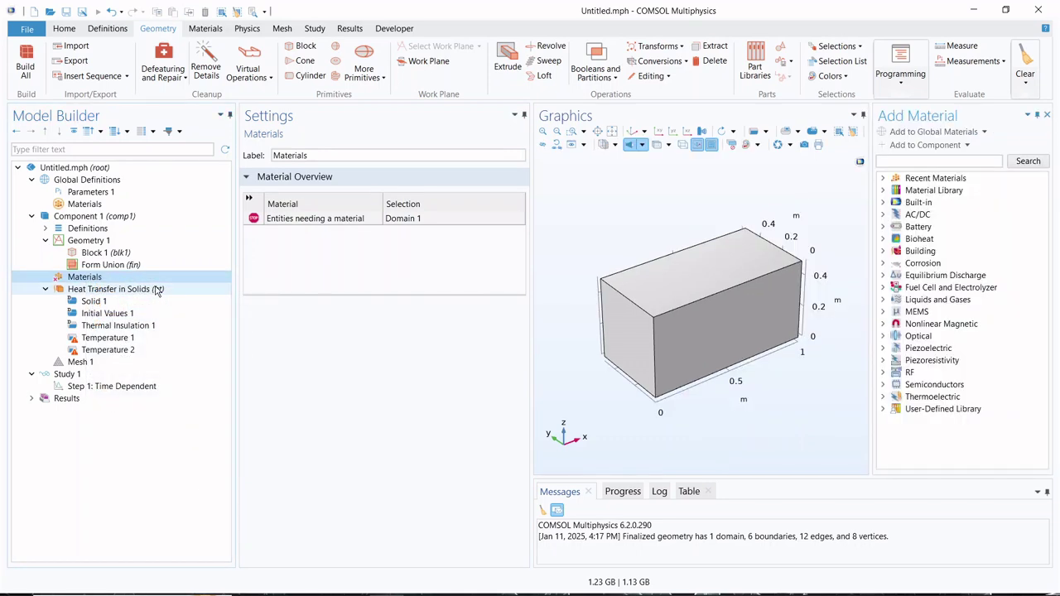
{"action": "left_click", "coordinate": [904, 162]}
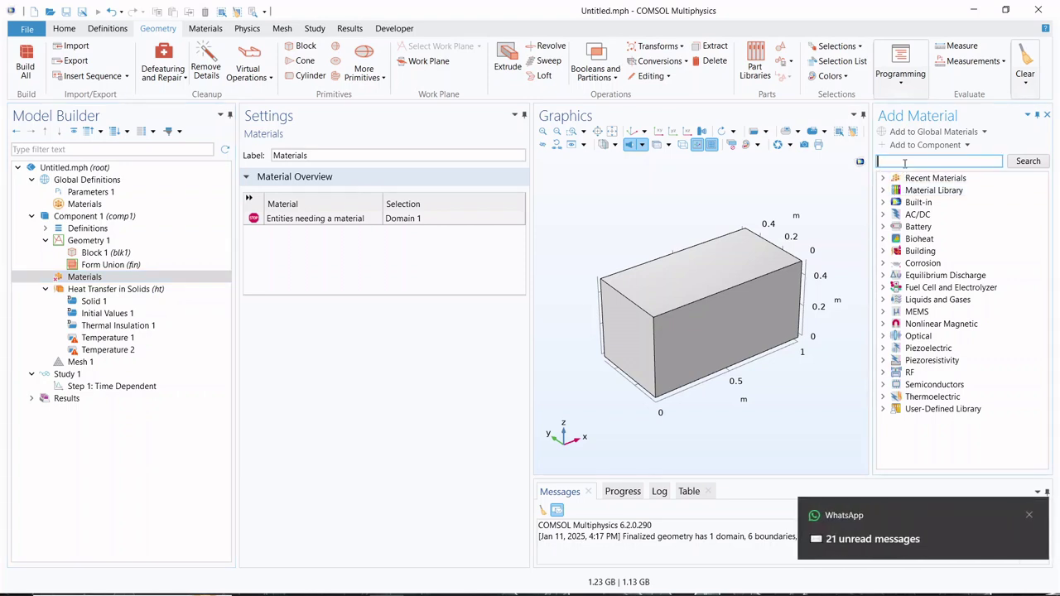
{"action": "type", "text": "structru"}
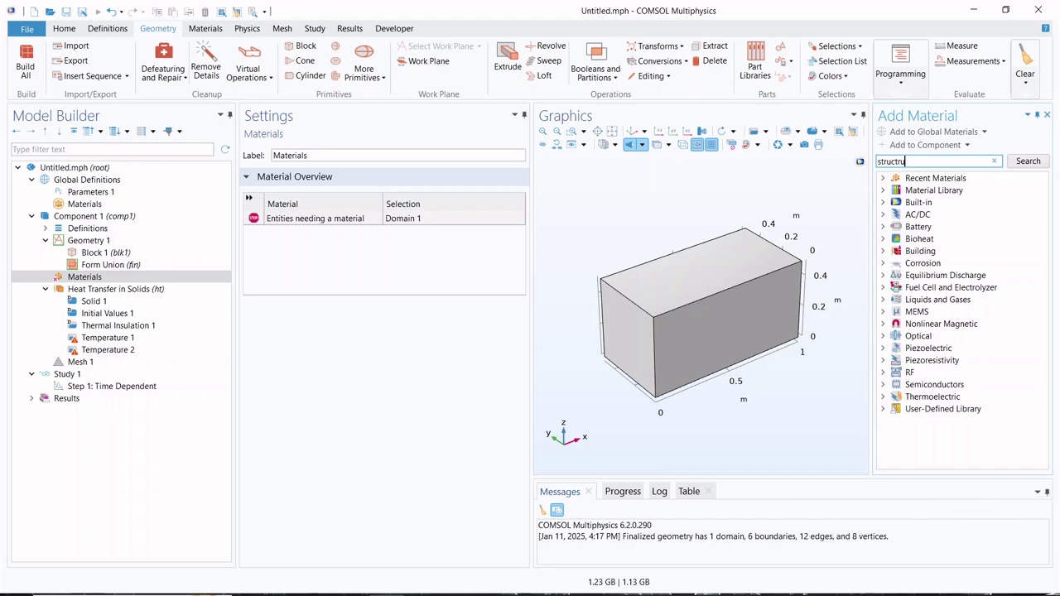
{"action": "key", "text": "BackSpace"}
{"action": "key", "text": "BackSpace"}
{"action": "type", "text": "ural steel"}
{"action": "left_click", "coordinate": [1024, 164]}
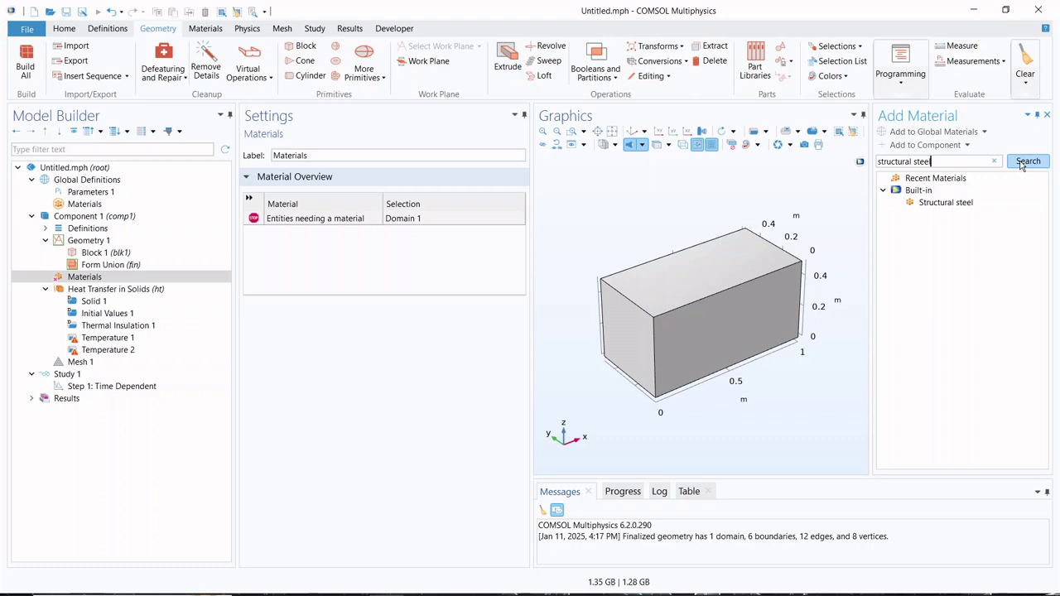
{"action": "left_click", "coordinate": [961, 204]}
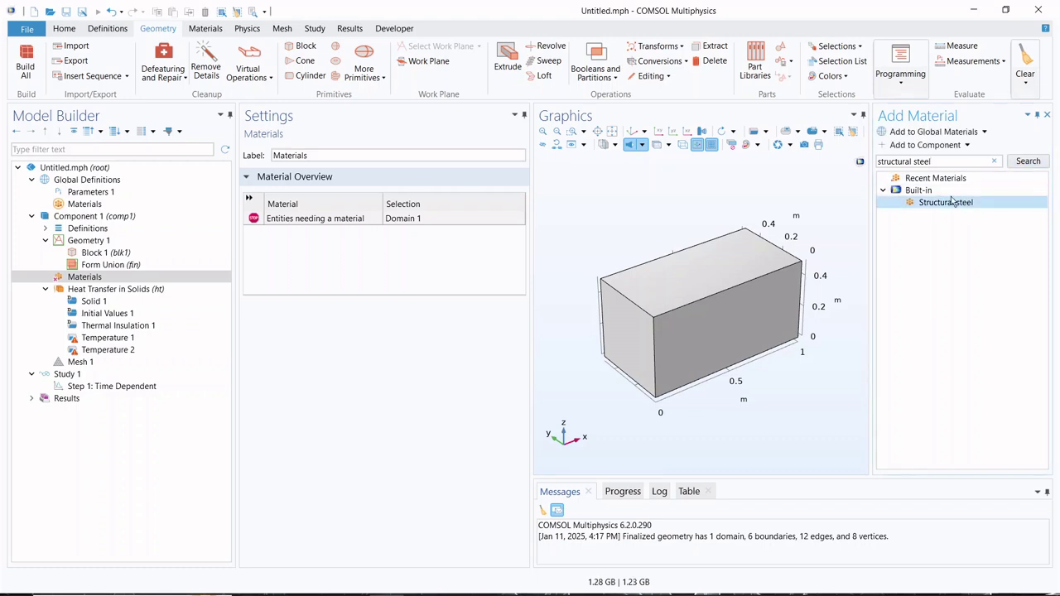
{"action": "left_click", "coordinate": [926, 145]}
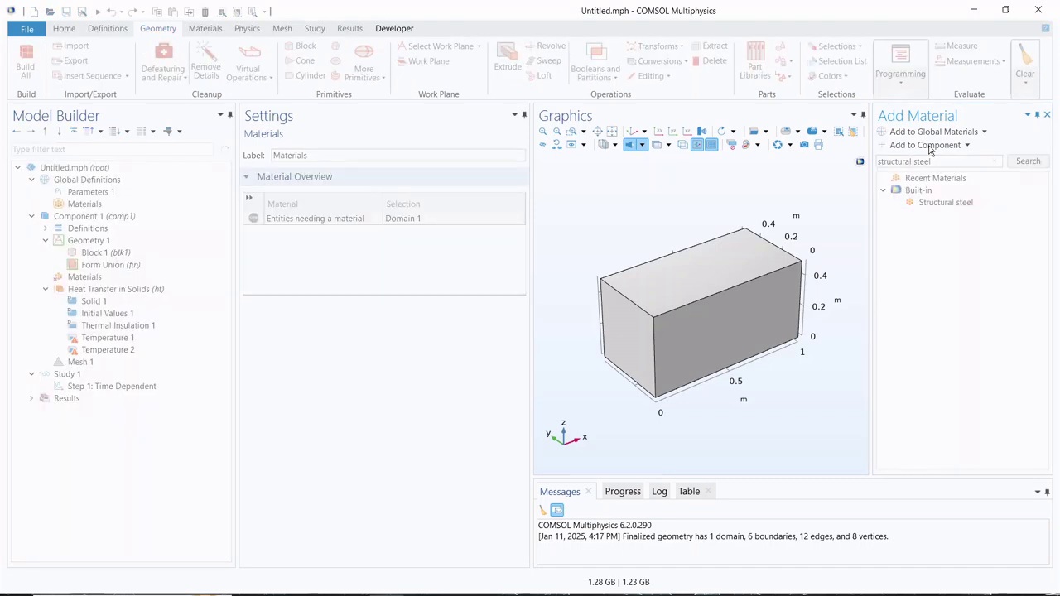
{"action": "left_click", "coordinate": [1045, 119]}
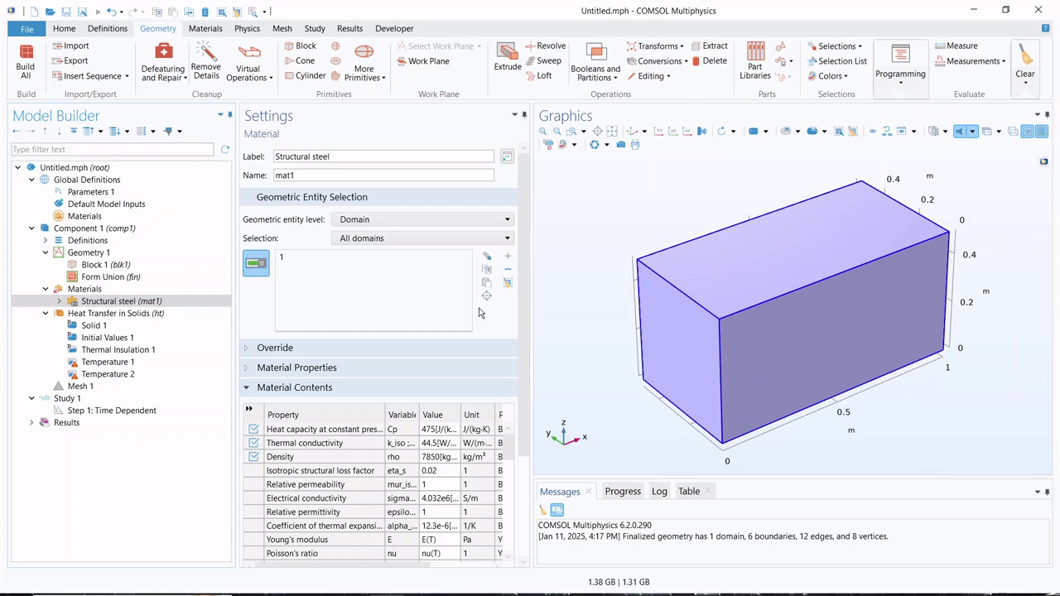
- Assign the first temperature condition to the block's end face at x = 0
{"action": "left_click", "coordinate": [106, 365]}
{"action": "left_click", "coordinate": [672, 330]}
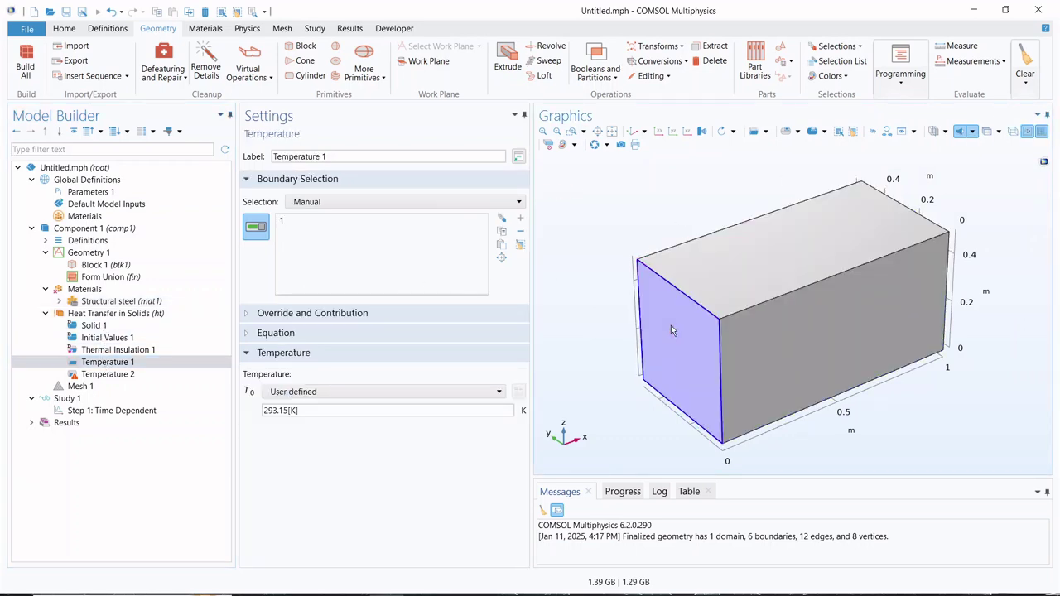
- Assign the second temperature condition to the block's end face at x = 1 m
{"action": "left_click", "coordinate": [116, 375]}
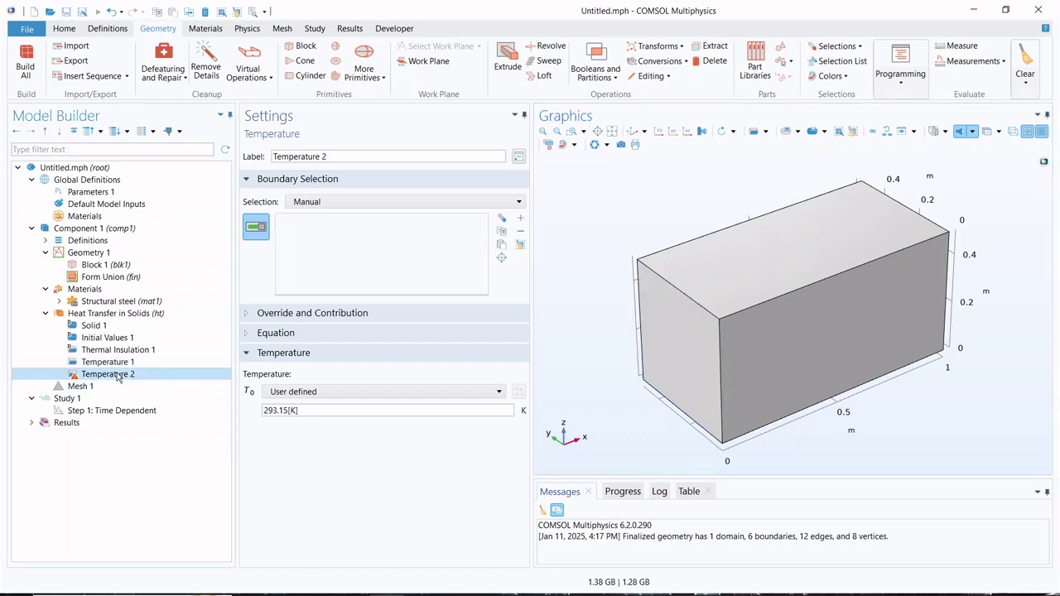
{"action": "left_click_drag", "start_coordinate": [972, 394], "coordinate": [889, 406]}
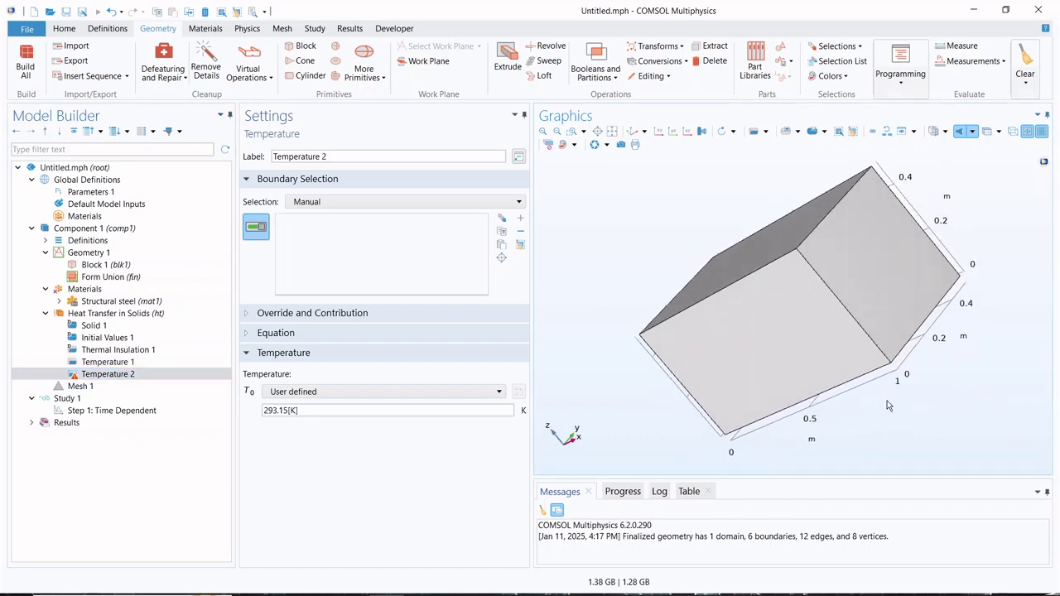
{"action": "left_click", "coordinate": [874, 288]}
- Set the second temperature condition to 973 K
{"action": "left_click", "coordinate": [287, 410]}
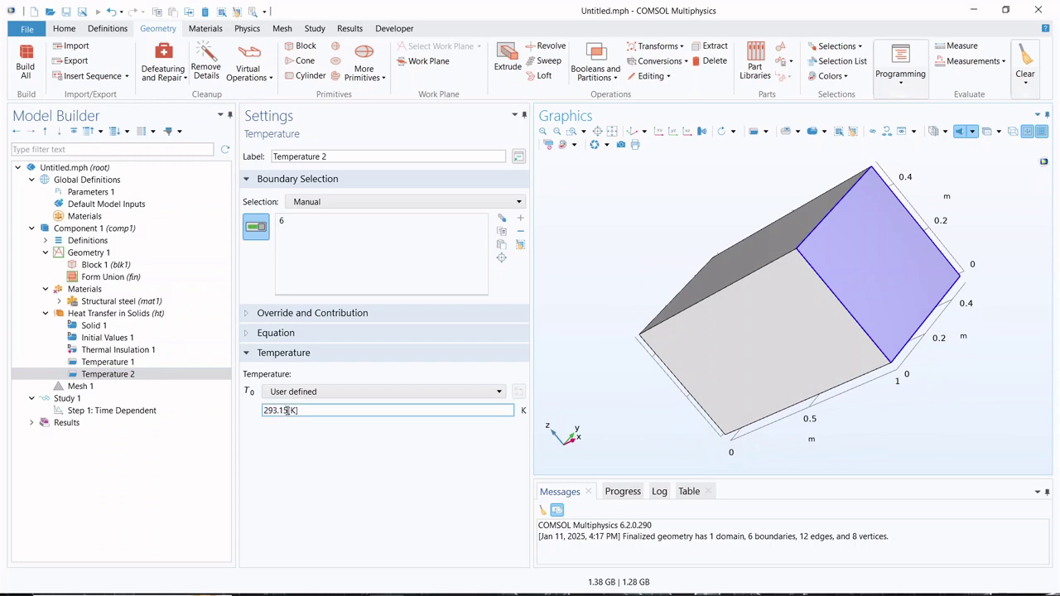
{"action": "key", "text": "BackSpace"}
{"action": "key", "text": "BackSpace"}
{"action": "type", "text": "973"}
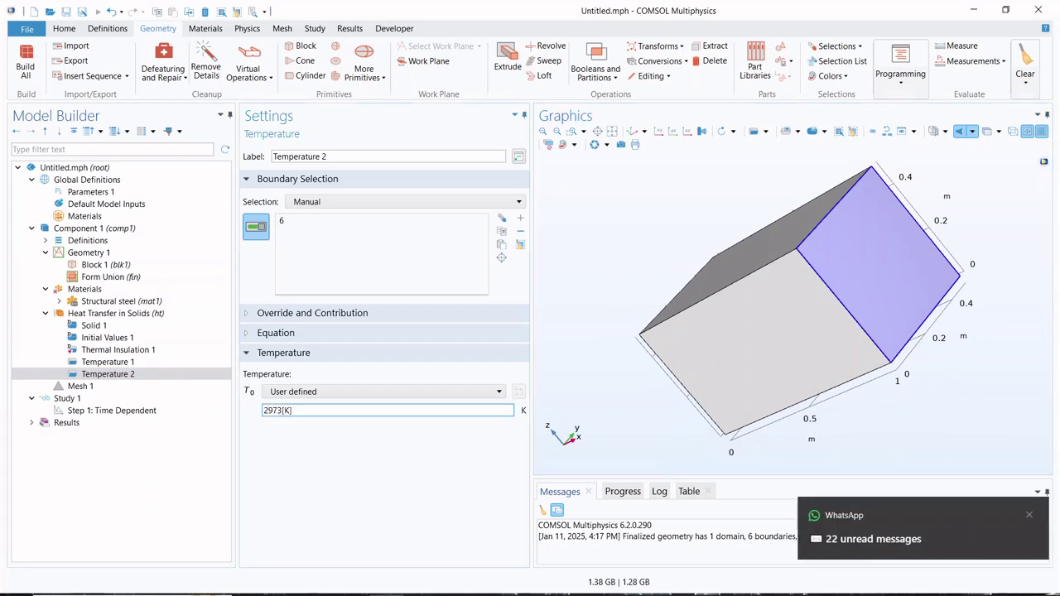
{"action": "key", "text": "Left"}
{"action": "key", "text": "Left"}
{"action": "key", "text": "Left"}
{"action": "key", "text": "BackSpace"}
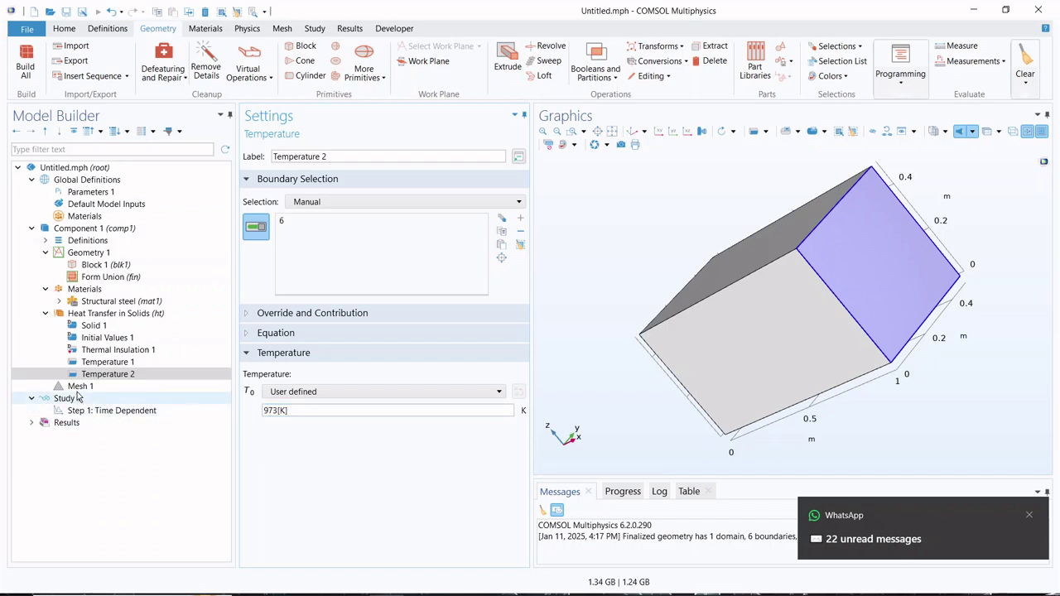
- Add a Boundary Heat Source to the Heat Transfer in Solids interface
{"action": "right_click", "coordinate": [89, 316]}
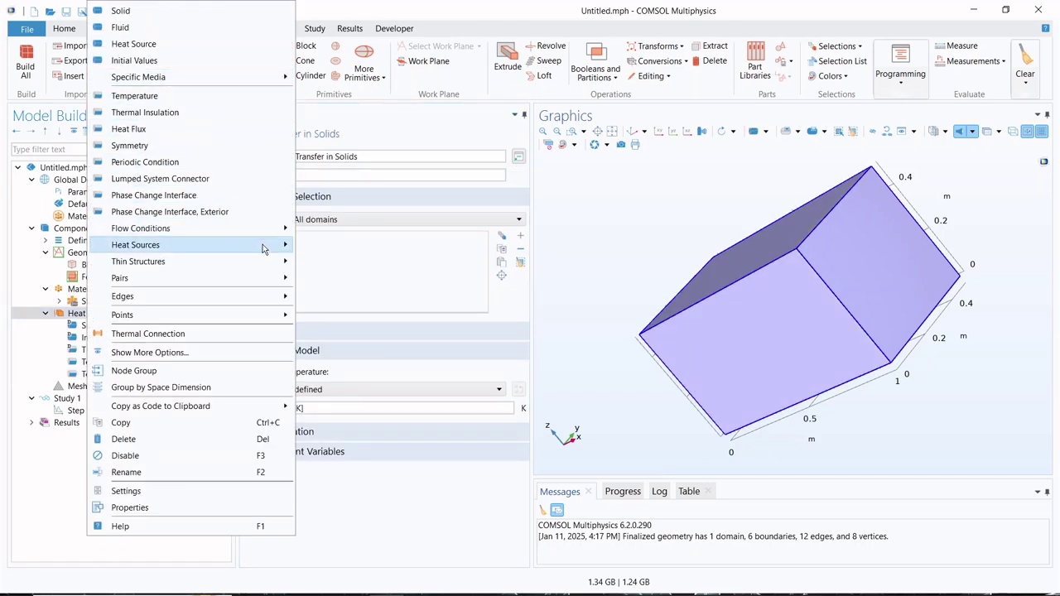
{"action": "mouse_move", "coordinate": [265, 245]}
{"action": "left_click", "coordinate": [337, 243]}
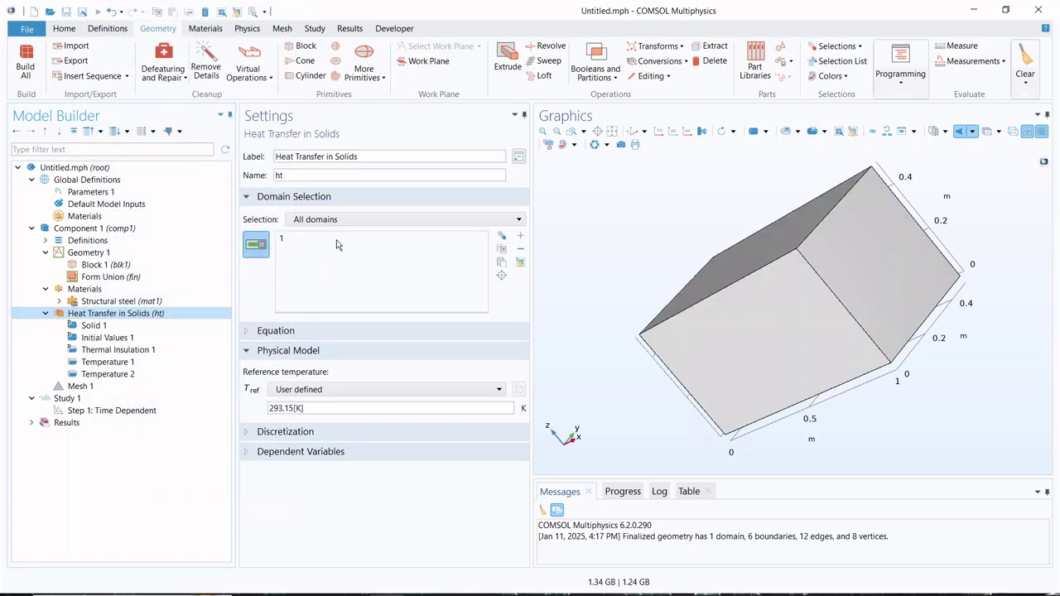
- Set the boundary heat source to 1000 W/m² and assign it to the block's long side face at y = 0
{"action": "left_click", "coordinate": [283, 493]}
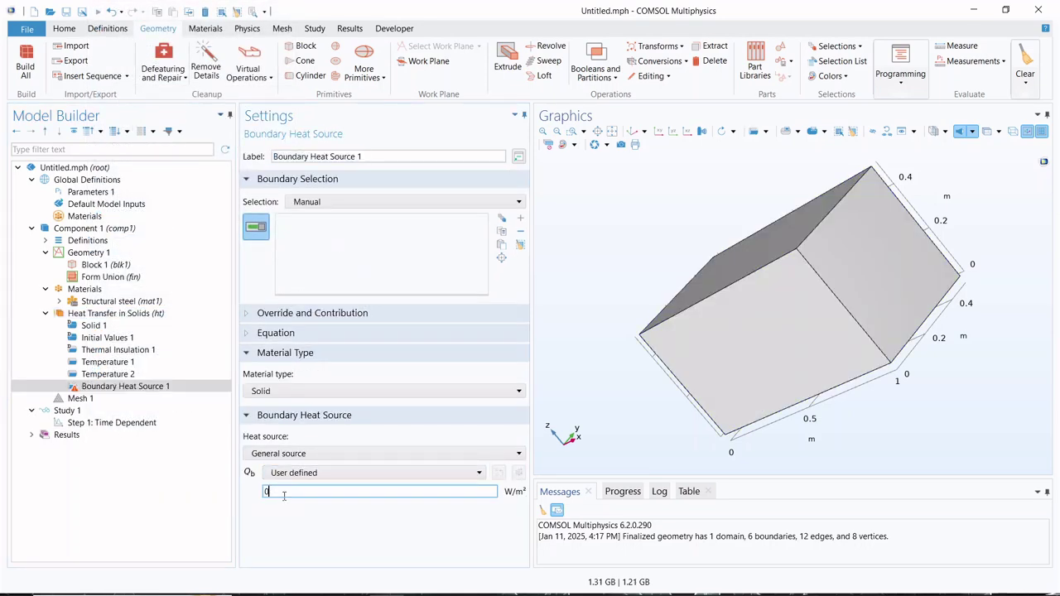
{"action": "key", "text": "BackSpace"}
{"action": "type", "text": "1000"}
{"action": "key", "text": "Return"}
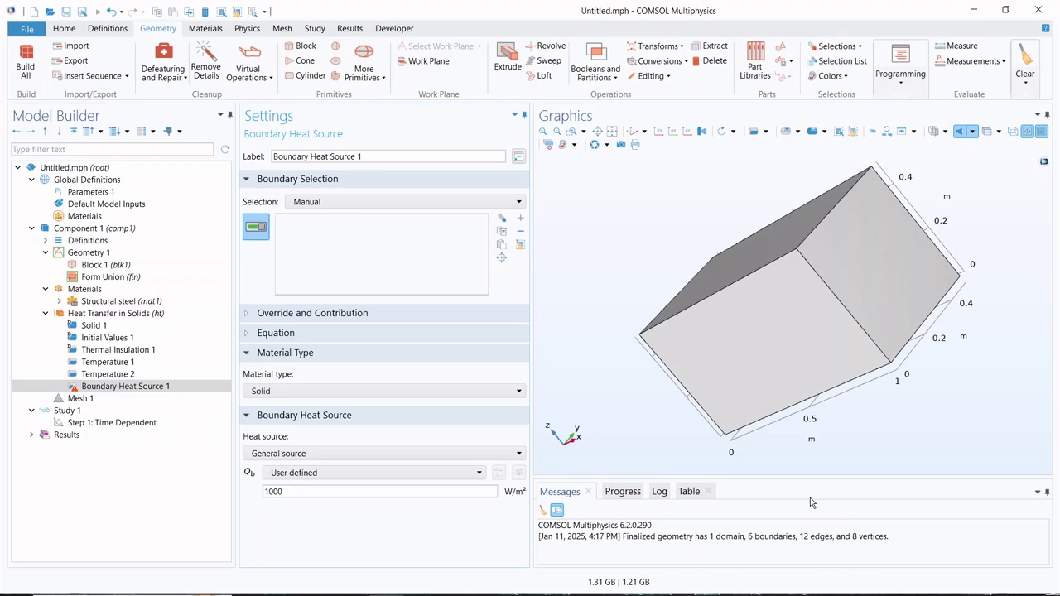
{"action": "left_click_drag", "start_coordinate": [607, 382], "coordinate": [650, 339]}
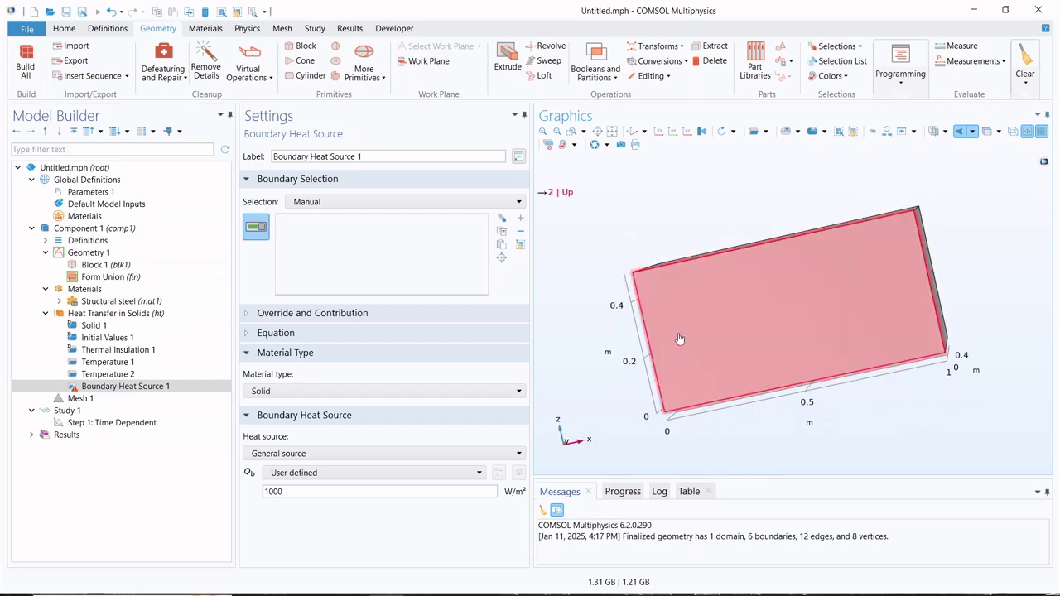
{"action": "left_click", "coordinate": [683, 339]}
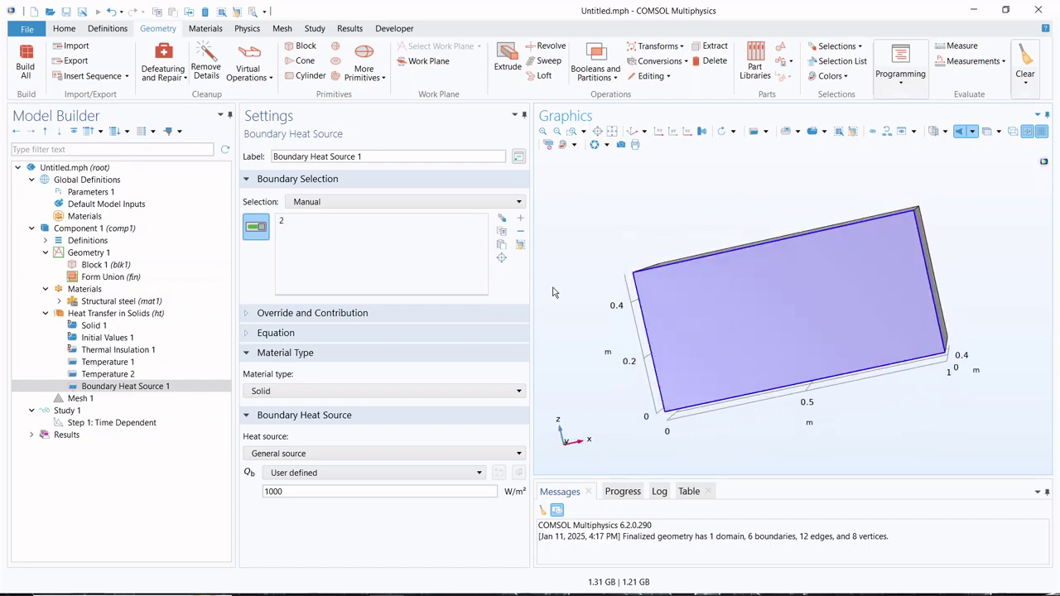
- Build the physics-controlled mesh, and rebuild it with the element size set to Fine
{"action": "left_click", "coordinate": [107, 401]}
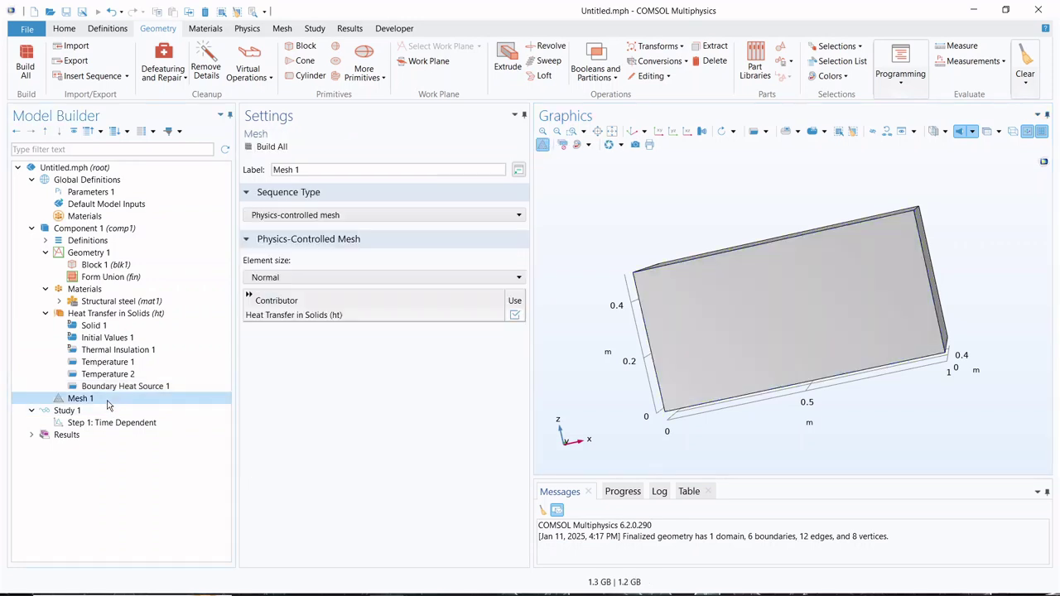
{"action": "left_click", "coordinate": [264, 146]}
{"action": "left_click", "coordinate": [274, 278]}
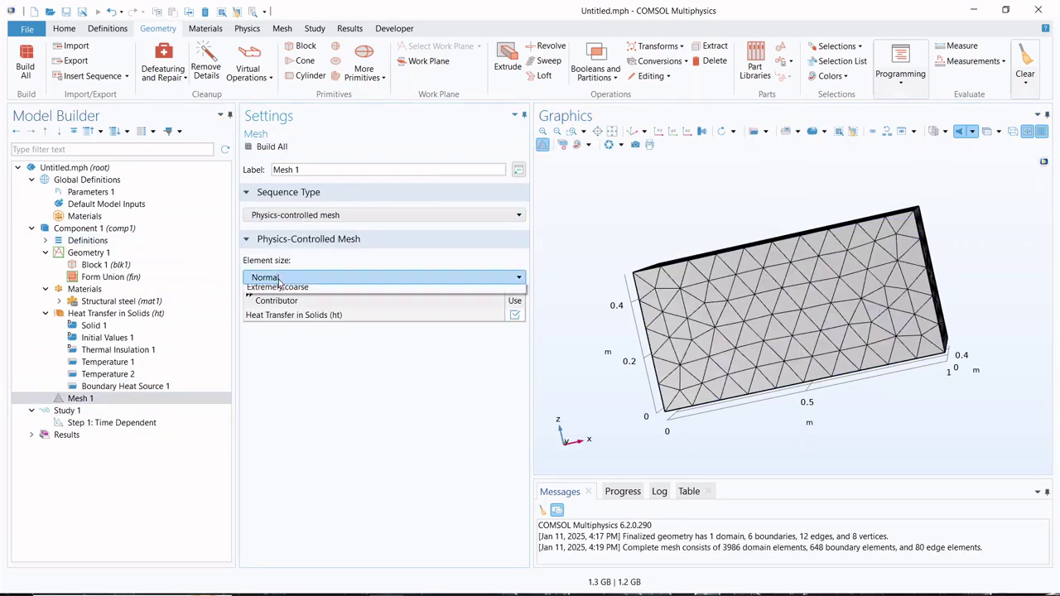
{"action": "left_click", "coordinate": [274, 333]}
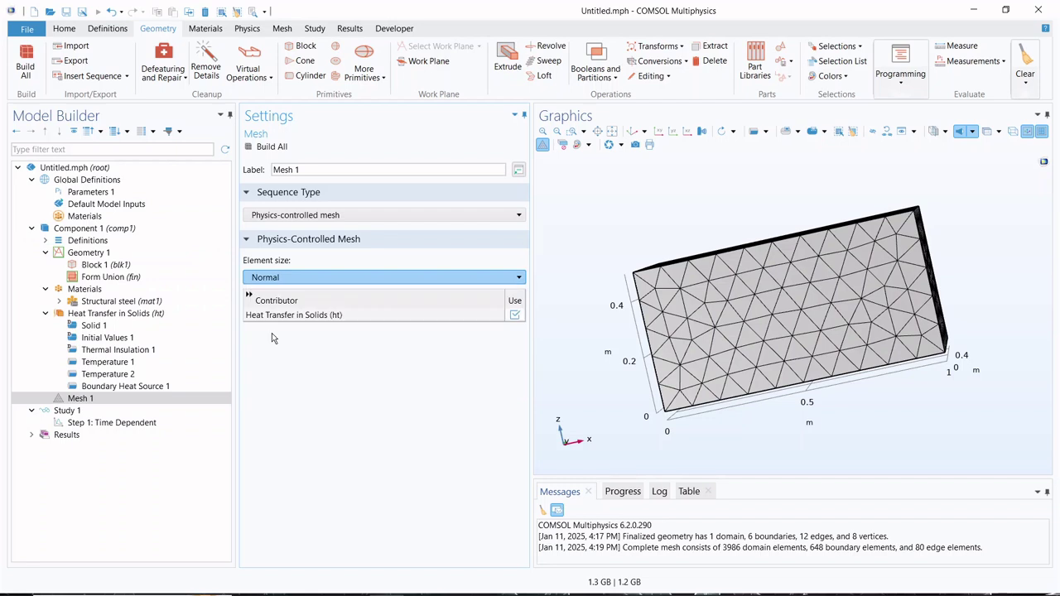
{"action": "left_click", "coordinate": [278, 147]}
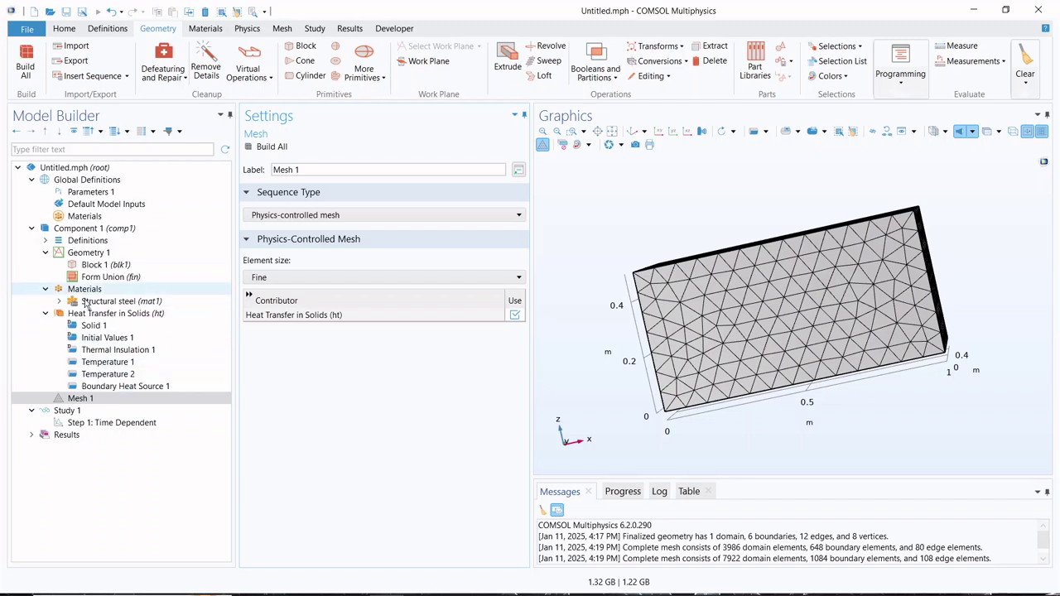
- Compute the time-dependent study with output times range(0,0.1,1) in seconds
{"action": "left_click", "coordinate": [85, 424]}
{"action": "left_click", "coordinate": [329, 236]}
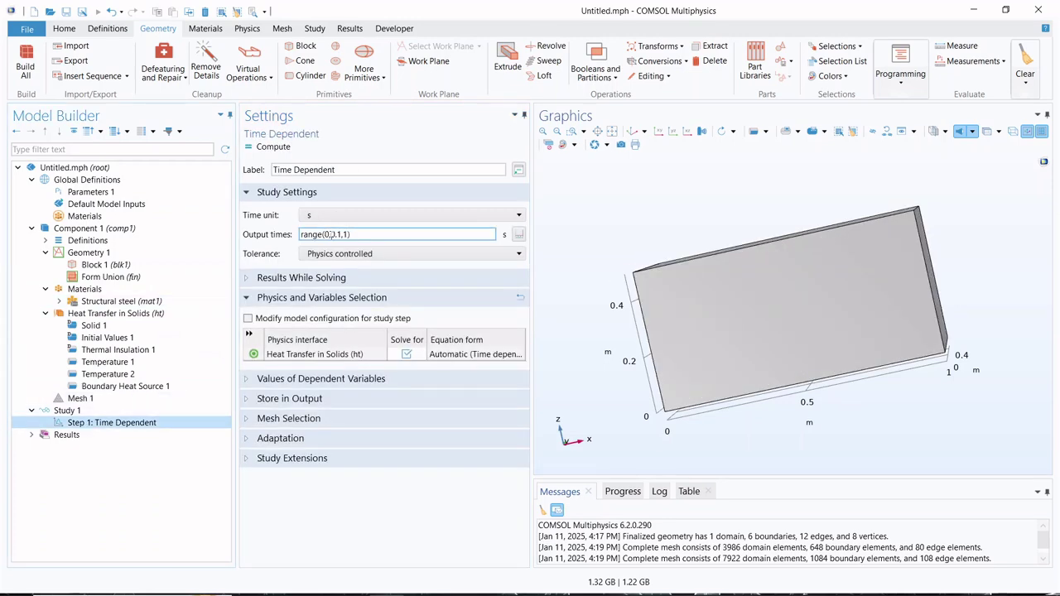
{"action": "key", "text": "Return"}
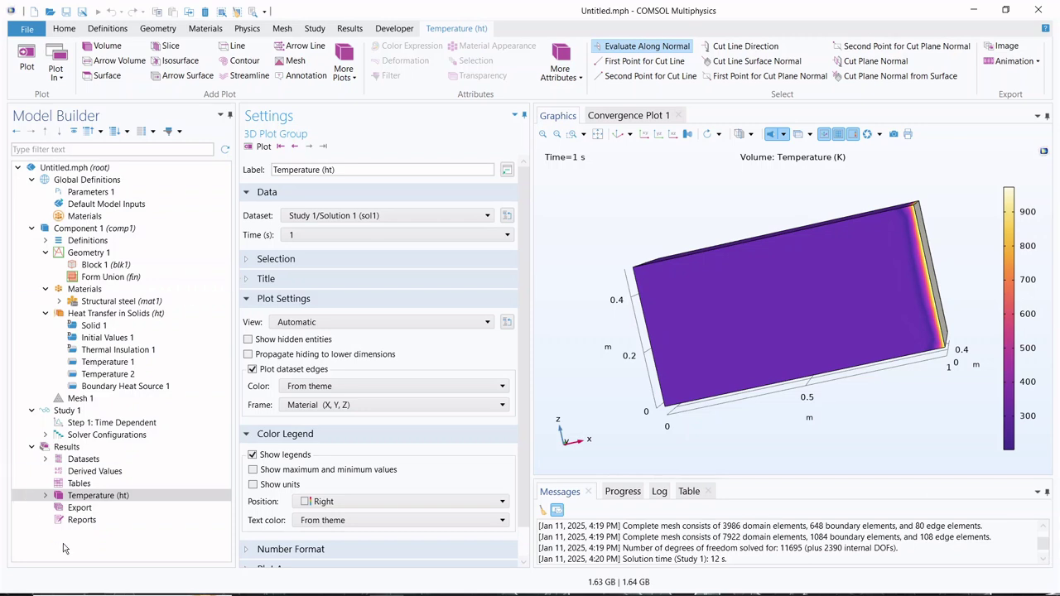
{"action": "left_click", "coordinate": [46, 496]}
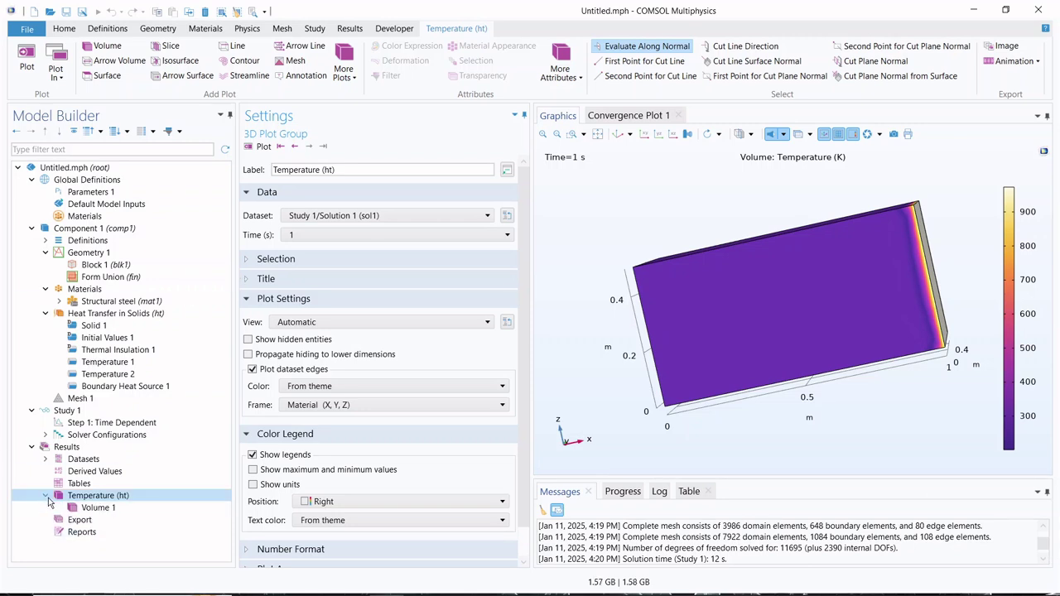
{"action": "left_click", "coordinate": [46, 495]}
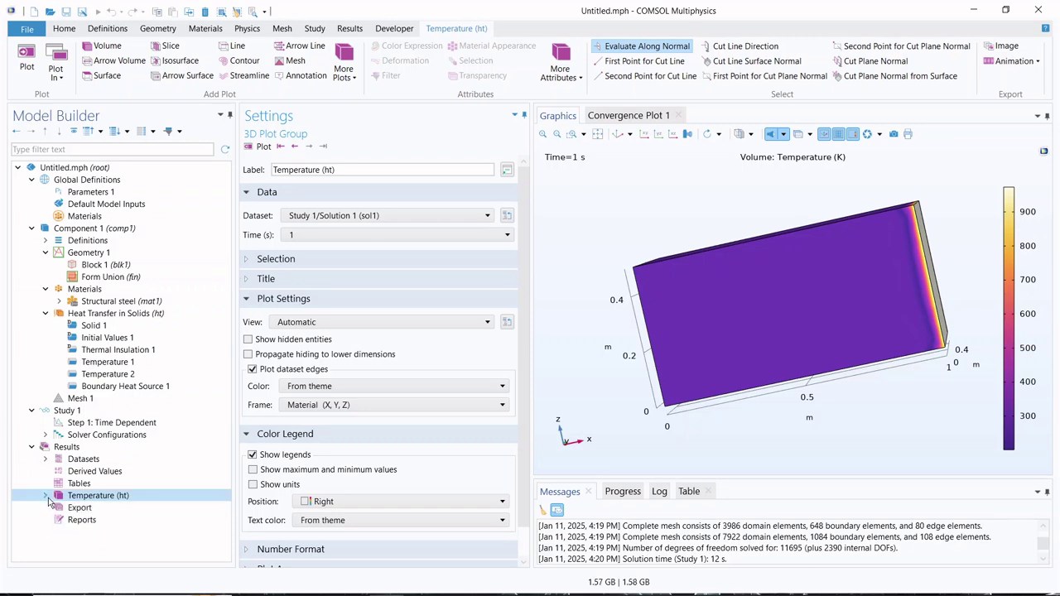
{"action": "right_click", "coordinate": [75, 450]}
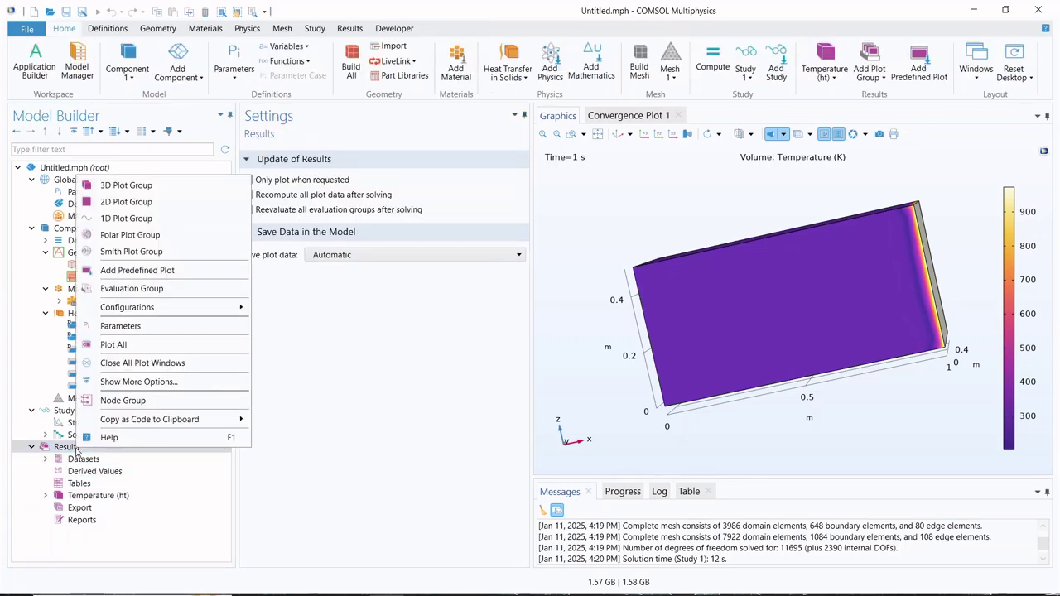
{"action": "left_click", "coordinate": [76, 451]}
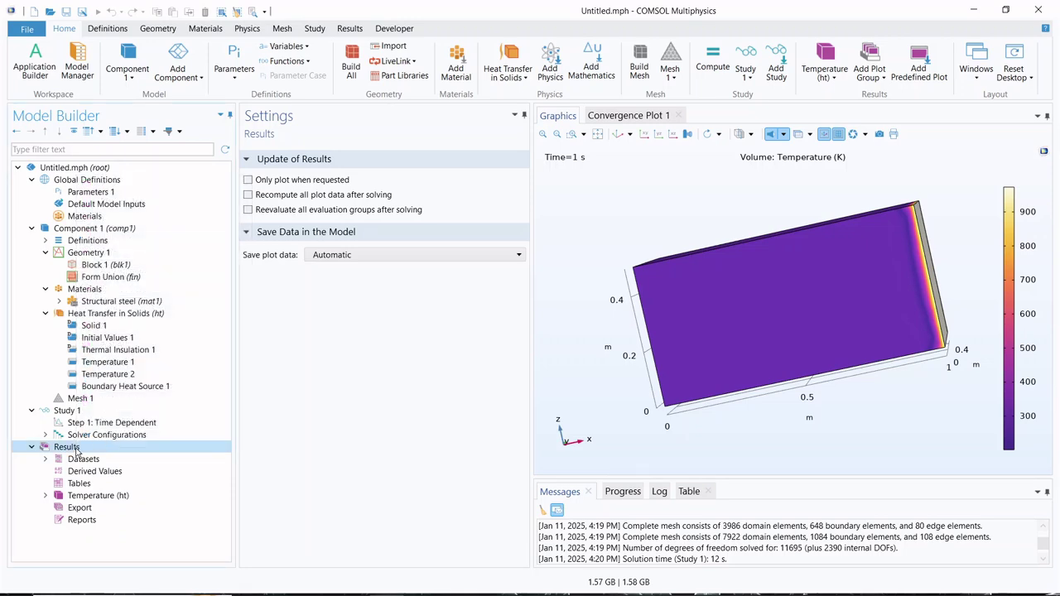
- Show the maximum and minimum values in the color legend of the Temperature plot group
{"action": "left_click", "coordinate": [64, 495]}
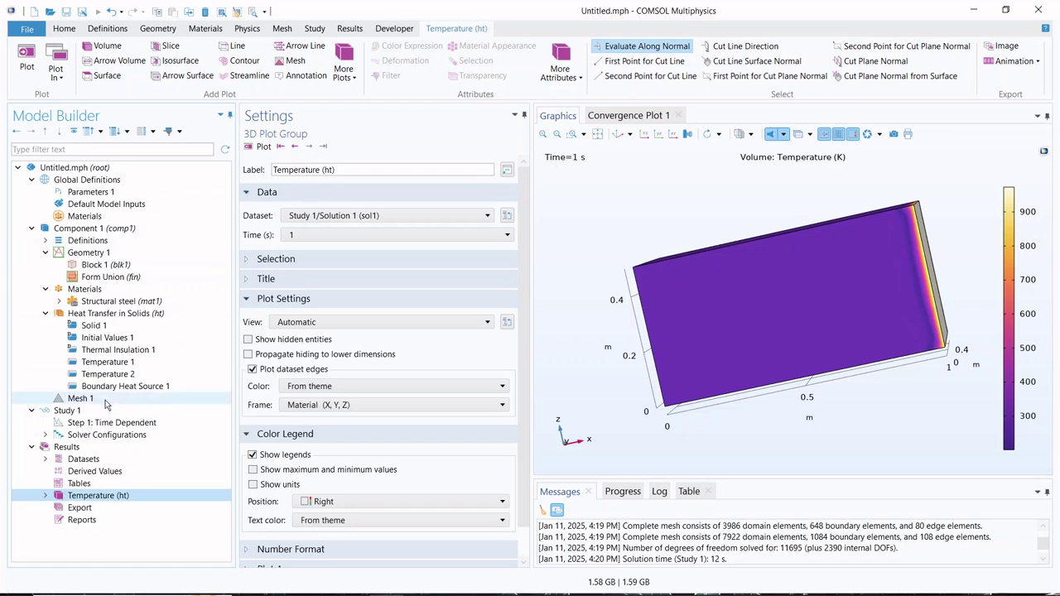
{"action": "left_click", "coordinate": [253, 470]}
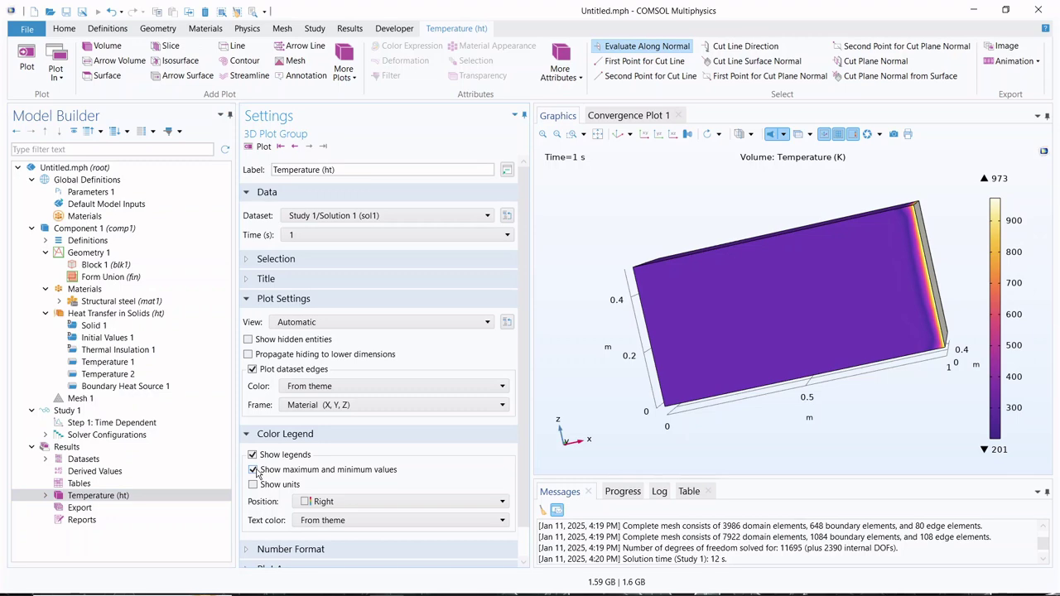
- Try to change the end value of the Time Dependent step's output time range to 60
{"action": "left_click", "coordinate": [153, 424]}
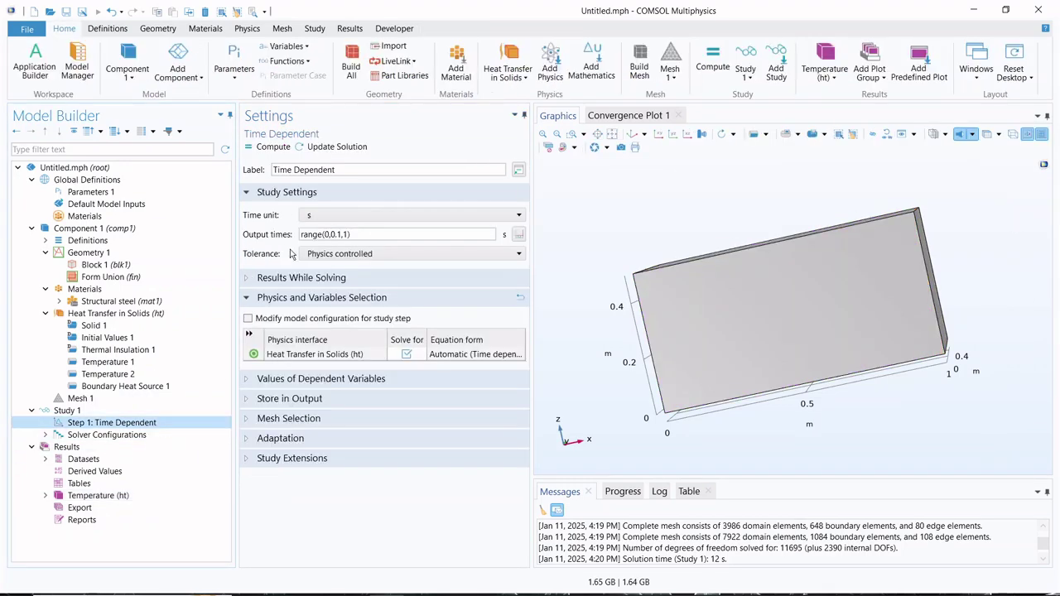
{"action": "left_click_drag", "start_coordinate": [330, 235], "coordinate": [349, 234]}
{"action": "left_click", "coordinate": [349, 234]}
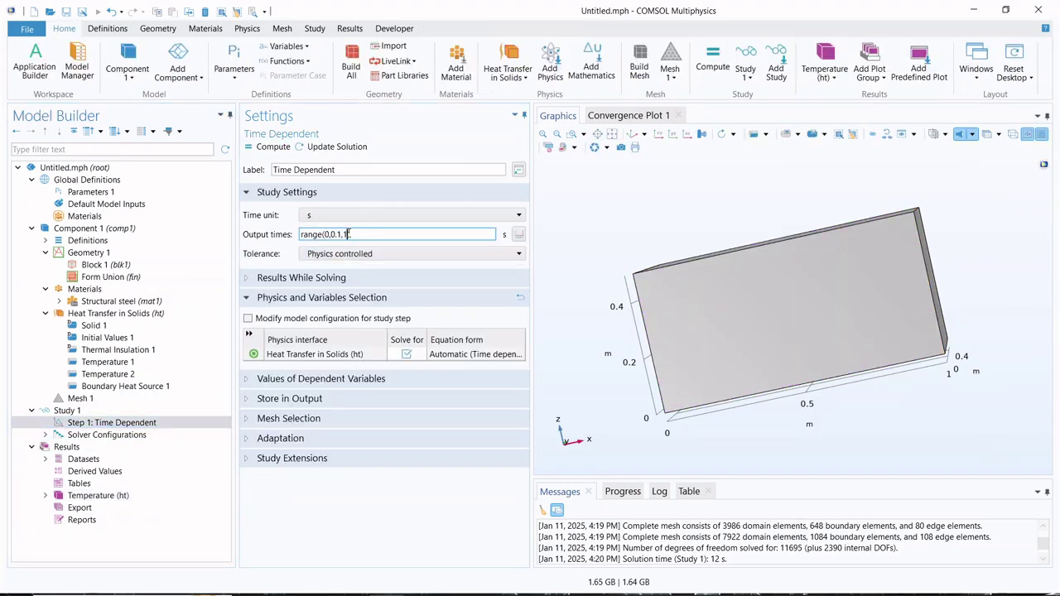
{"action": "key", "text": "BackSpace"}
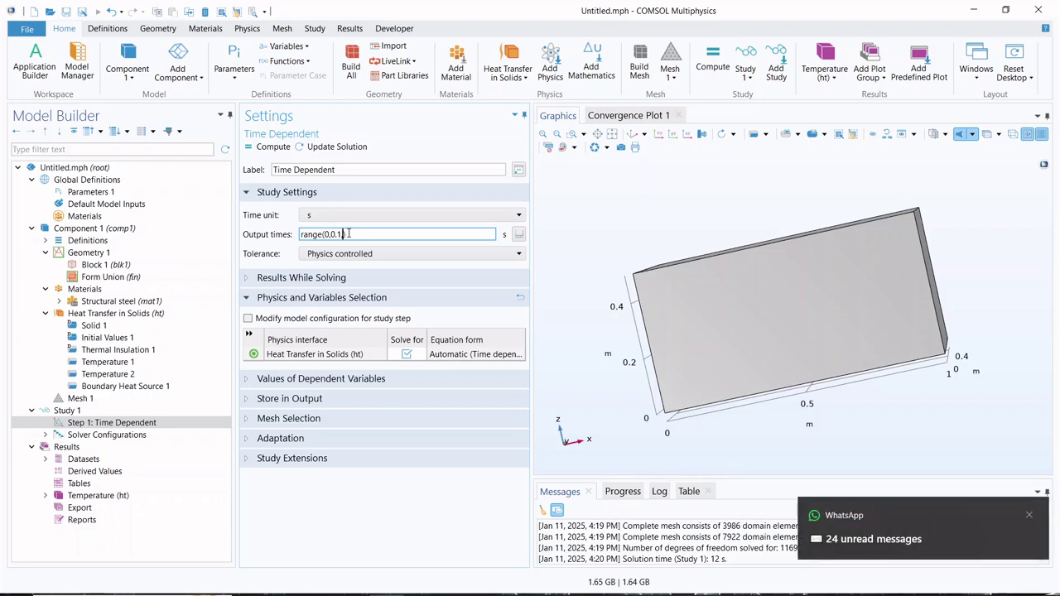
{"action": "type", "text": "60"}
{"action": "key", "text": "BackSpace"}
{"action": "key", "text": "BackSpace"}
{"action": "key", "text": "BackSpace"}
- Change the Time Dependent step's time unit to hours and recompute the study
{"action": "left_click", "coordinate": [348, 217]}
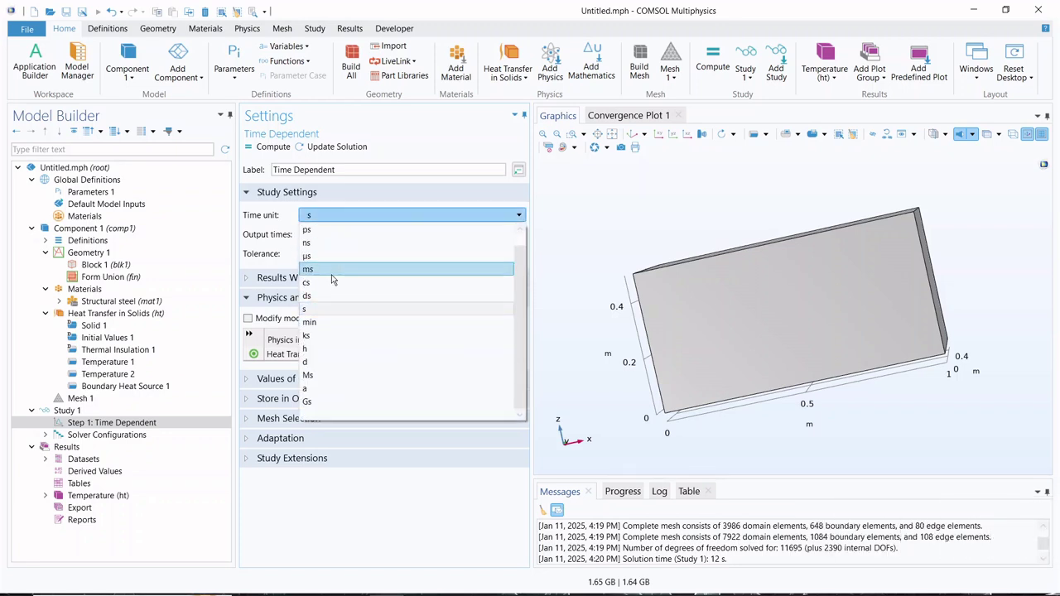
{"action": "left_click", "coordinate": [322, 349]}
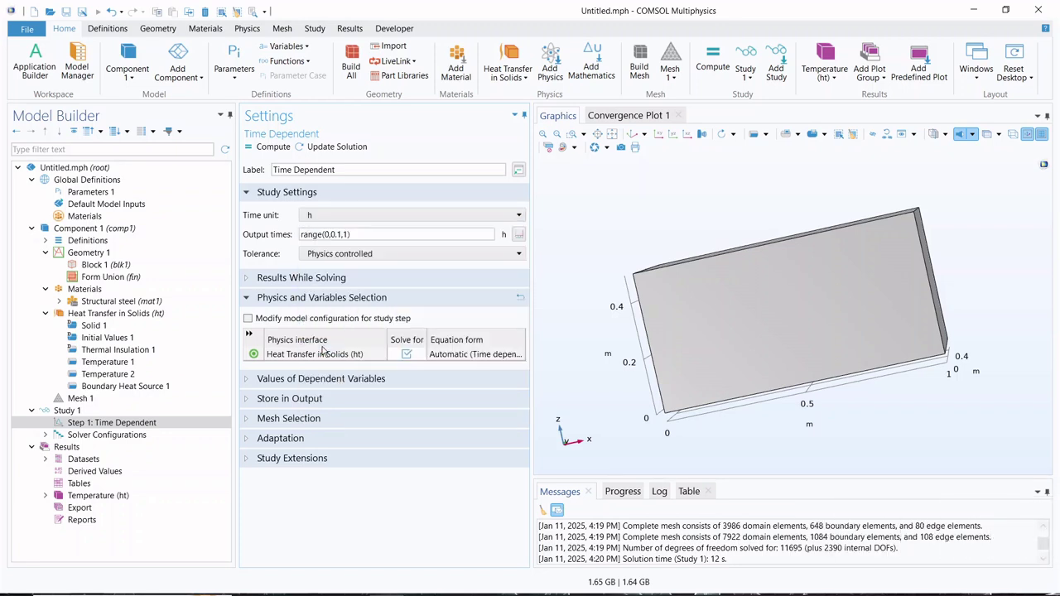
{"action": "left_click", "coordinate": [265, 148]}
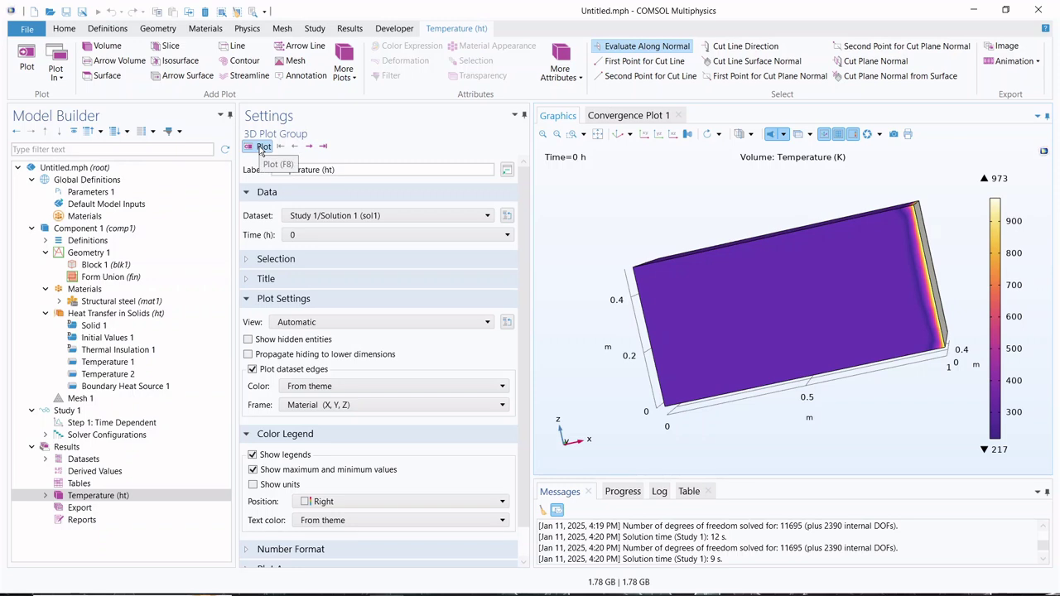
- Step the temperature plot forward through the output times up to 1 h to examine how heat spreads through the block
{"action": "left_click", "coordinate": [312, 148]}
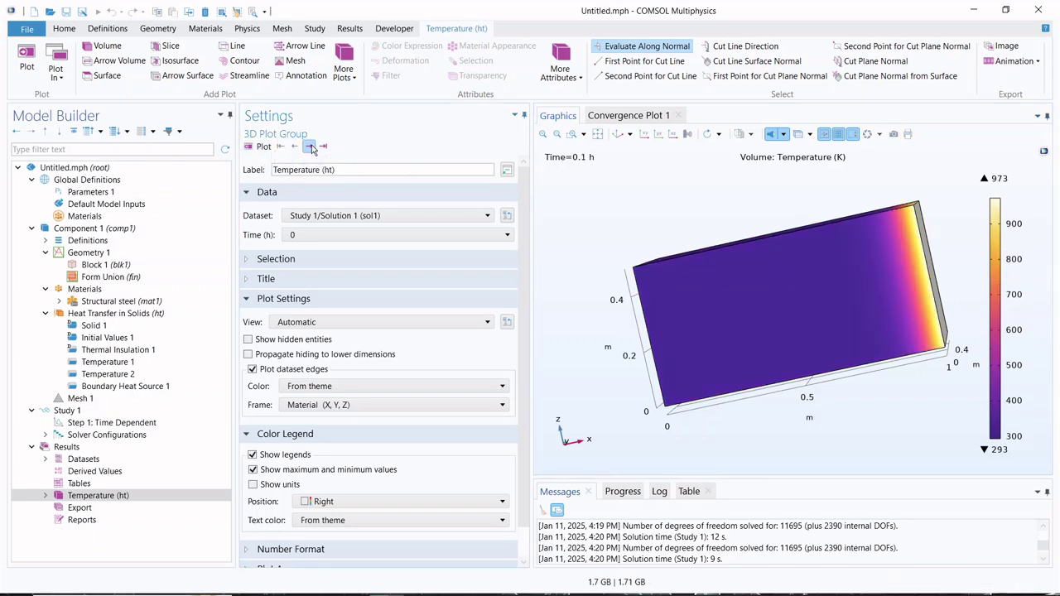
{"action": "left_click", "coordinate": [310, 146]}
{"action": "left_click", "coordinate": [310, 146]}
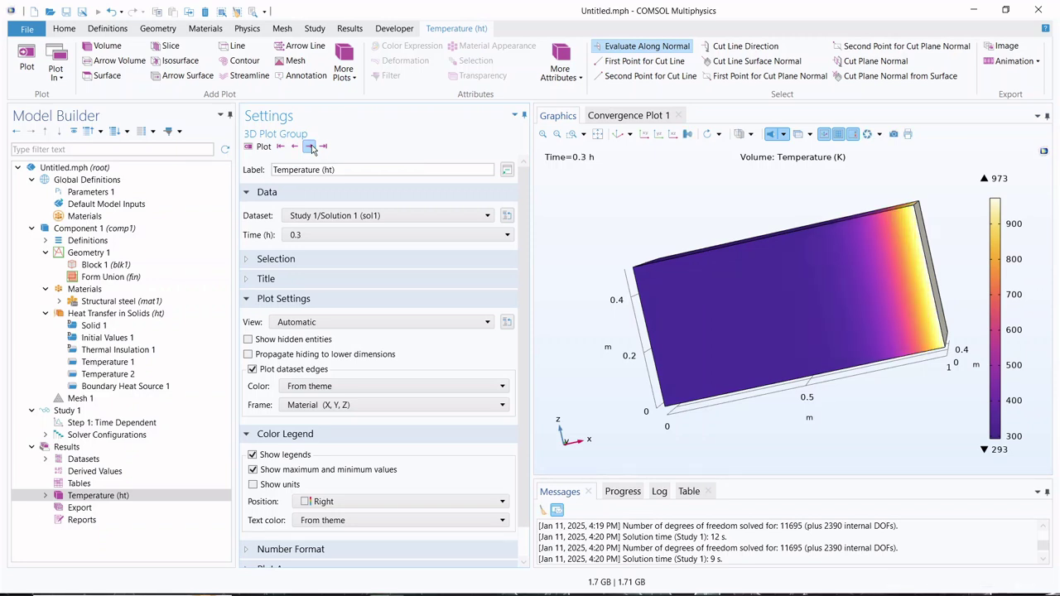
{"action": "left_click", "coordinate": [310, 147]}
{"action": "left_click", "coordinate": [310, 146]}
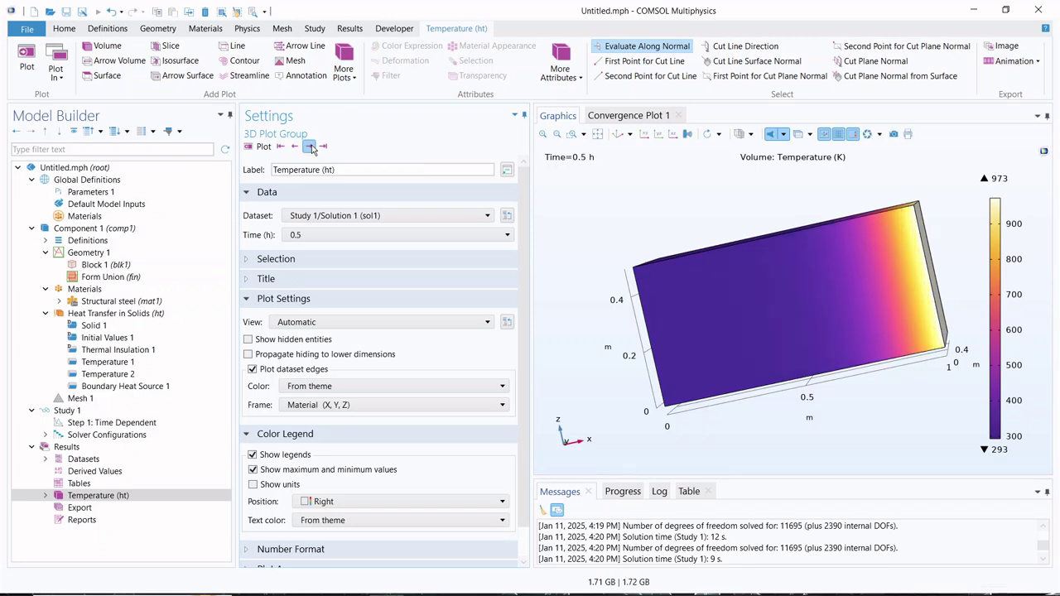
{"action": "left_click", "coordinate": [310, 147]}
{"action": "left_click", "coordinate": [310, 147]}
{"action": "left_click", "coordinate": [310, 147]}
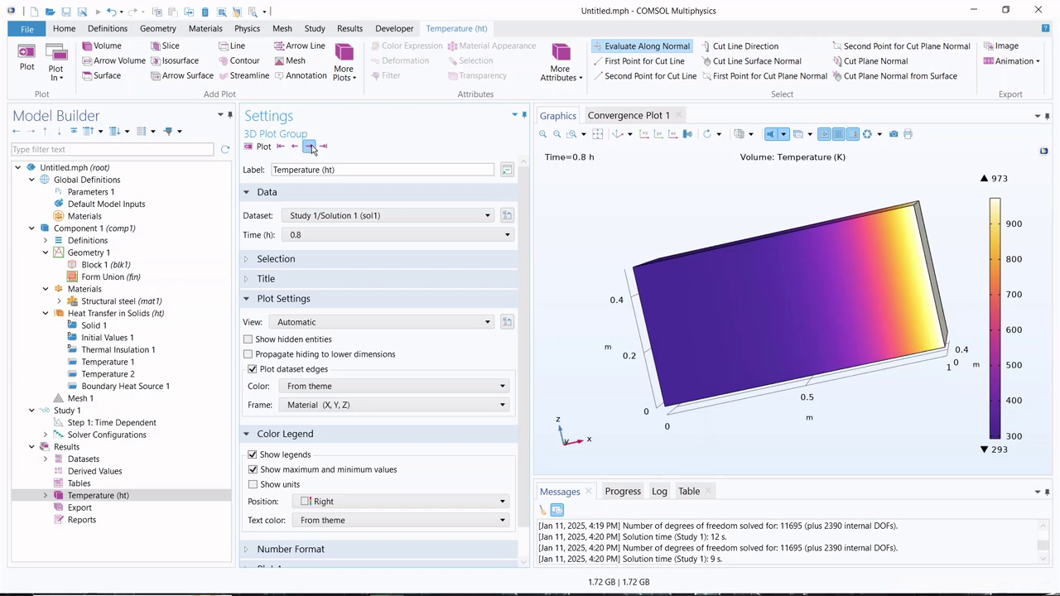
{"action": "left_click", "coordinate": [309, 146]}
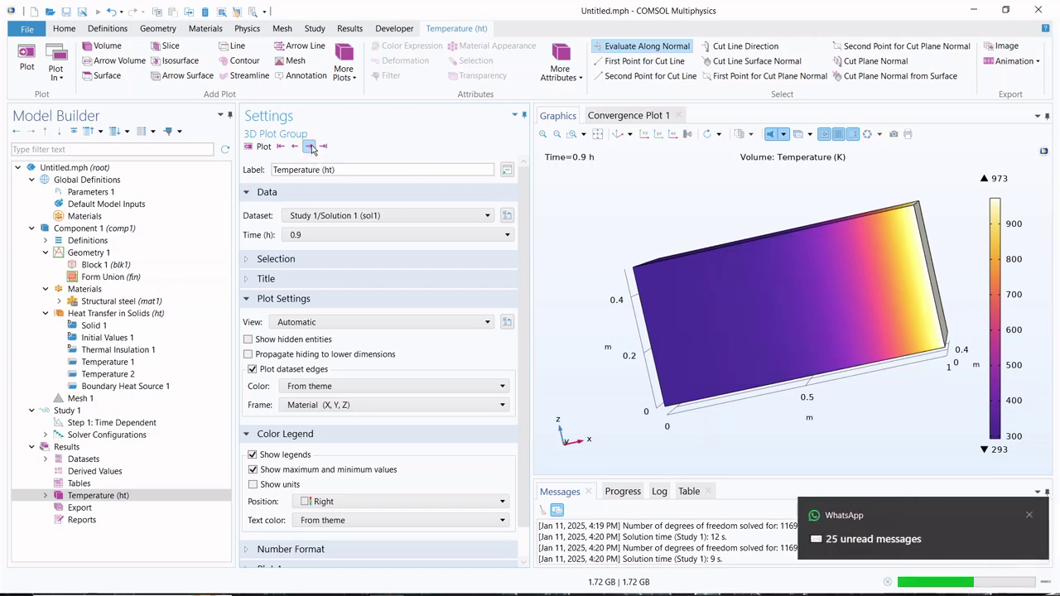
{"action": "left_click", "coordinate": [309, 146]}
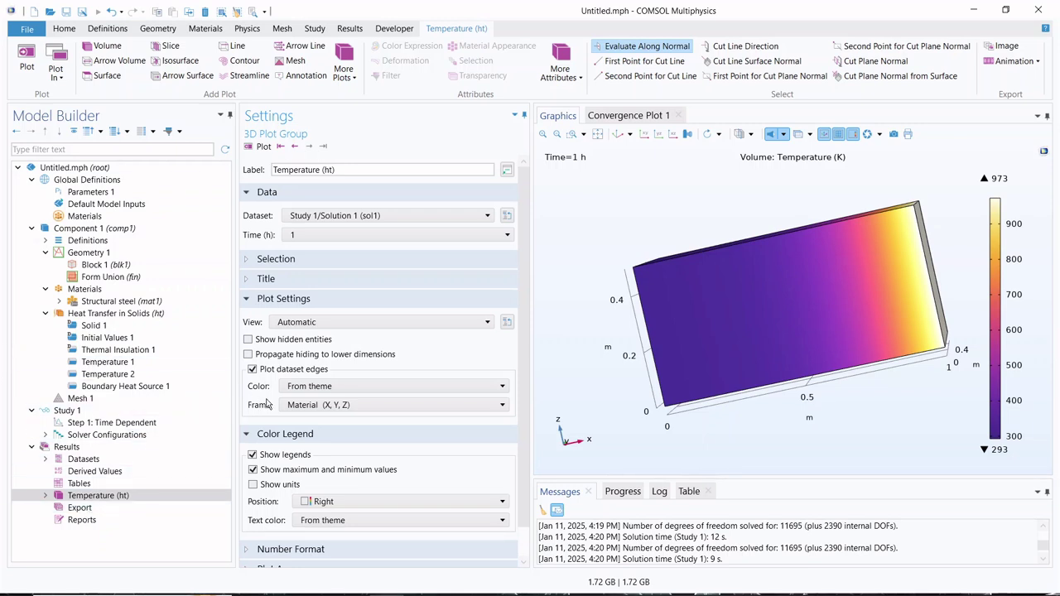
- Add a 1D plot group based on Study 1/Solution 1 with all output times selected
{"action": "scroll", "coordinate": [384, 381], "scroll_direction": "down", "scroll_amount": 1}
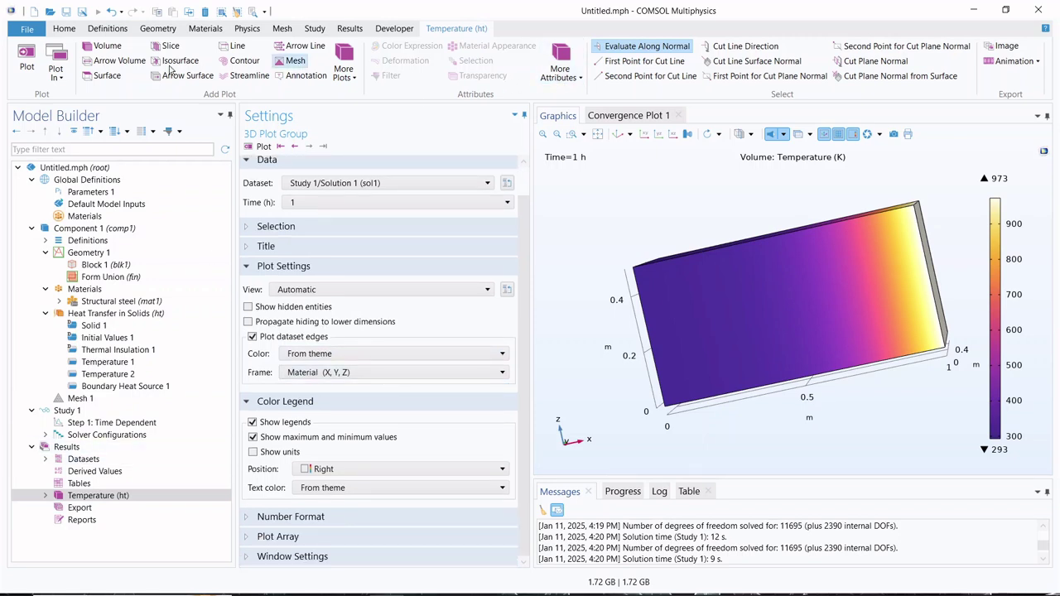
{"action": "left_click", "coordinate": [64, 28]}
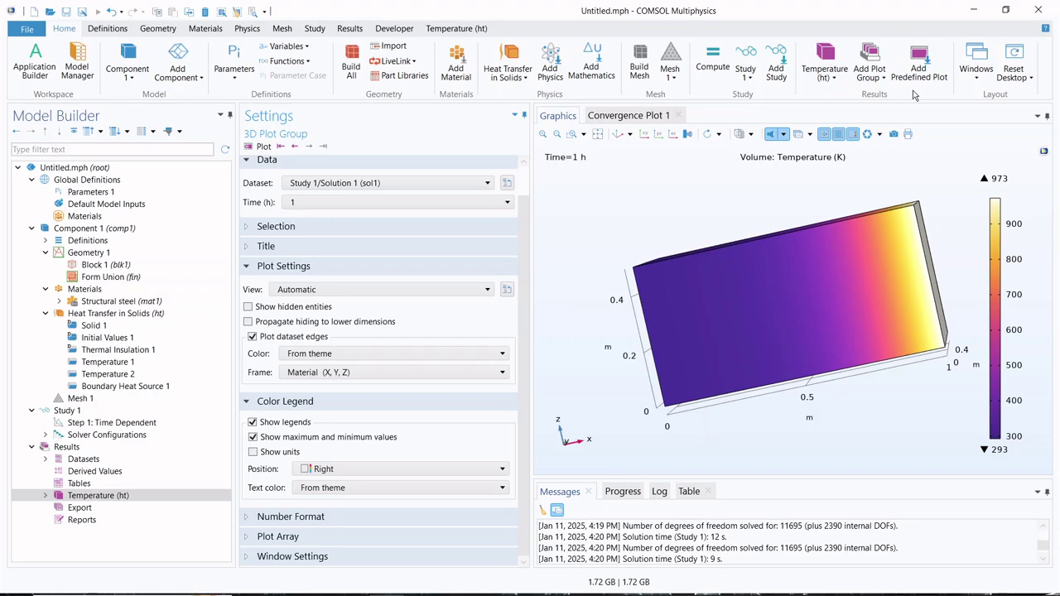
{"action": "left_click", "coordinate": [876, 73]}
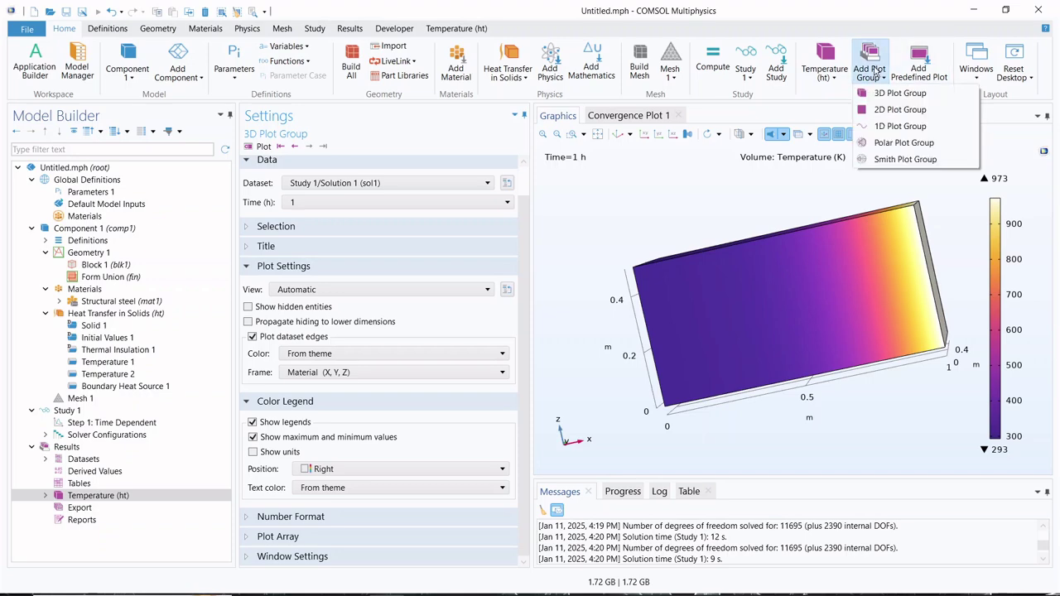
{"action": "left_click", "coordinate": [886, 128]}
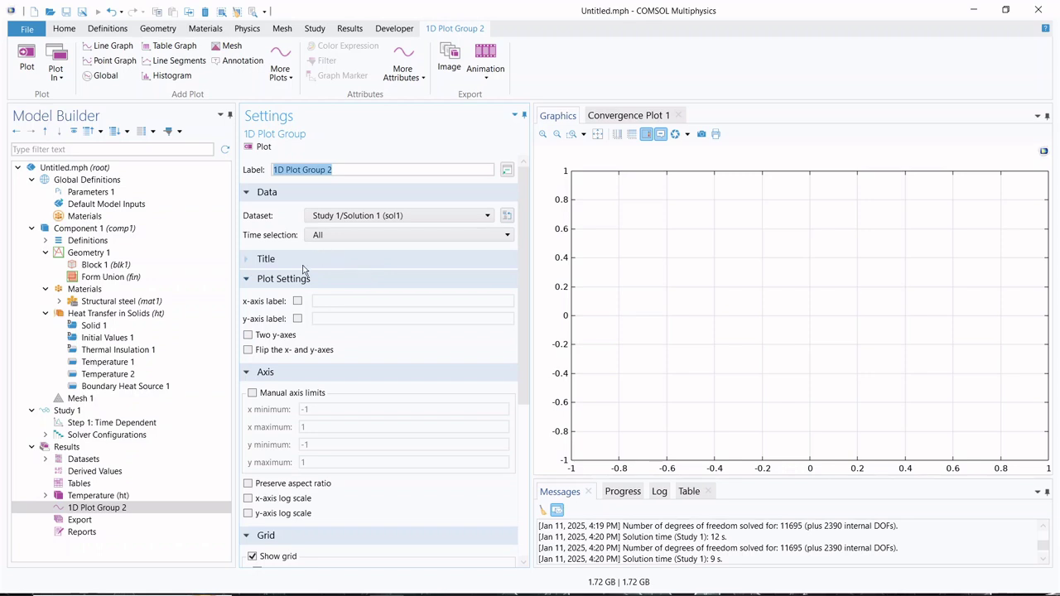
{"action": "left_click", "coordinate": [349, 238]}
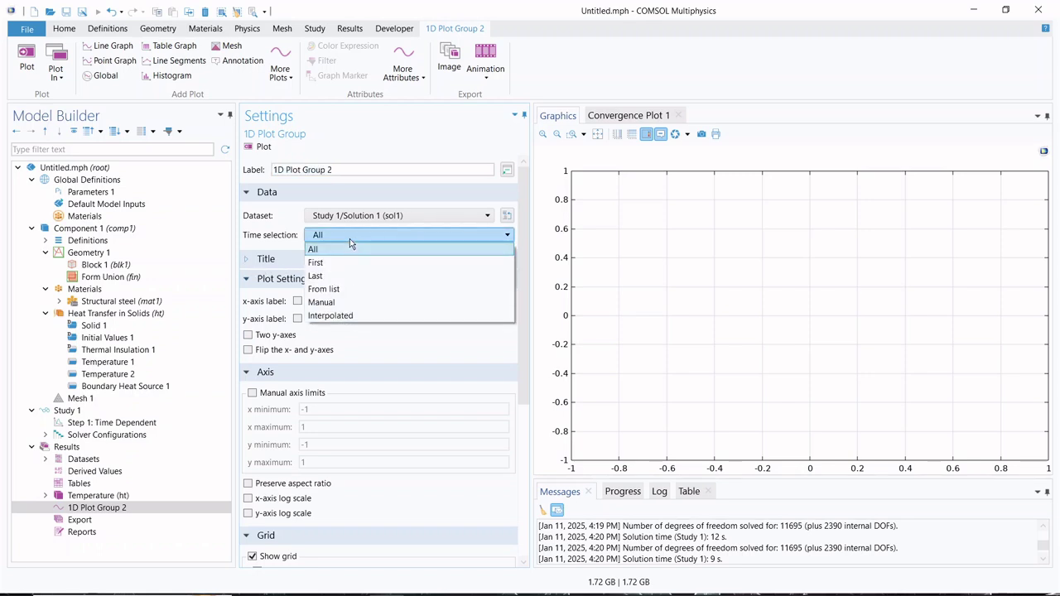
{"action": "left_click", "coordinate": [350, 239]}
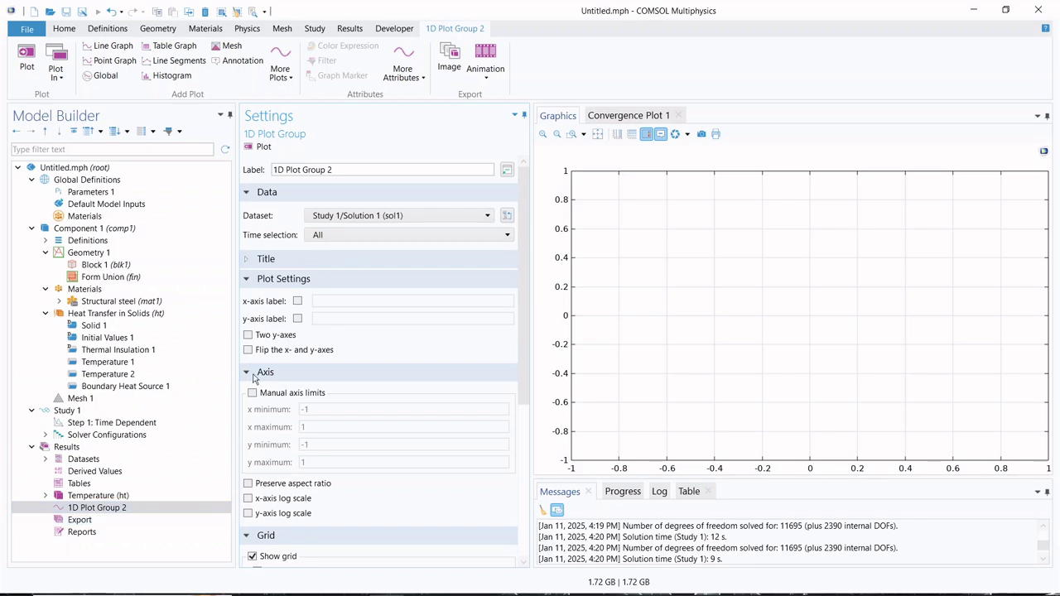
- Add a Line Graph to the 1D plot group and select the block's long upper front edge
{"action": "left_click", "coordinate": [112, 48]}
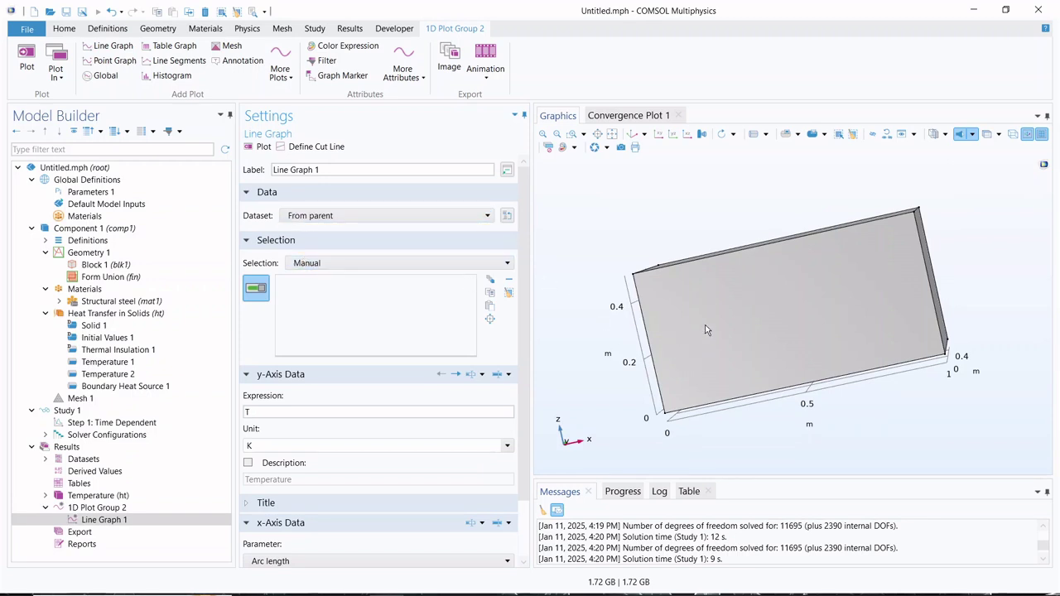
{"action": "mouse_move", "coordinate": [572, 308]}
{"action": "left_mouse_down"}
{"action": "mouse_move", "coordinate": [596, 316]}
{"action": "mouse_move", "coordinate": [585, 312]}
{"action": "left_mouse_up"}
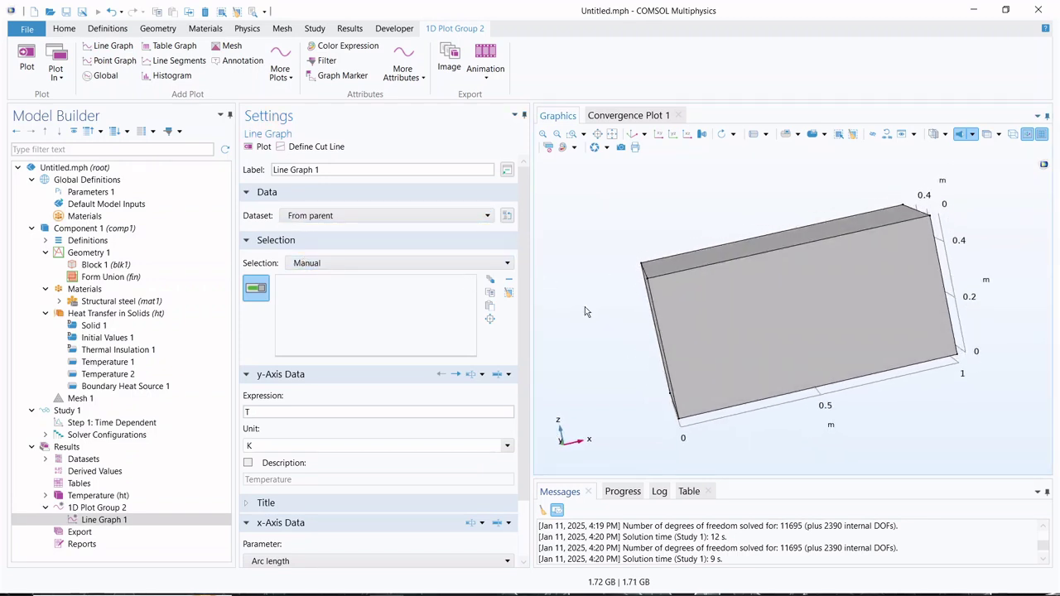
{"action": "left_click", "coordinate": [720, 268]}
- Browse the replacement expressions for the y-axis data, covering built-in constants, functions and operators, component definitions and solver variables
{"action": "left_click", "coordinate": [282, 414]}
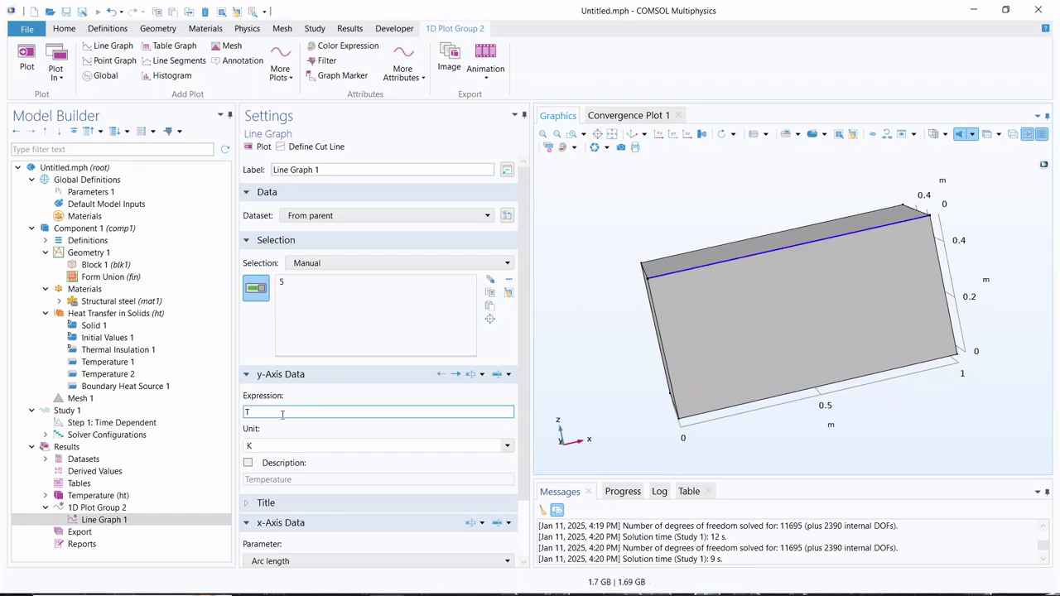
{"action": "left_click", "coordinate": [498, 374]}
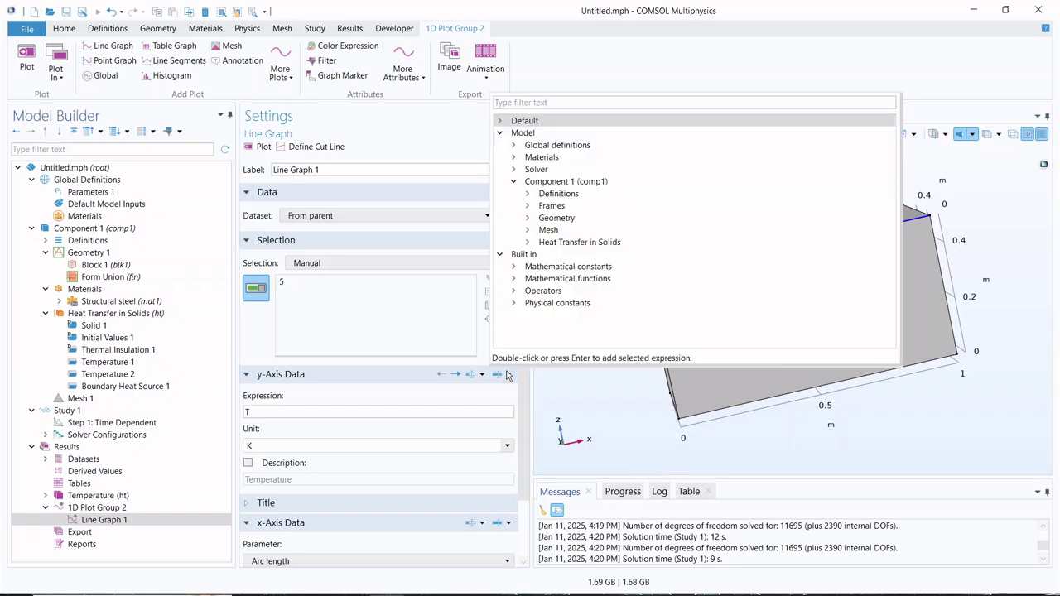
{"action": "left_click", "coordinate": [511, 267]}
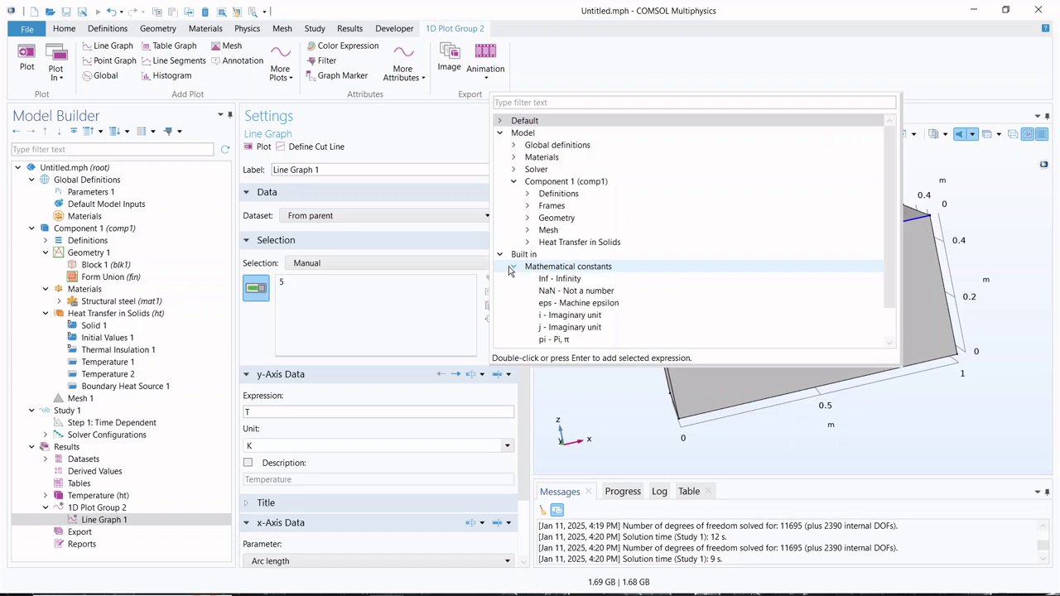
{"action": "left_click", "coordinate": [511, 268]}
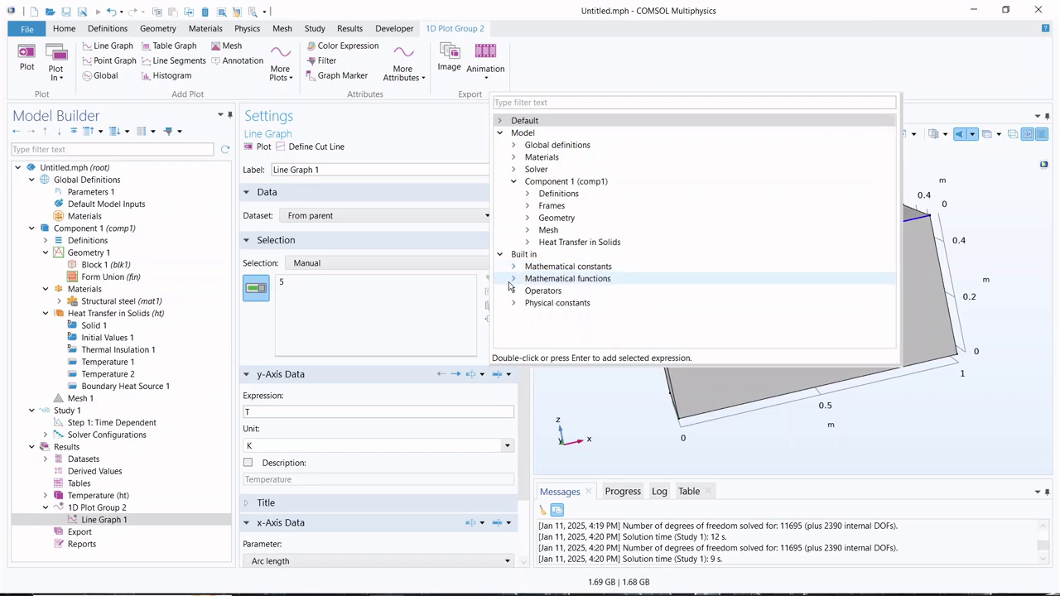
{"action": "left_click", "coordinate": [521, 282]}
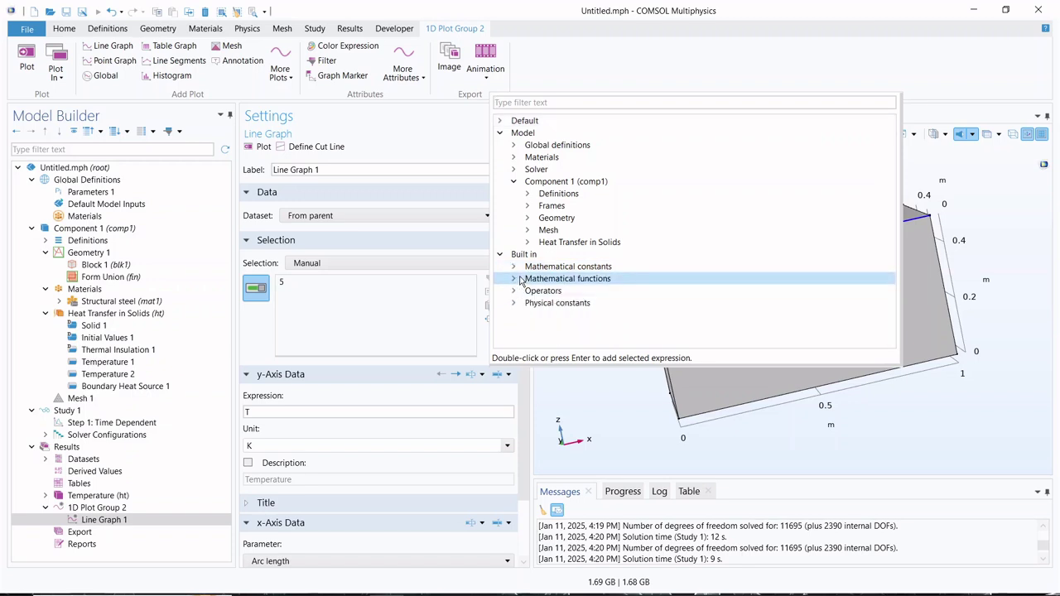
{"action": "left_click", "coordinate": [513, 281]}
{"action": "left_click", "coordinate": [513, 281]}
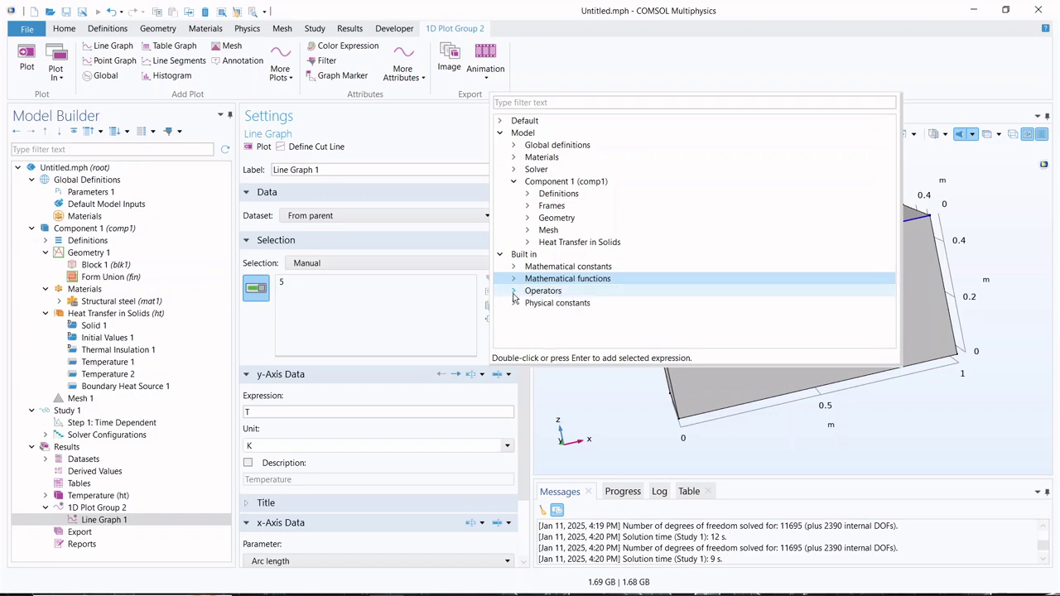
{"action": "left_click", "coordinate": [514, 292]}
{"action": "left_click", "coordinate": [514, 290]}
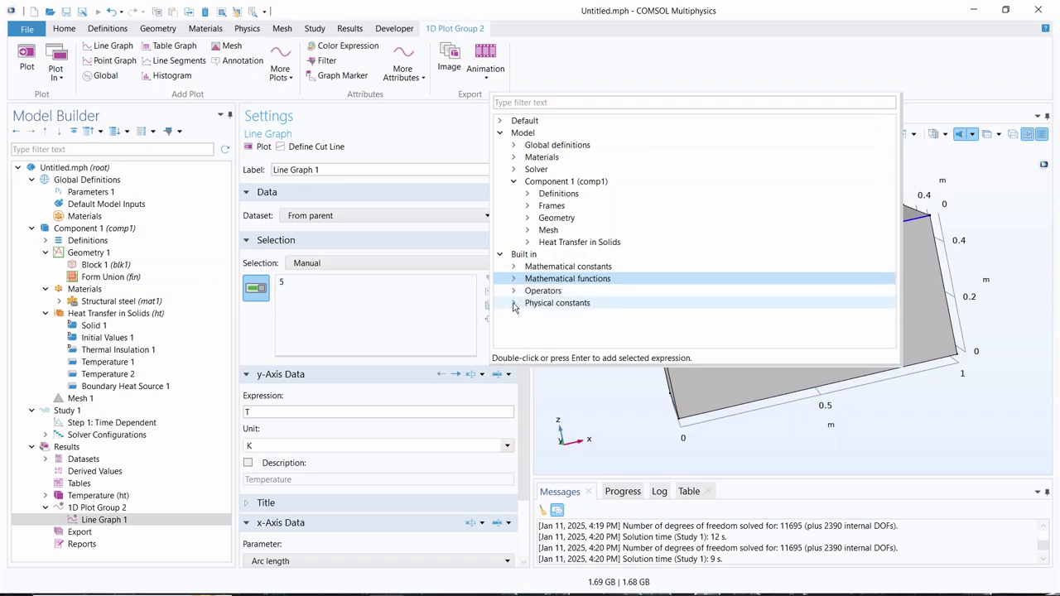
{"action": "left_click", "coordinate": [514, 303]}
{"action": "left_click", "coordinate": [513, 303]}
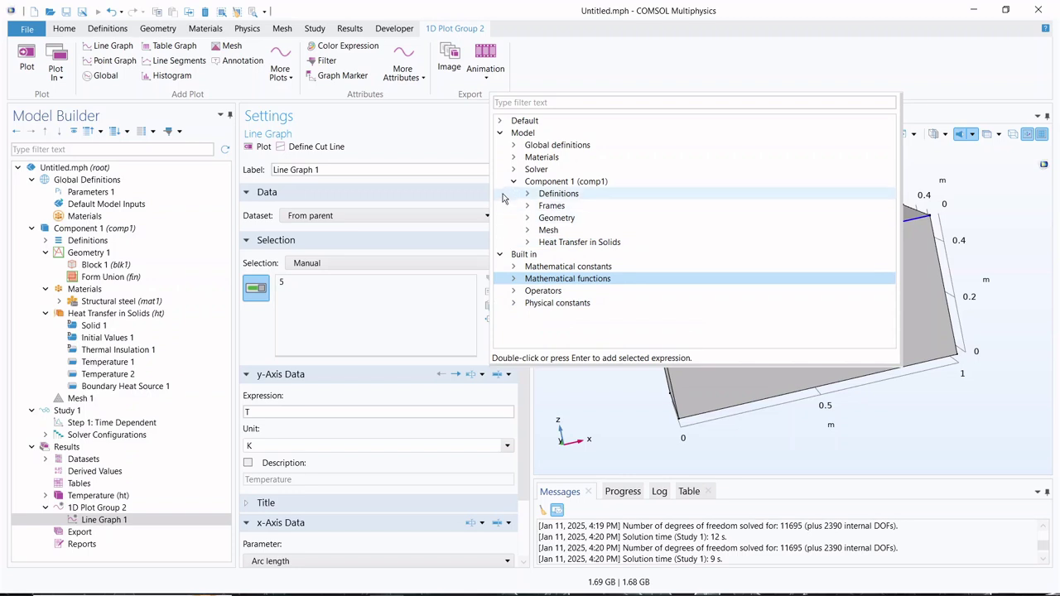
{"action": "left_click", "coordinate": [527, 194]}
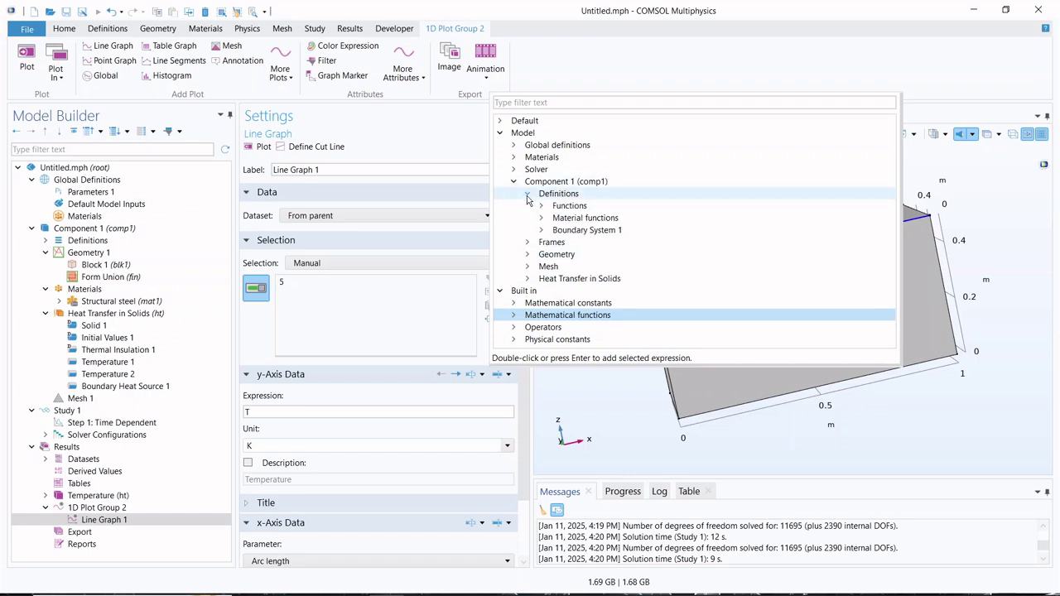
{"action": "left_click", "coordinate": [527, 194]}
{"action": "left_click", "coordinate": [527, 194]}
{"action": "left_click", "coordinate": [541, 205]}
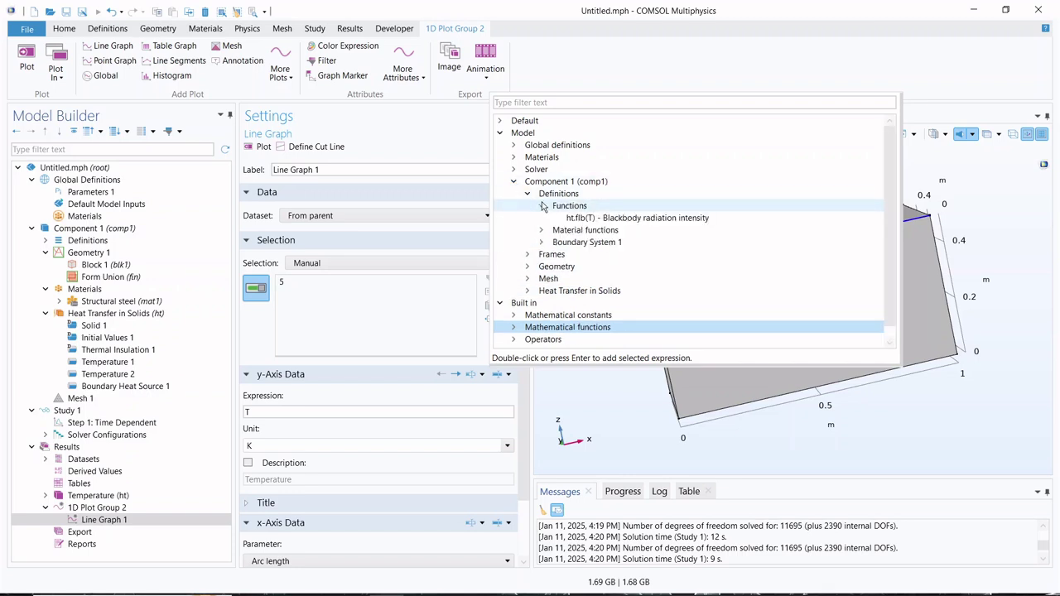
{"action": "left_click", "coordinate": [541, 205]}
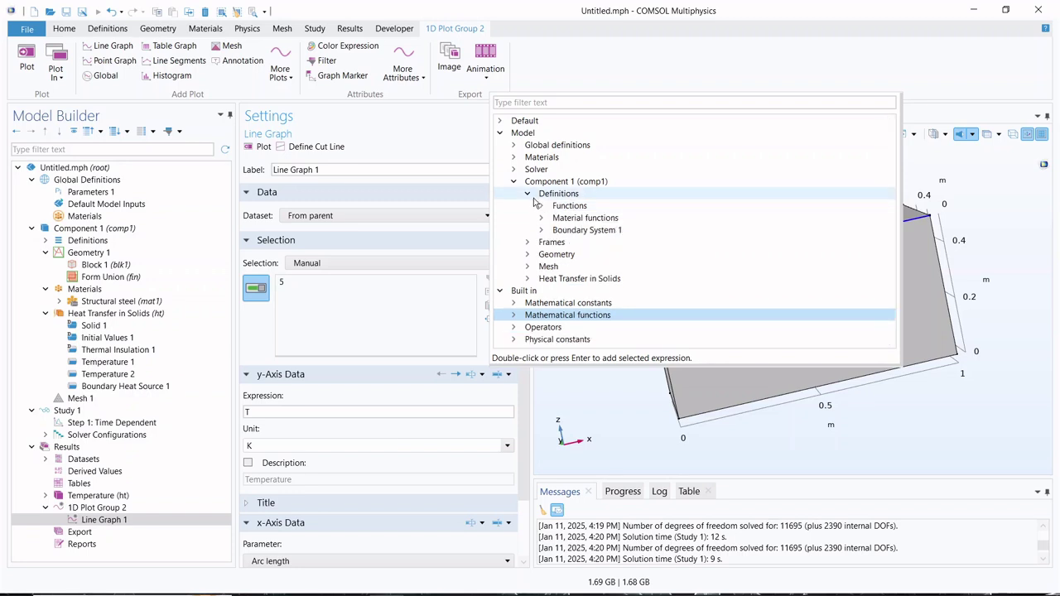
{"action": "left_click", "coordinate": [527, 193]}
{"action": "left_click", "coordinate": [513, 182]}
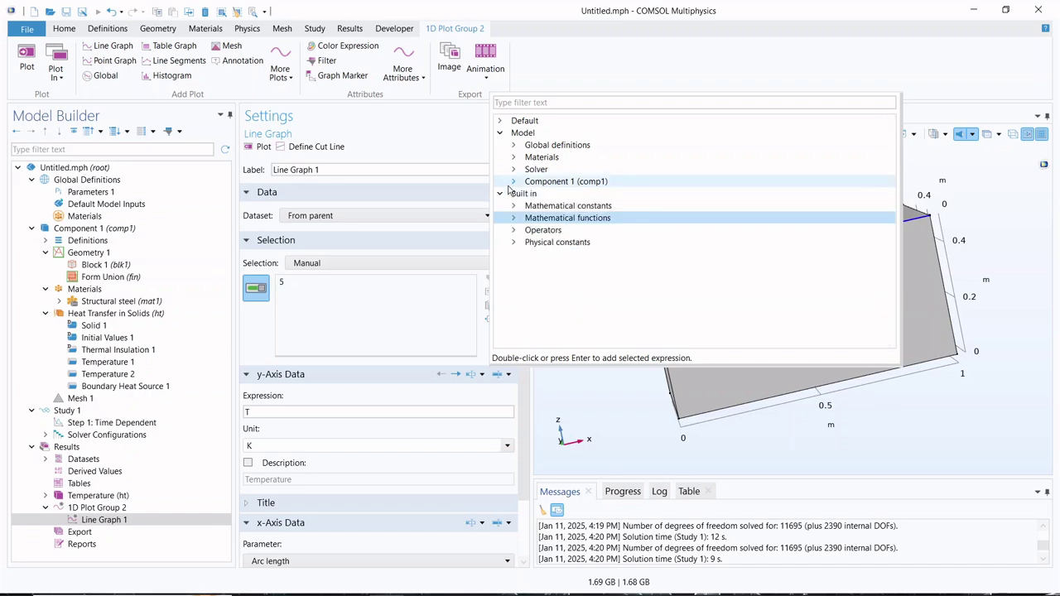
{"action": "left_click", "coordinate": [514, 170]}
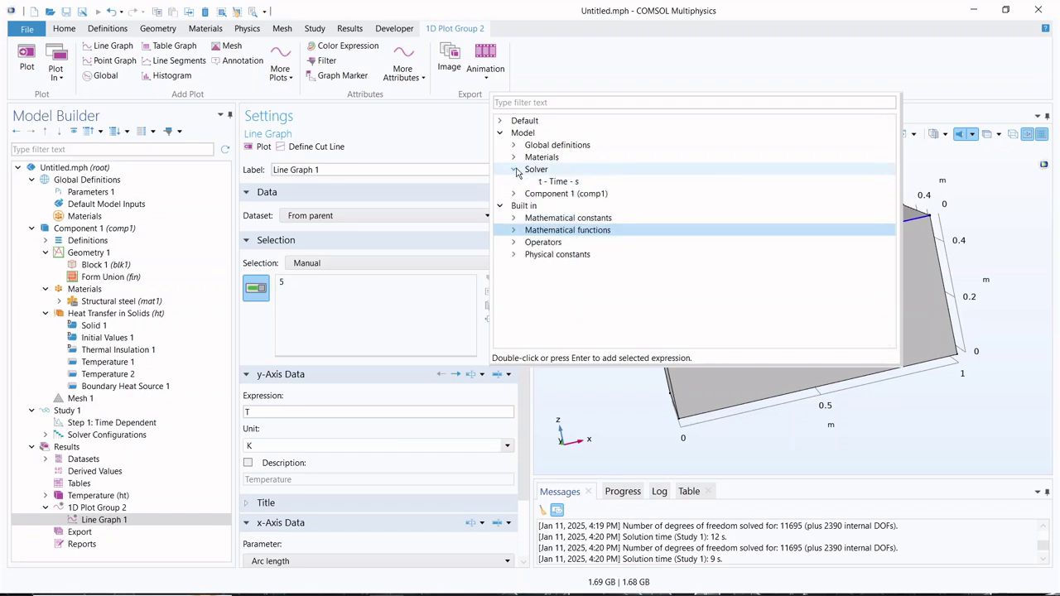
{"action": "left_click", "coordinate": [515, 170]}
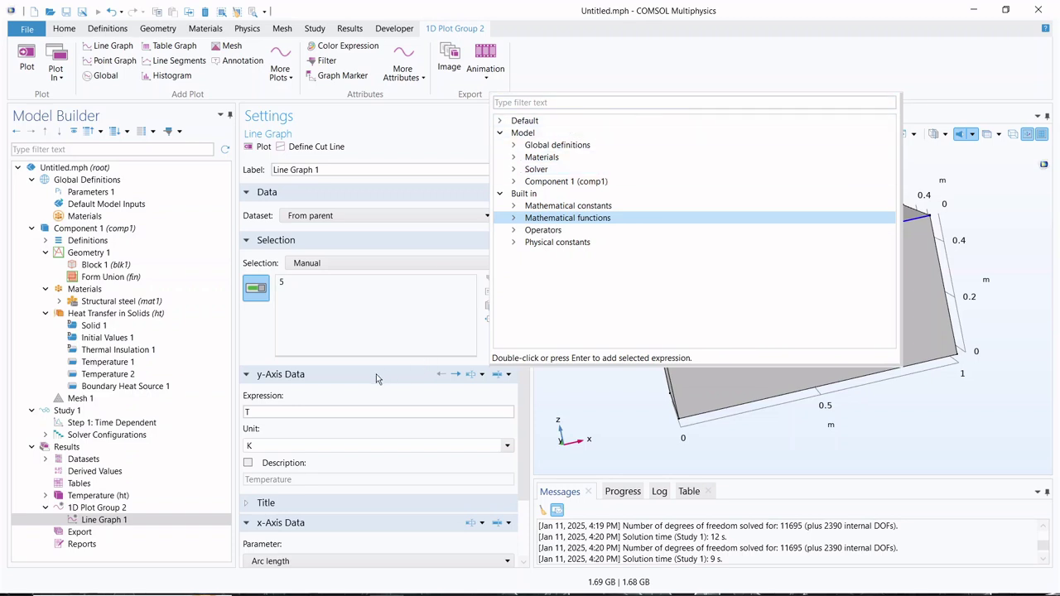
- Plot the temperature T along the selected edge against arc length
{"action": "left_click", "coordinate": [326, 425]}
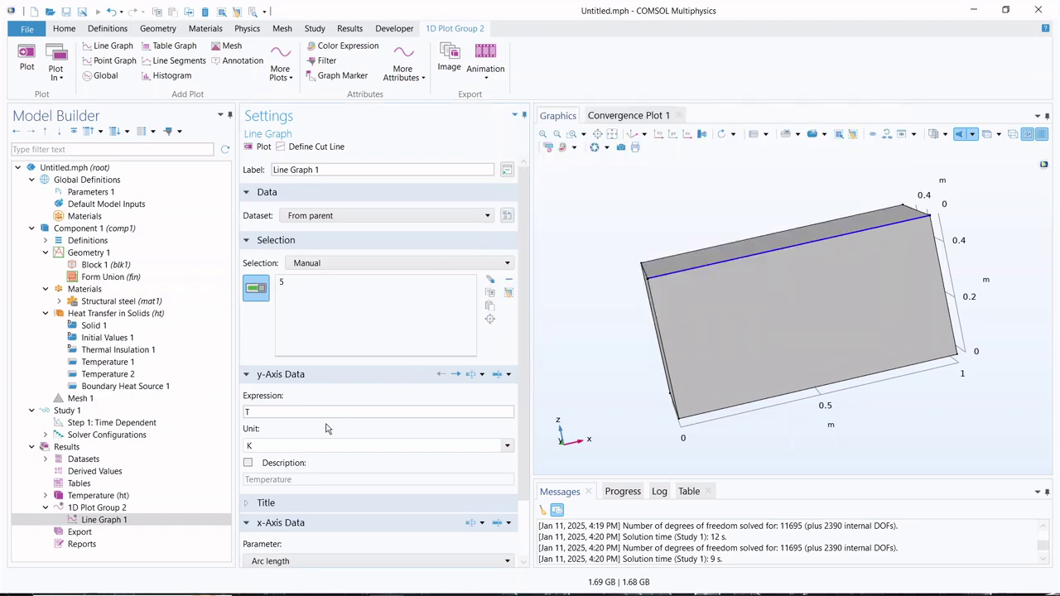
{"action": "left_click", "coordinate": [259, 149]}
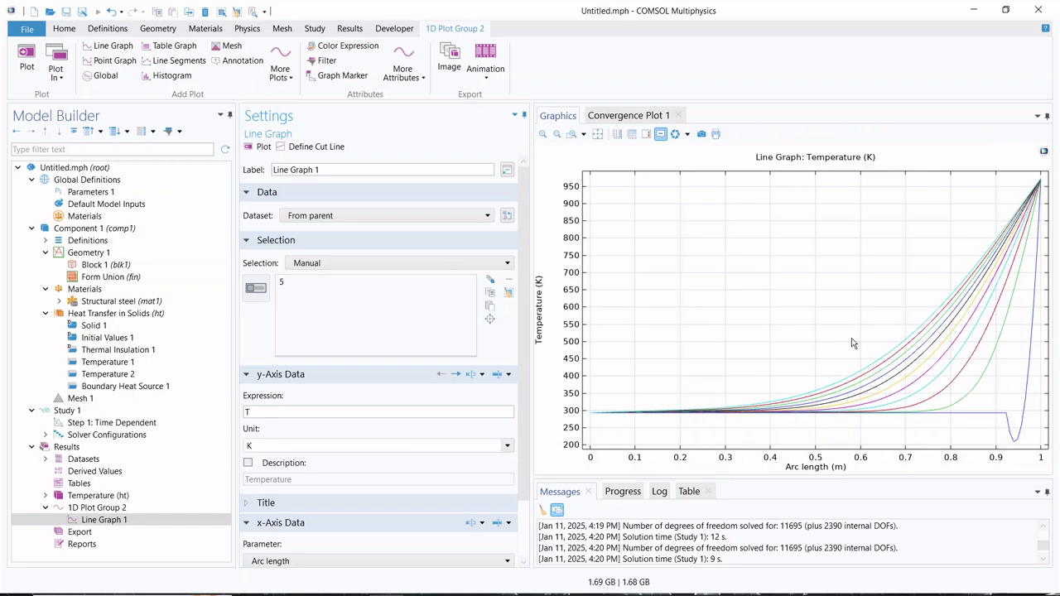
- Set the line graph's y-axis expression to ht.gradTx, plot it, and examine the gradient curves near the heated end
{"action": "left_click", "coordinate": [295, 410]}
{"action": "key", "text": "BackSpace"}
{"action": "type", "text": "ht.gradTx"}
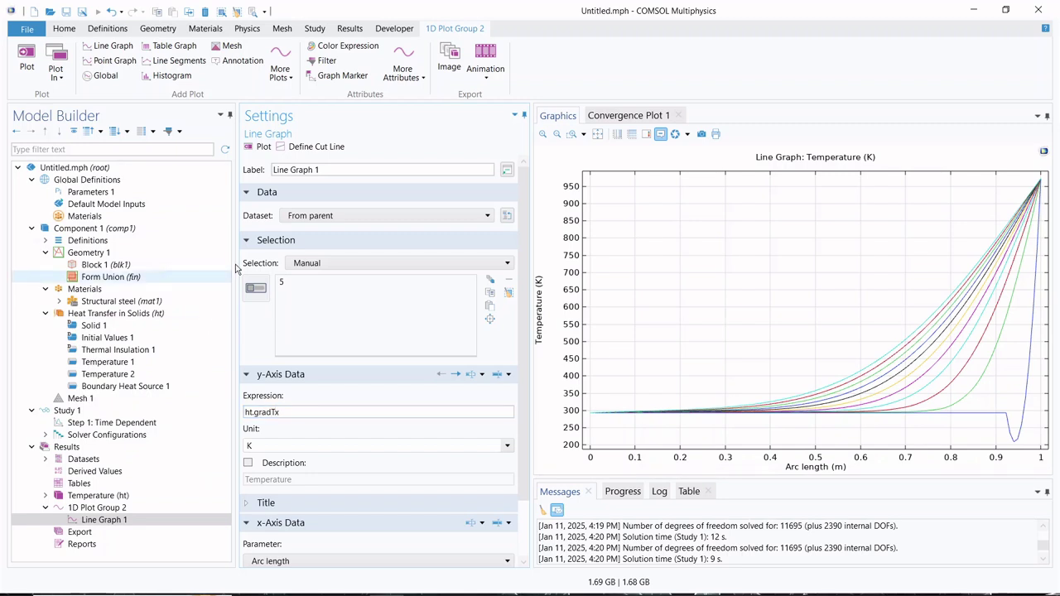
{"action": "left_click", "coordinate": [262, 147]}
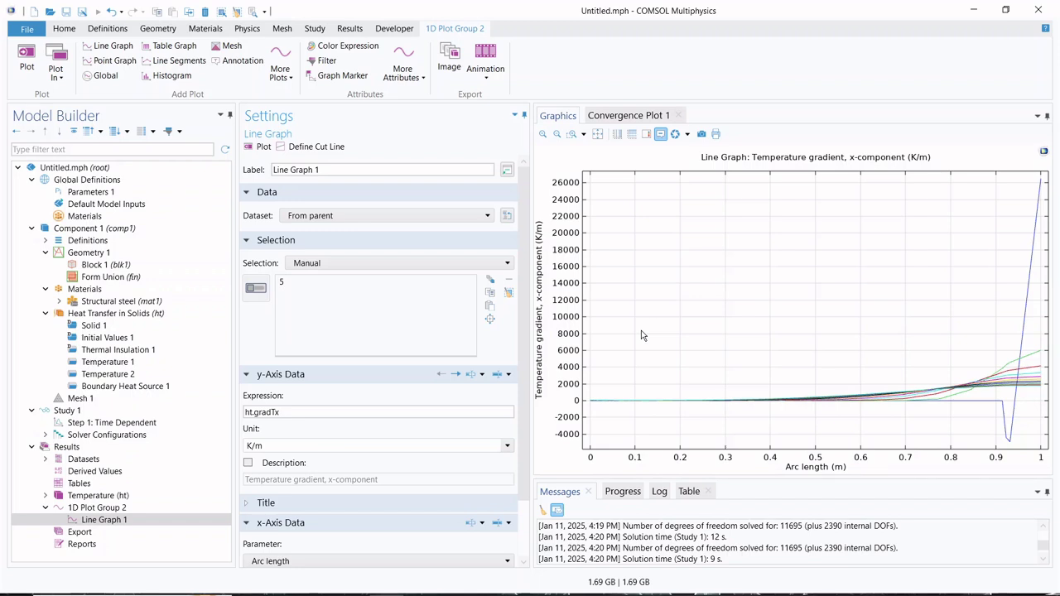
{"action": "mouse_move", "coordinate": [985, 395]}
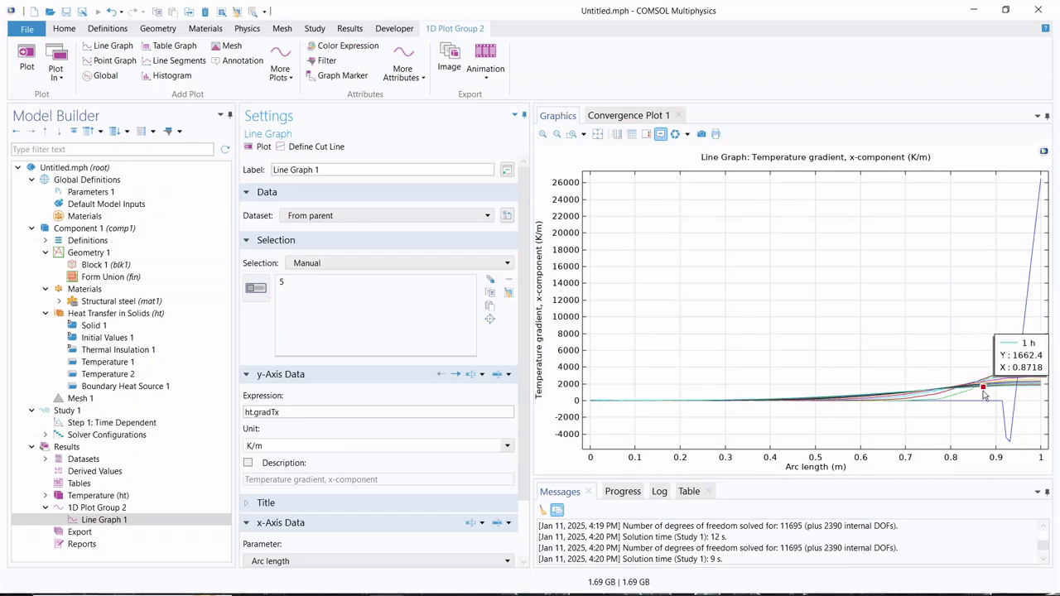
{"action": "mouse_move", "coordinate": [998, 374]}
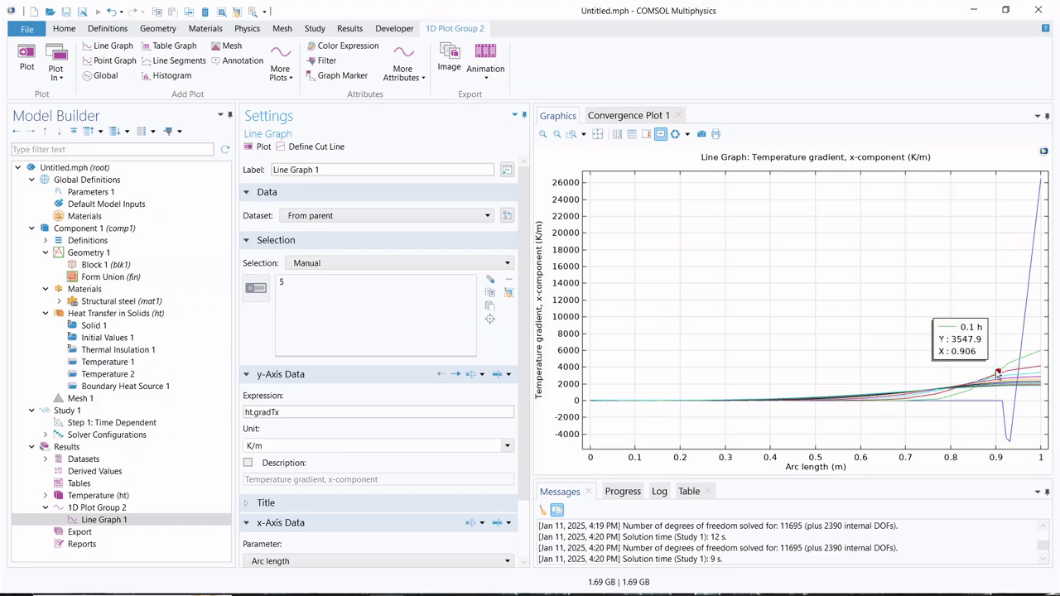
{"action": "scroll", "coordinate": [999, 374], "scroll_direction": "up", "scroll_amount": 3}
{"action": "scroll", "coordinate": [998, 374], "scroll_direction": "down", "scroll_amount": 1}
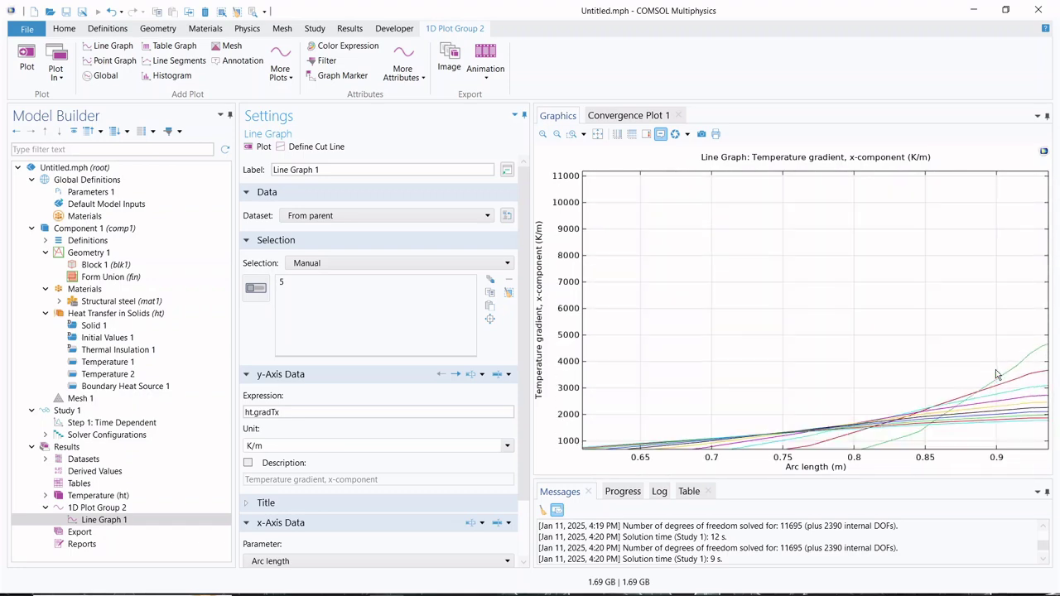
{"action": "scroll", "coordinate": [996, 370], "scroll_direction": "down", "scroll_amount": 3}
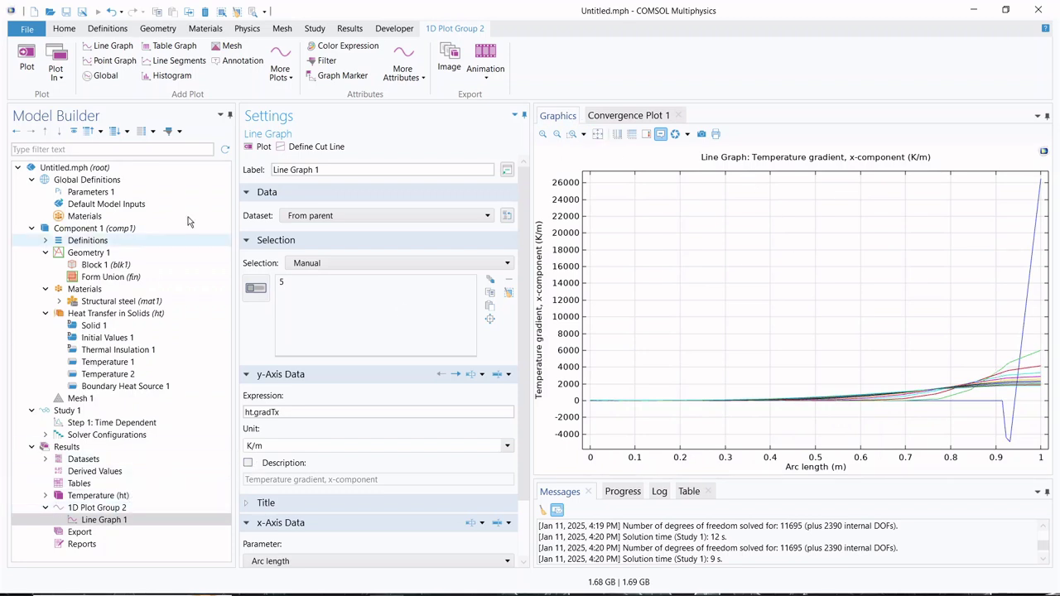
- Add a 3D plot group to the results and add a Volume plot to it
{"action": "left_click", "coordinate": [63, 28]}
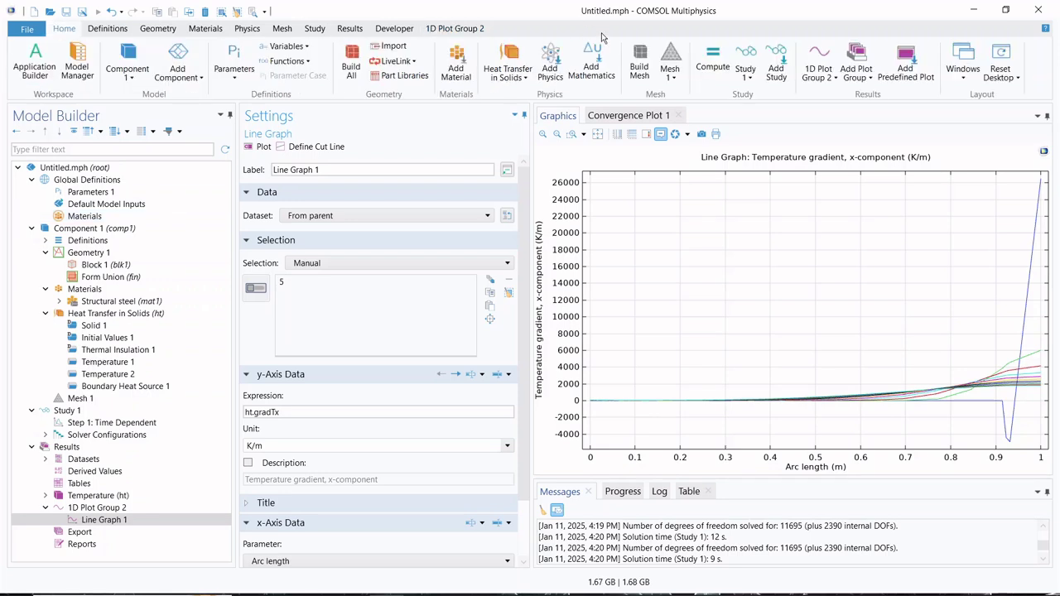
{"action": "left_click", "coordinate": [875, 71]}
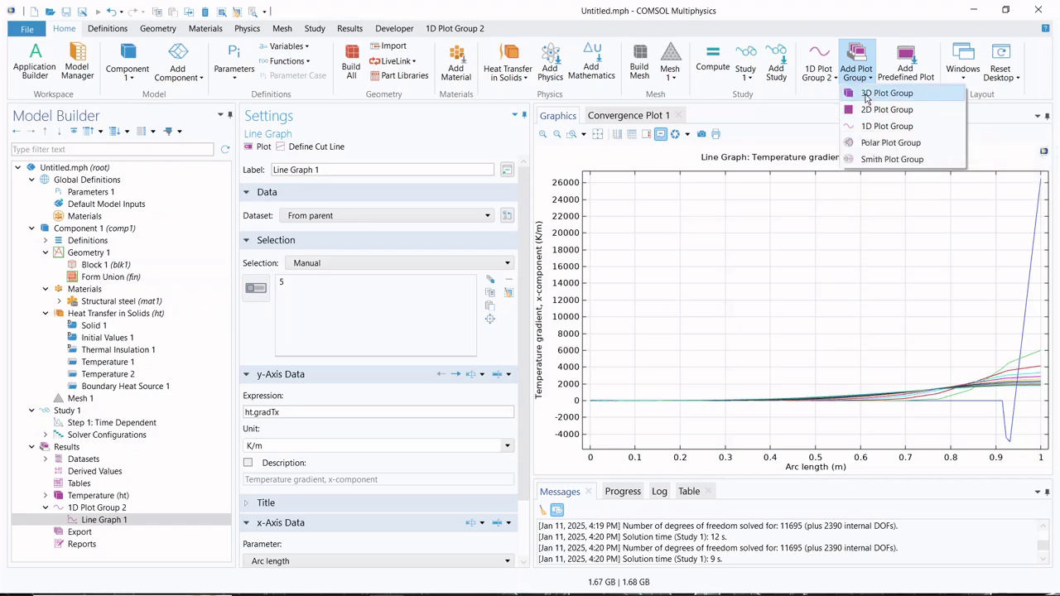
{"action": "left_click", "coordinate": [868, 96]}
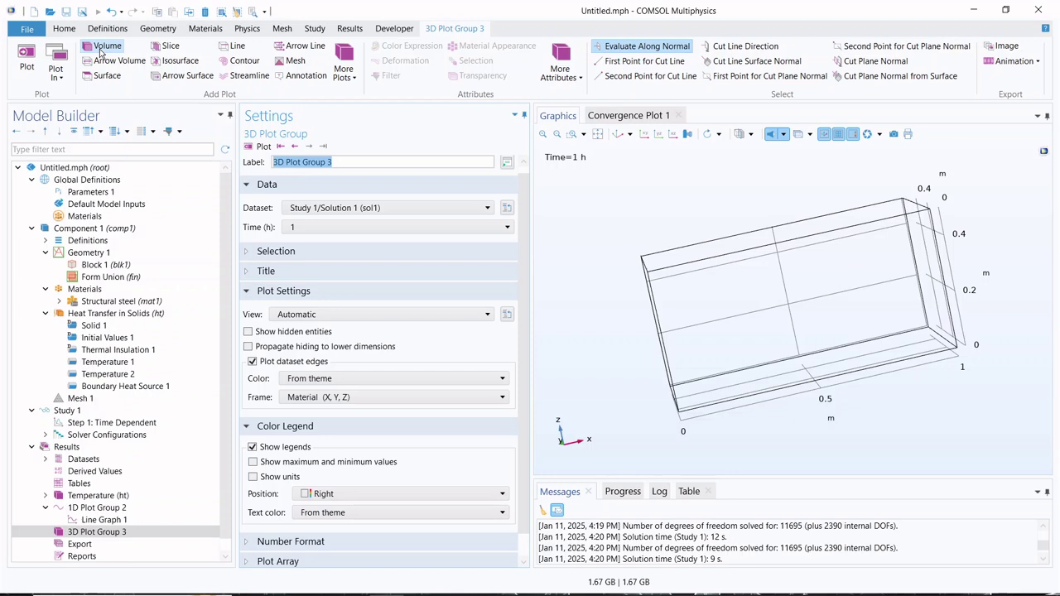
{"action": "left_click", "coordinate": [100, 53]}
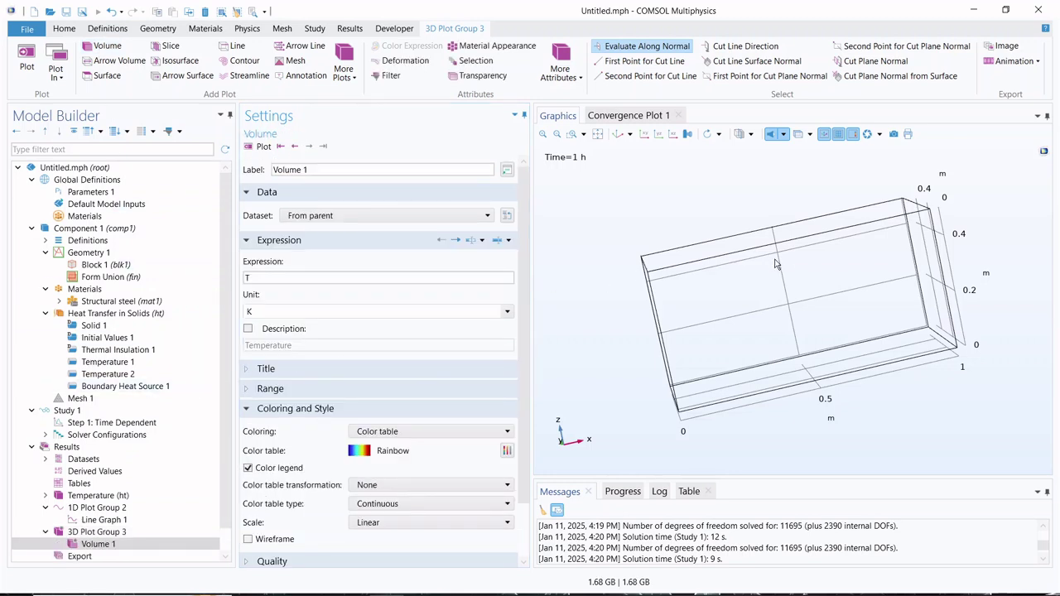
- Set the volume plot's dataset to Study 1/Solution 1 (sol1) and keep its solution parameters on Manual
{"action": "left_click", "coordinate": [323, 218]}
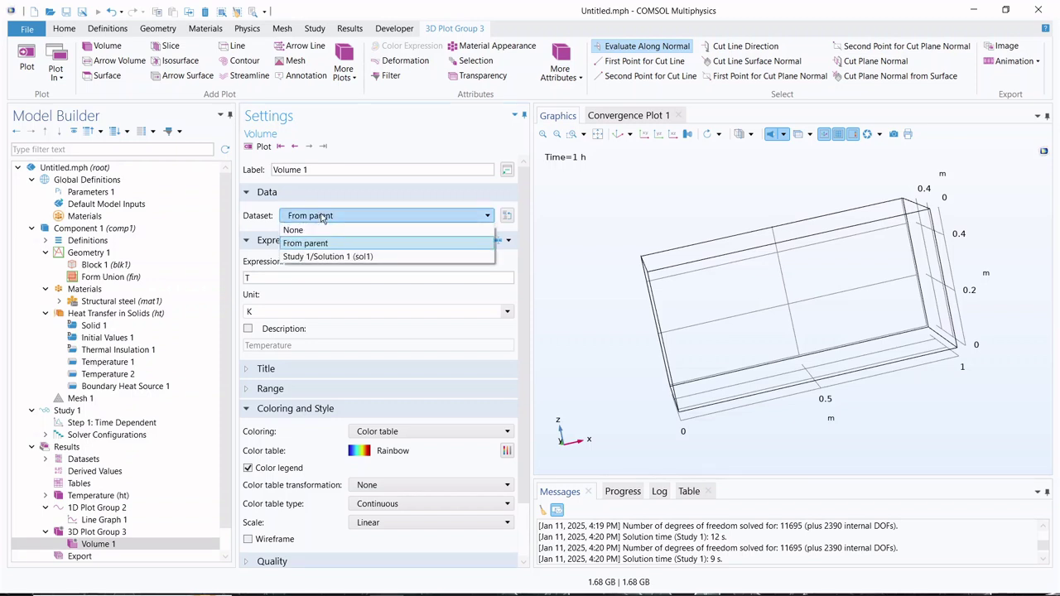
{"action": "left_click", "coordinate": [312, 257]}
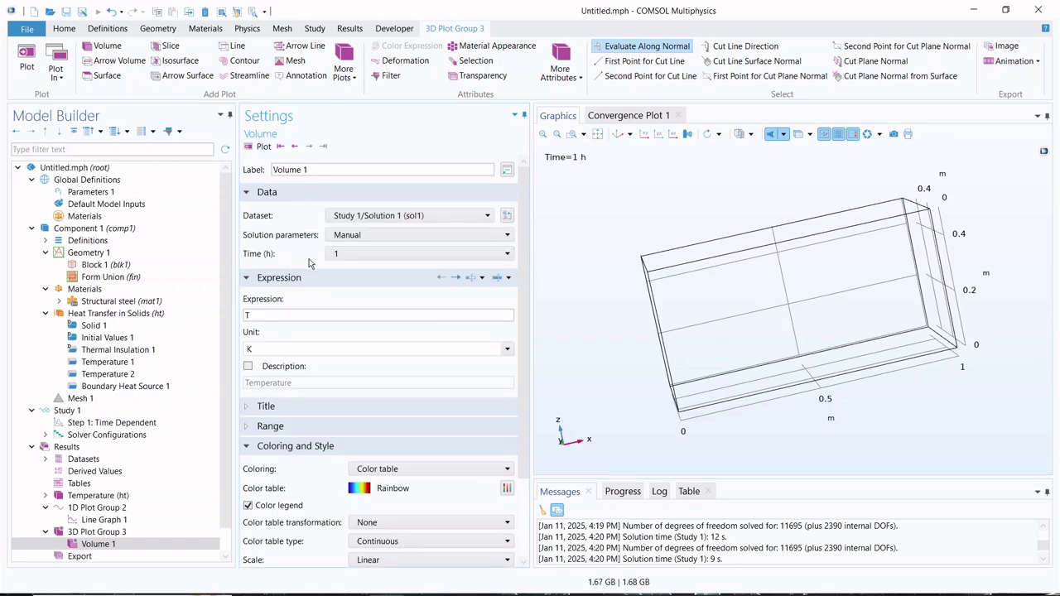
{"action": "left_click", "coordinate": [369, 236]}
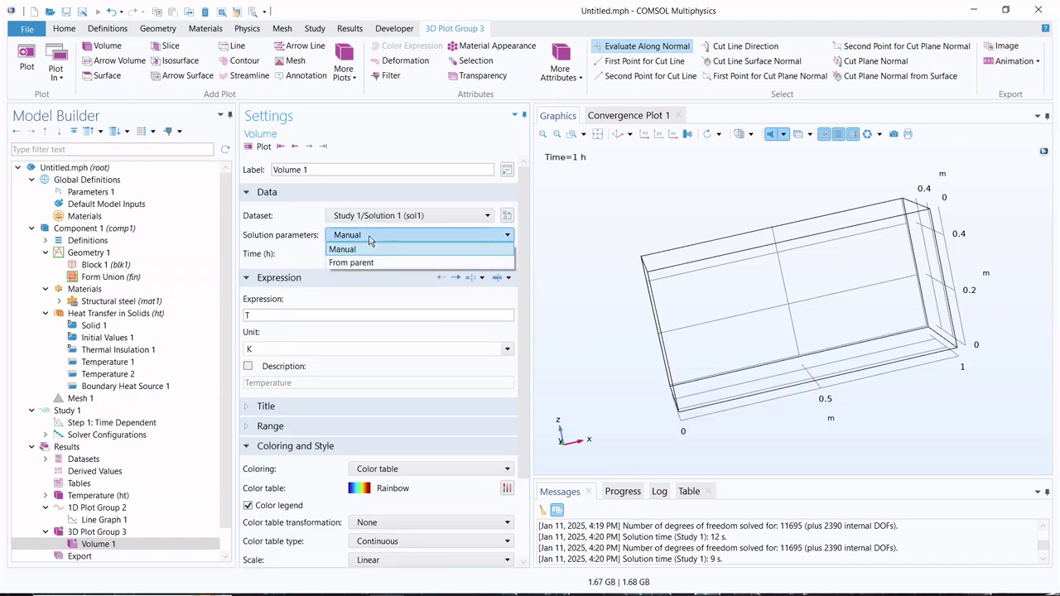
{"action": "left_click", "coordinate": [370, 239]}
- Set the volume plot's expression to ht.gradTmag and plot the temperature gradient magnitude
{"action": "left_click", "coordinate": [266, 317]}
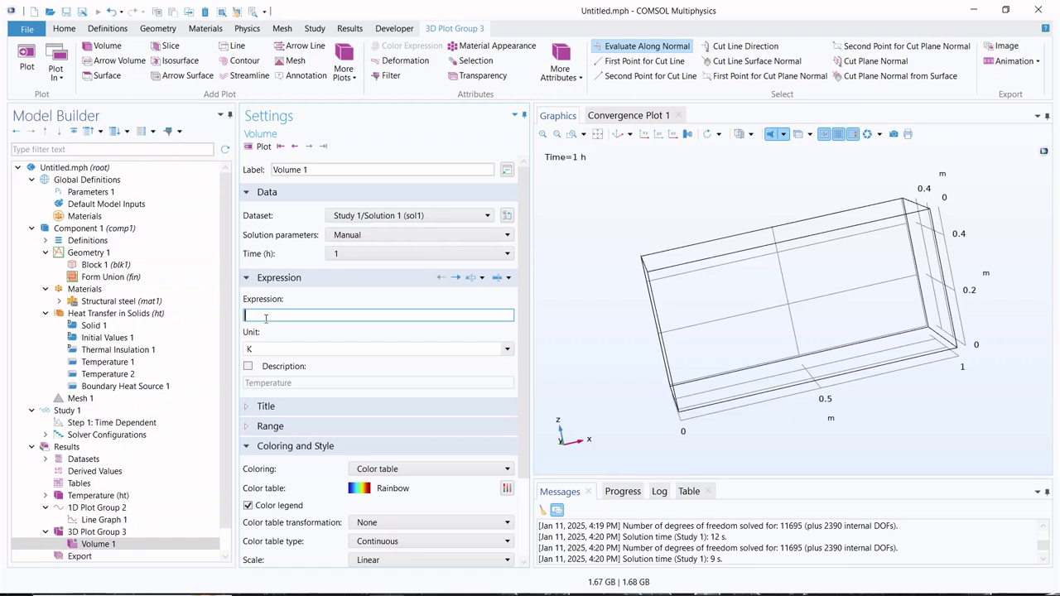
{"action": "key", "text": "BackSpace"}
{"action": "type", "text": "ht.gradTmag"}
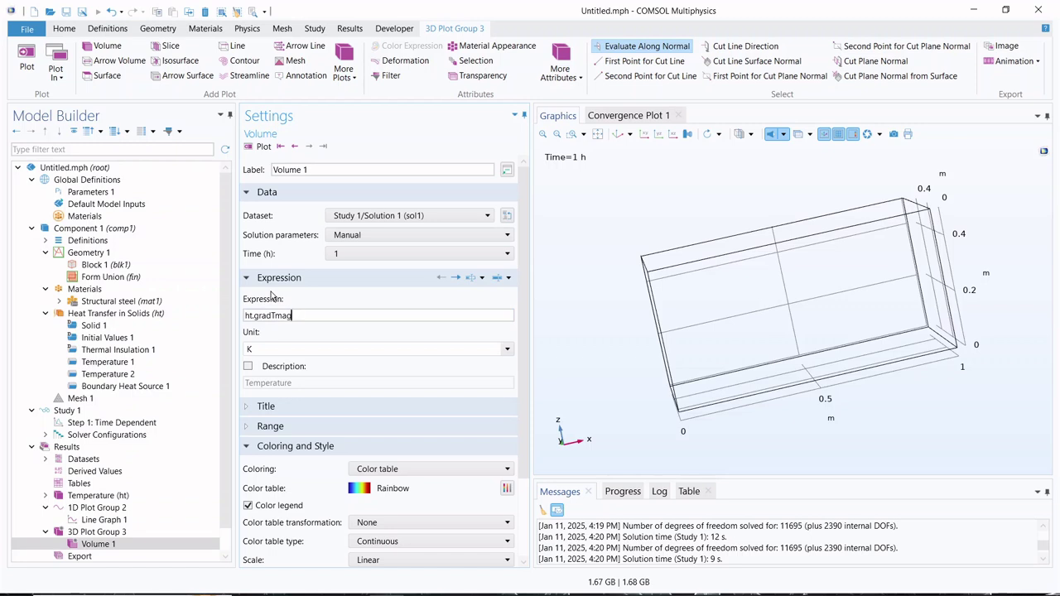
{"action": "left_click", "coordinate": [260, 146]}
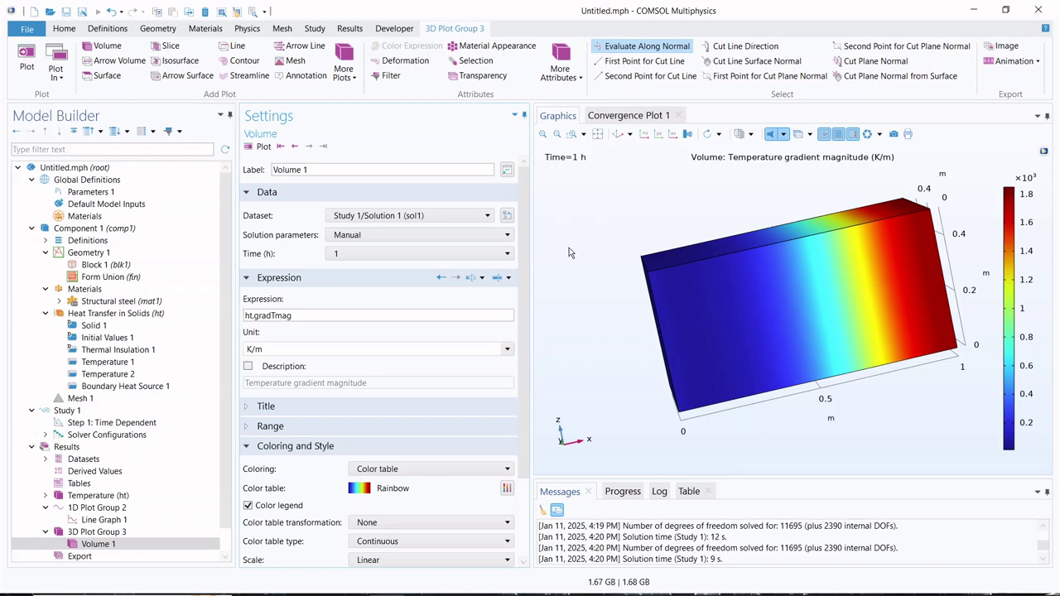
- Step the volume plot through the stored times from 0 to 1 h to examine how the gradient magnitude develops
{"action": "left_click", "coordinate": [294, 147]}
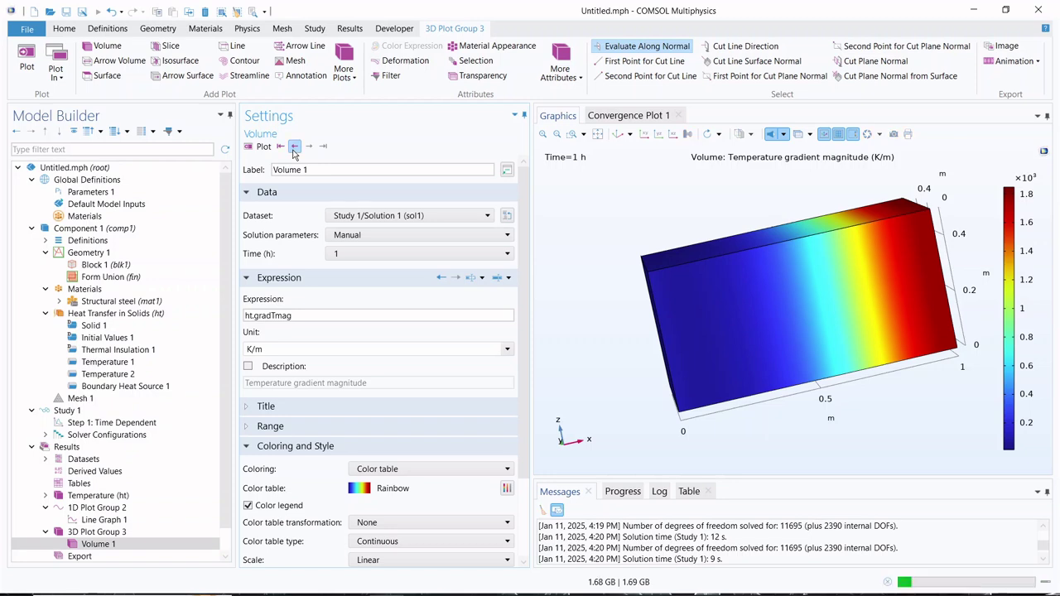
{"action": "left_click", "coordinate": [294, 147]}
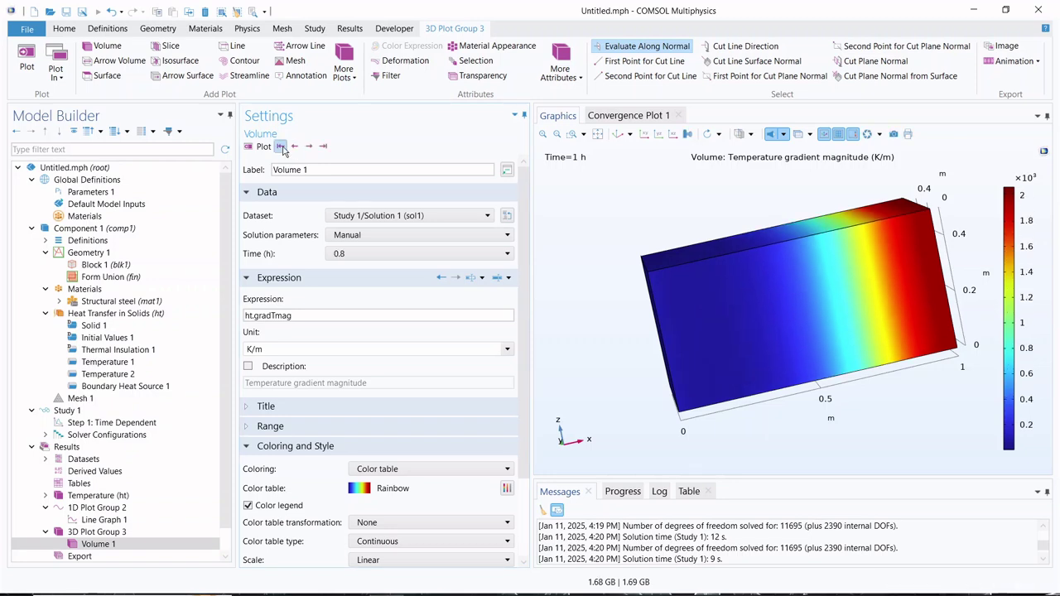
{"action": "left_click", "coordinate": [281, 148]}
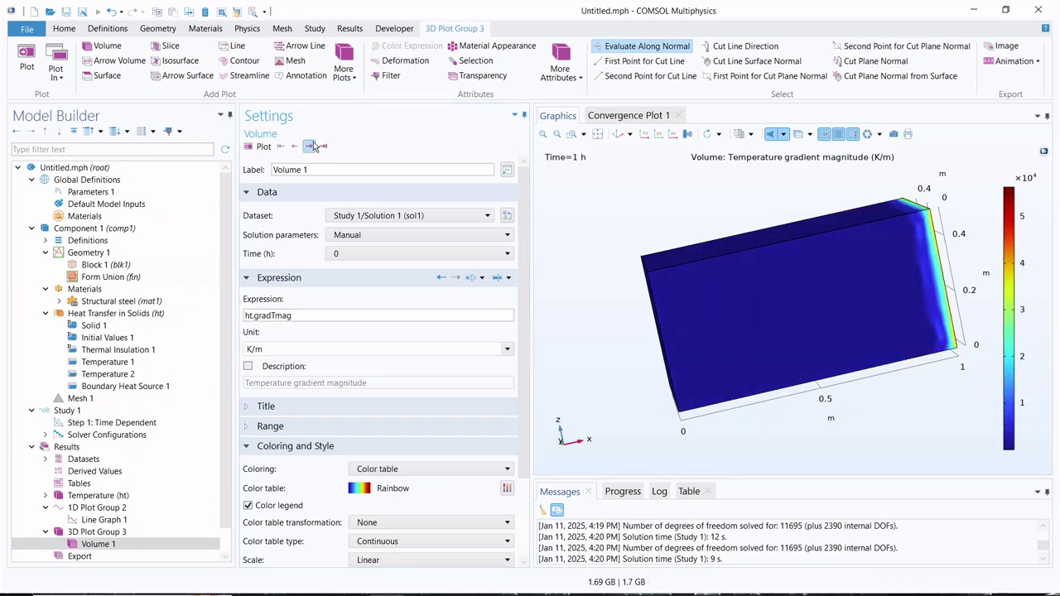
{"action": "left_click", "coordinate": [312, 147]}
{"action": "left_click", "coordinate": [312, 147]}
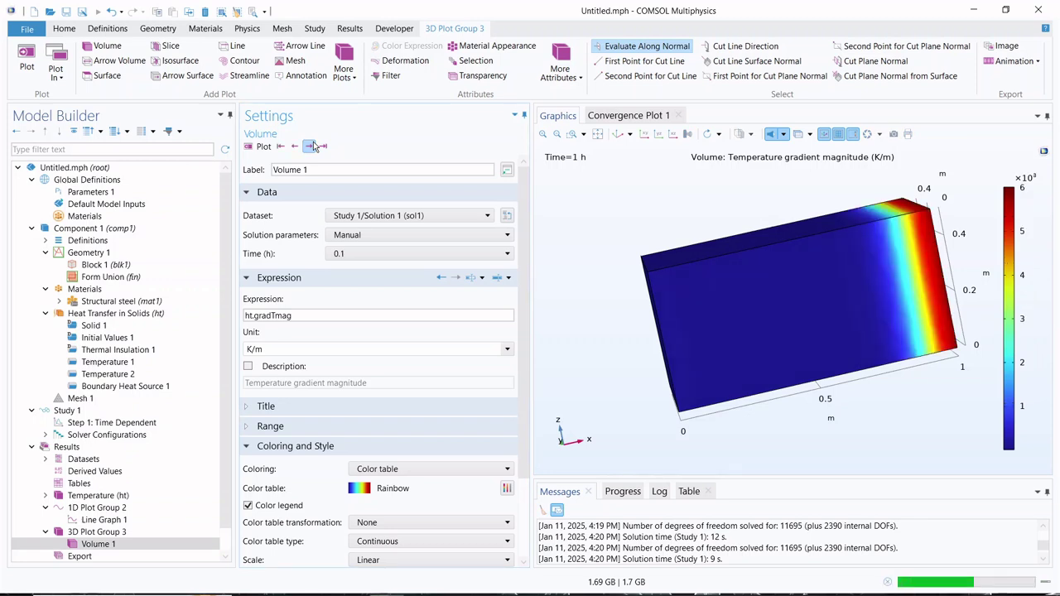
{"action": "left_click", "coordinate": [312, 146]}
{"action": "left_click", "coordinate": [312, 147]}
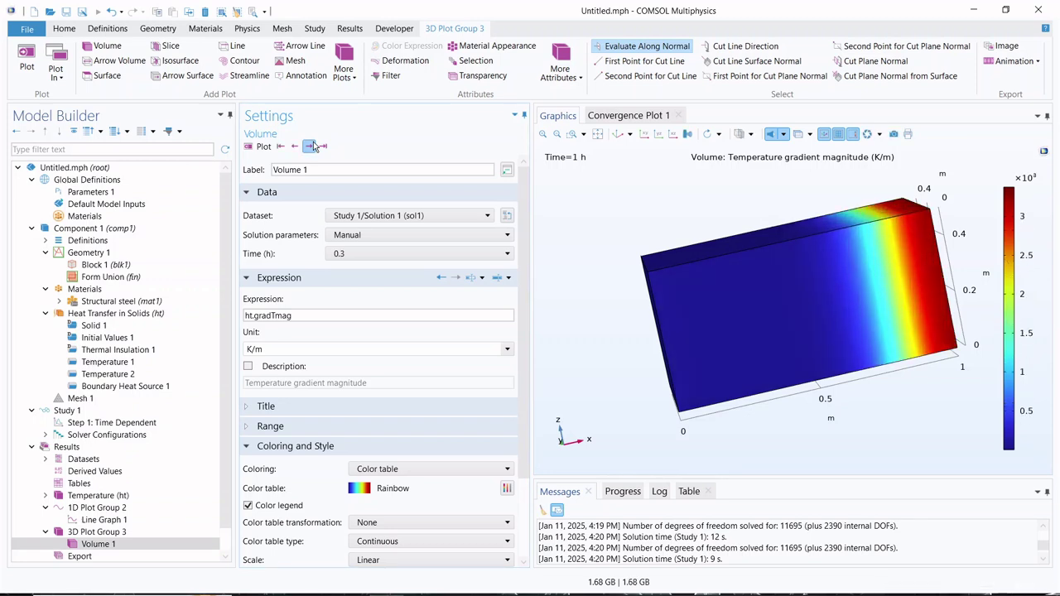
{"action": "left_click", "coordinate": [312, 147]}
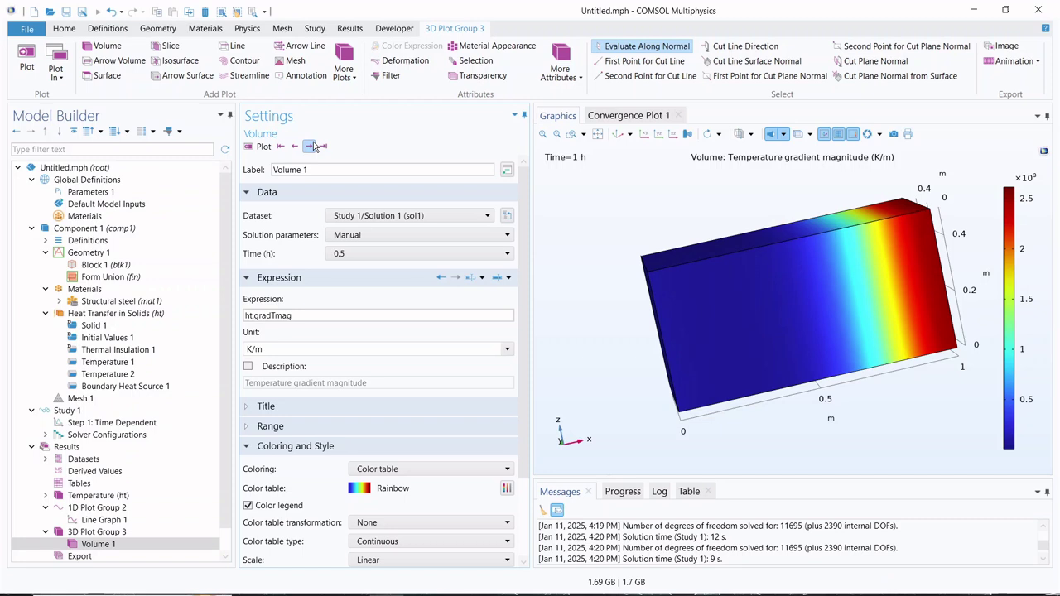
{"action": "left_click", "coordinate": [312, 147]}
{"action": "left_click", "coordinate": [312, 146]}
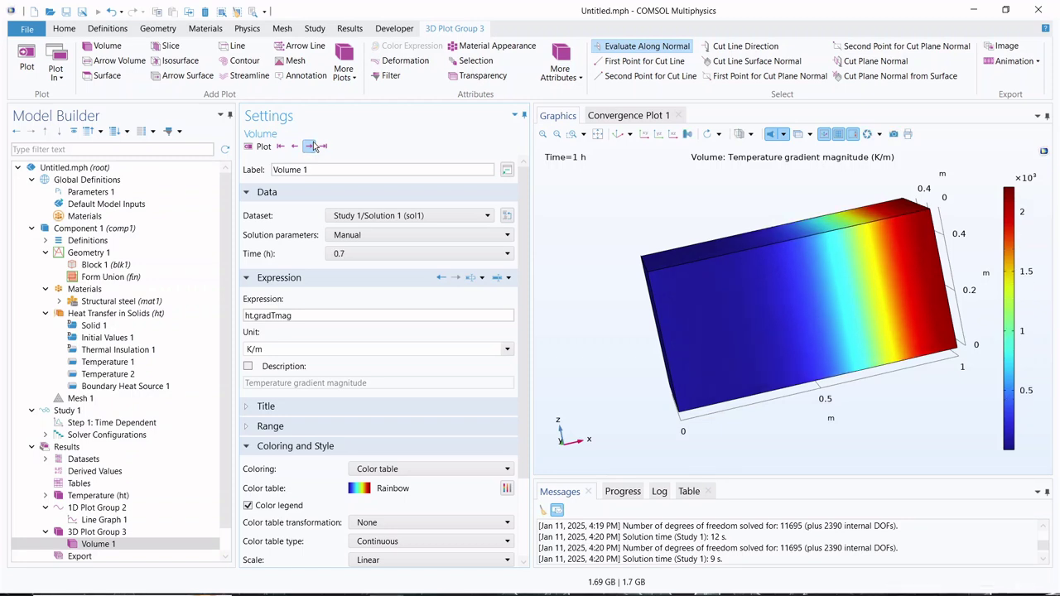
{"action": "left_click", "coordinate": [313, 147]}
{"action": "left_click", "coordinate": [312, 147]}
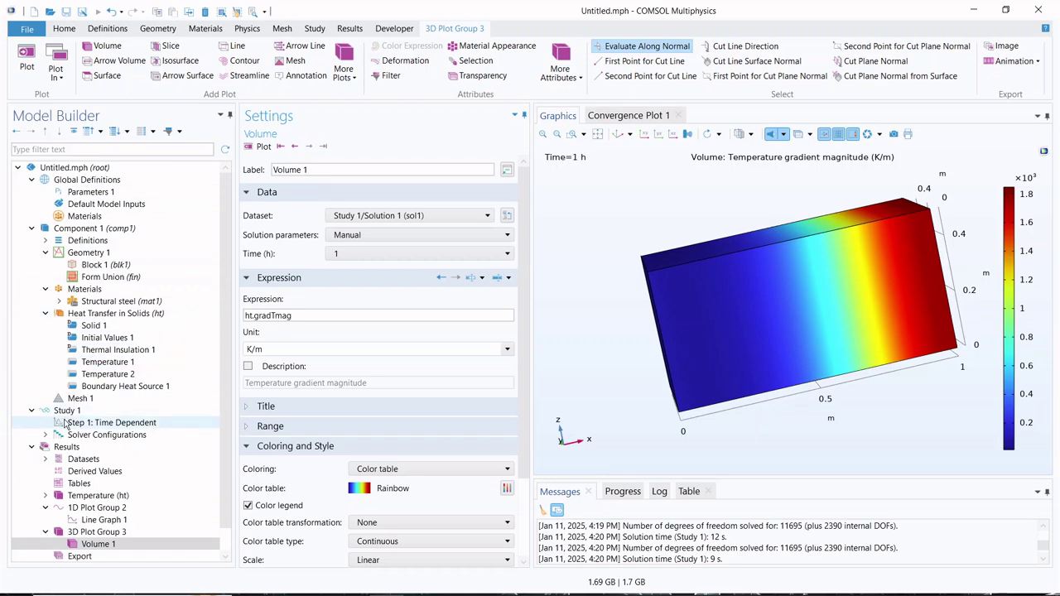
- Compare the 1D line graph of the temperature gradient with the 3D volume plot and review their settings
{"action": "left_click", "coordinate": [92, 511]}
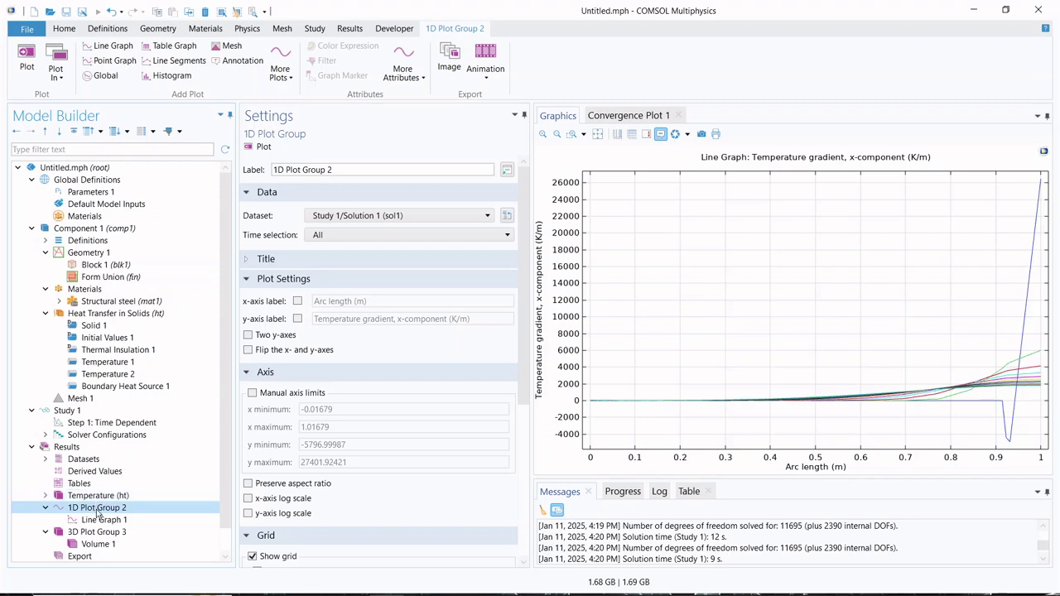
{"action": "left_click", "coordinate": [101, 520]}
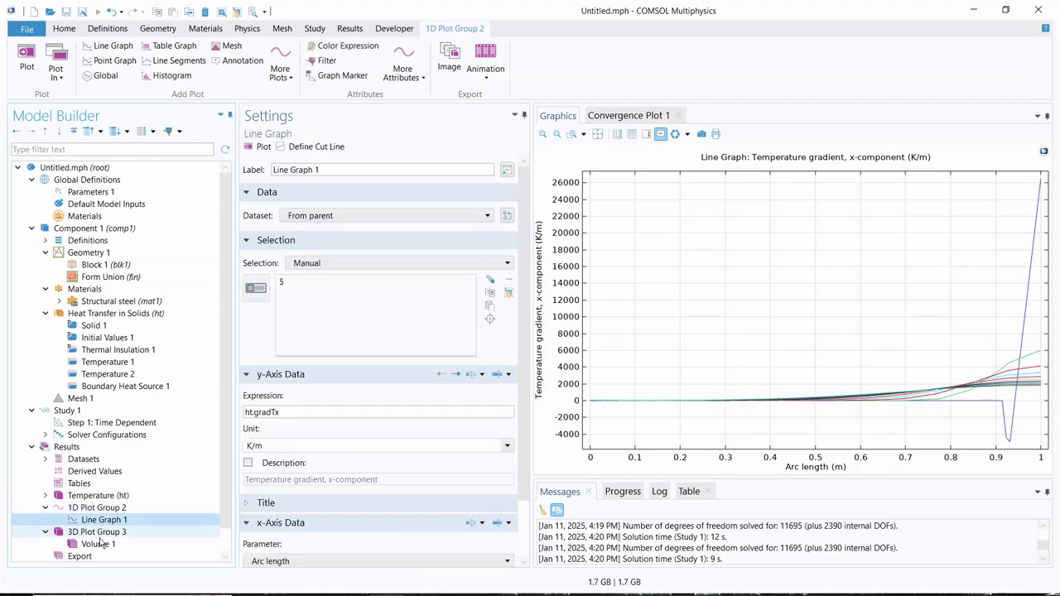
{"action": "left_click", "coordinate": [100, 544]}
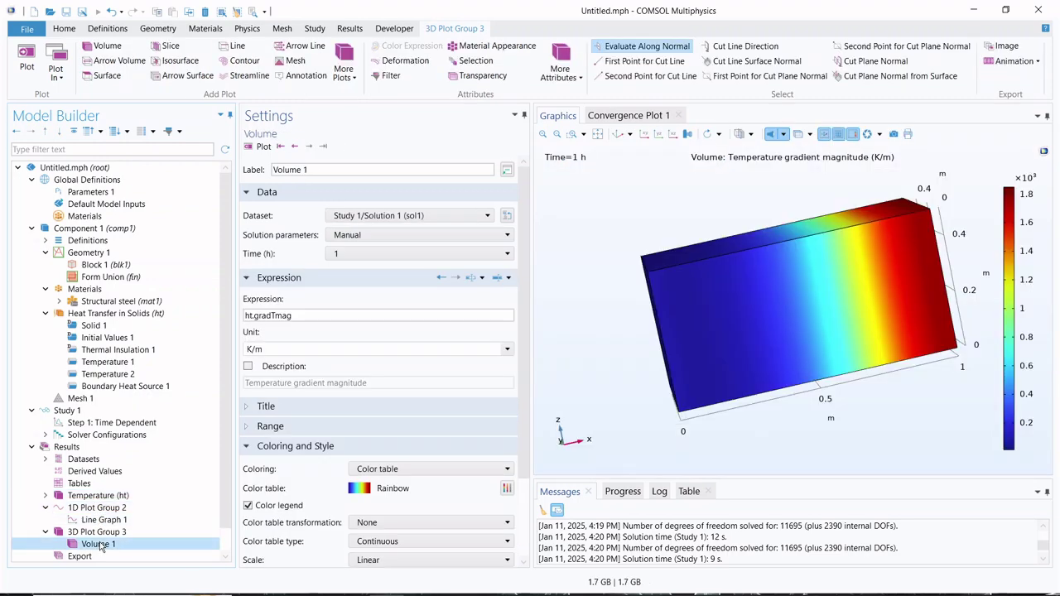
{"action": "left_click", "coordinate": [99, 532]}
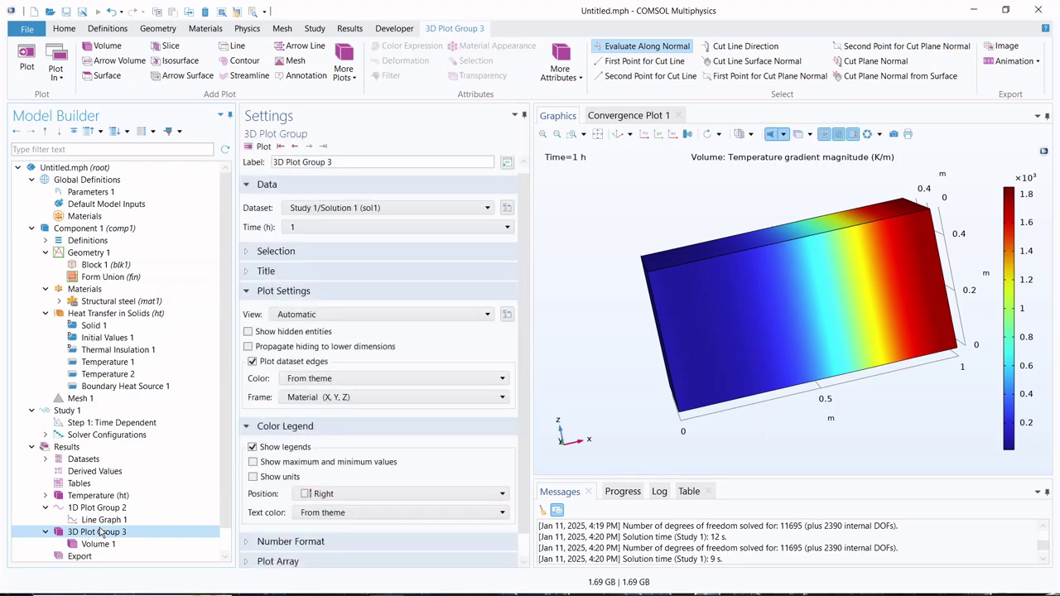
- Replace the line graph's selected edge with the block's long lower front edge and plot the x-component of the temperature gradient along it
{"action": "left_click", "coordinate": [99, 510]}
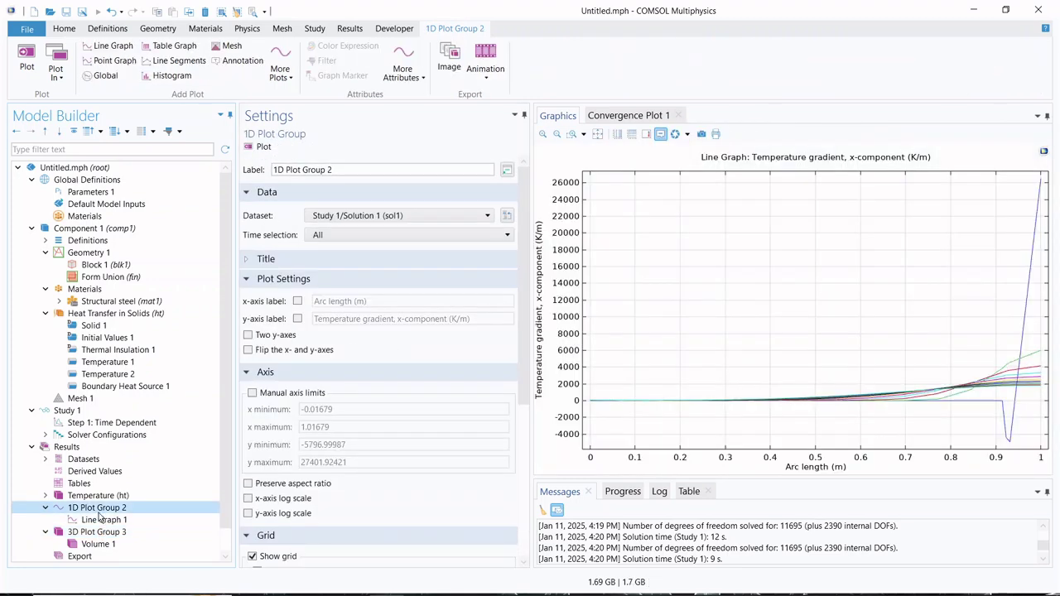
{"action": "left_click", "coordinate": [100, 519]}
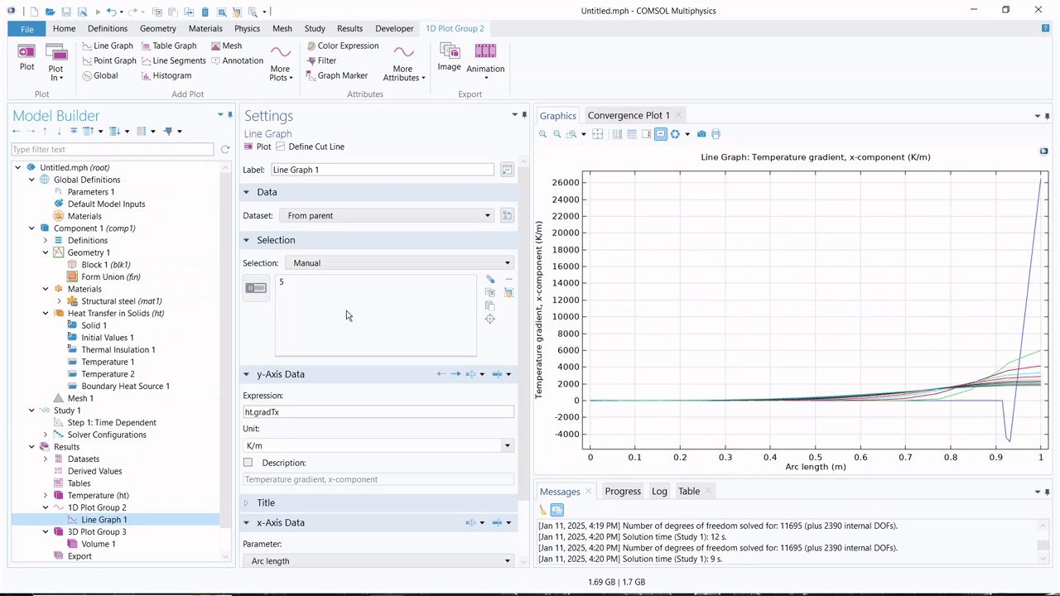
{"action": "left_click", "coordinate": [380, 268]}
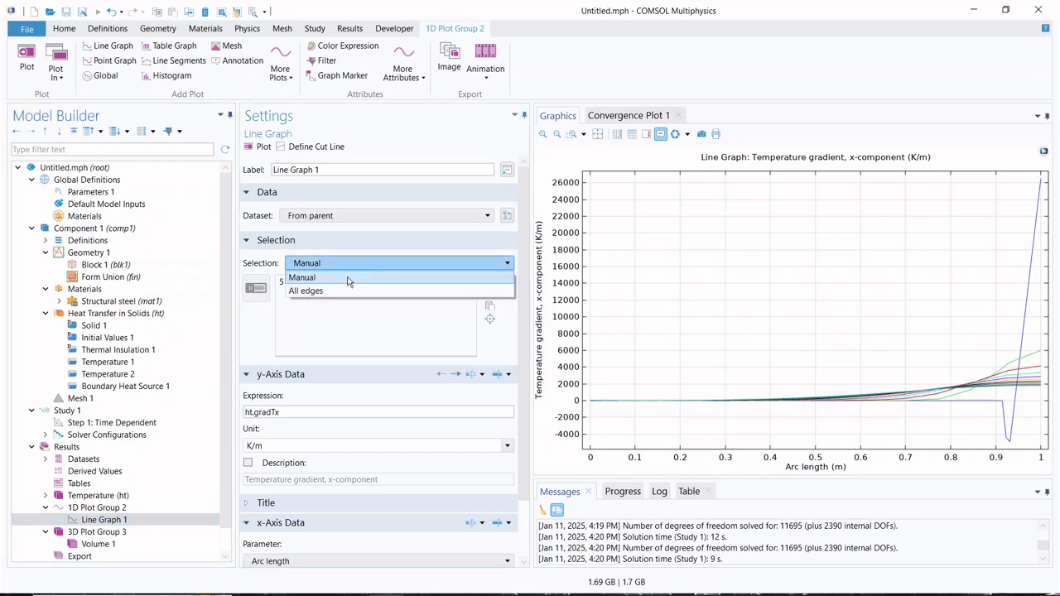
{"action": "left_click", "coordinate": [351, 278]}
{"action": "left_click", "coordinate": [258, 288]}
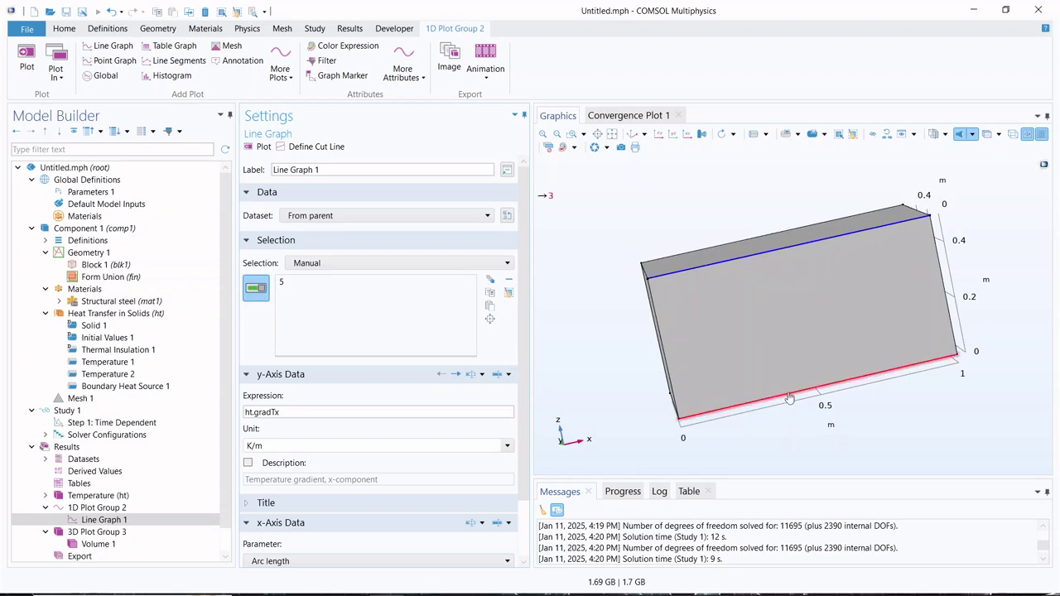
{"action": "left_click", "coordinate": [788, 392]}
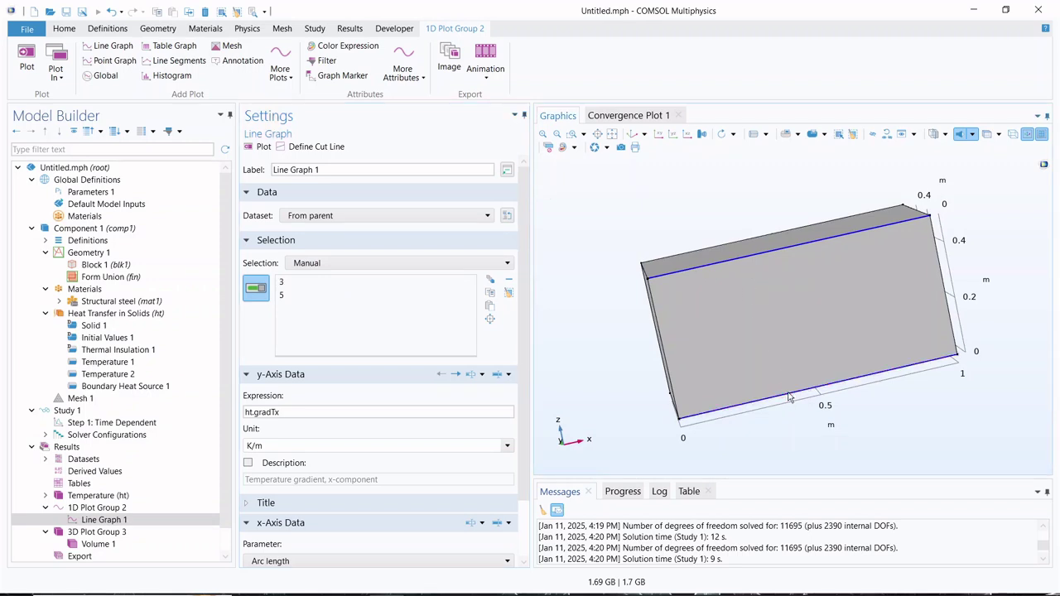
{"action": "left_click", "coordinate": [760, 248]}
{"action": "left_click", "coordinate": [262, 149]}
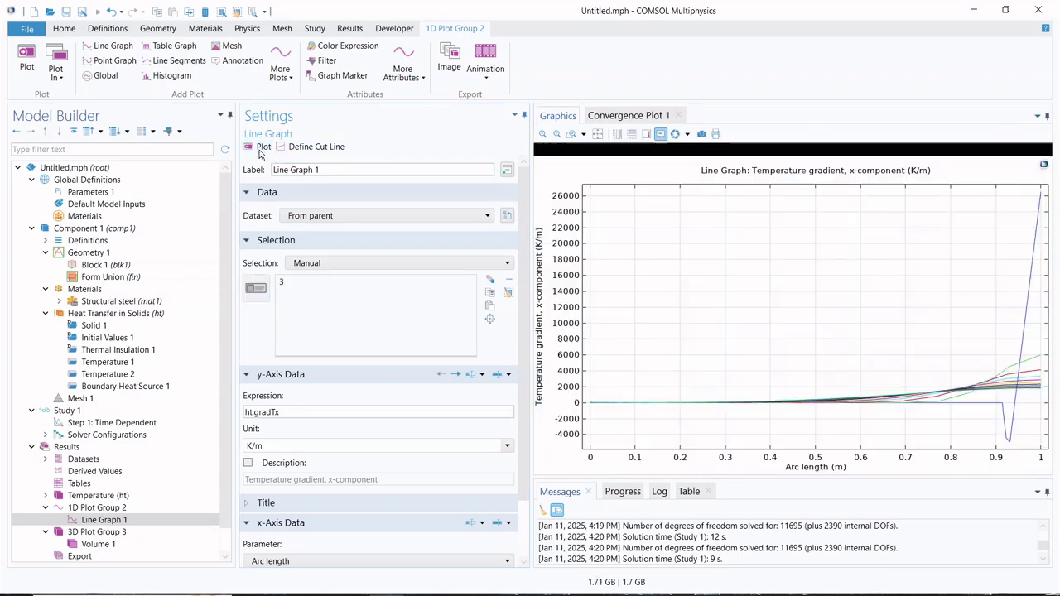
- Replace the line graph's long lower edge with the vertical front edge at x = 0 and plot the gradient along it
{"action": "left_click", "coordinate": [343, 265]}
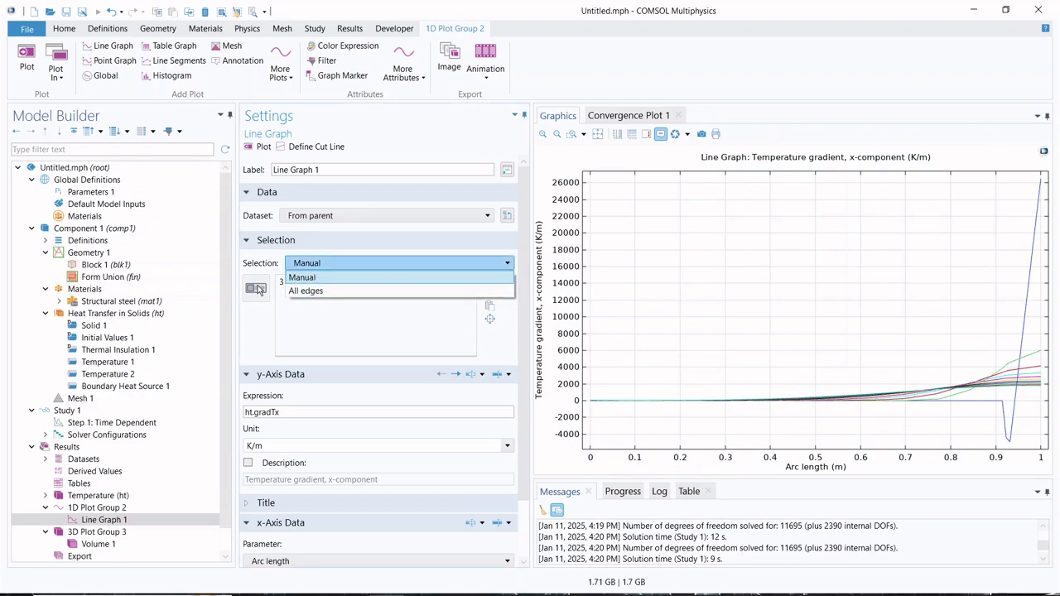
{"action": "left_click", "coordinate": [304, 277]}
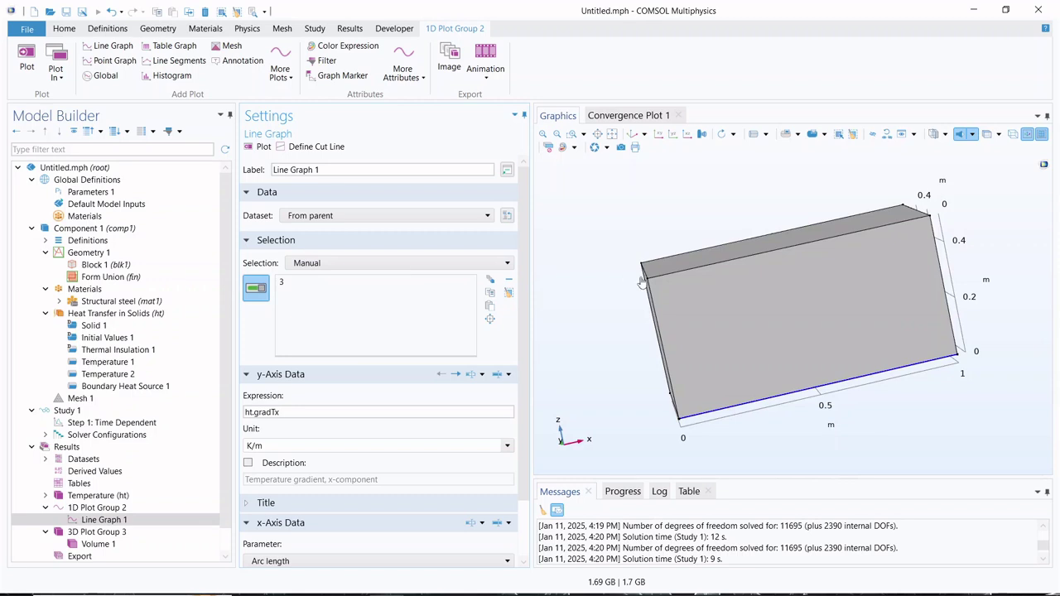
{"action": "left_click", "coordinate": [809, 390]}
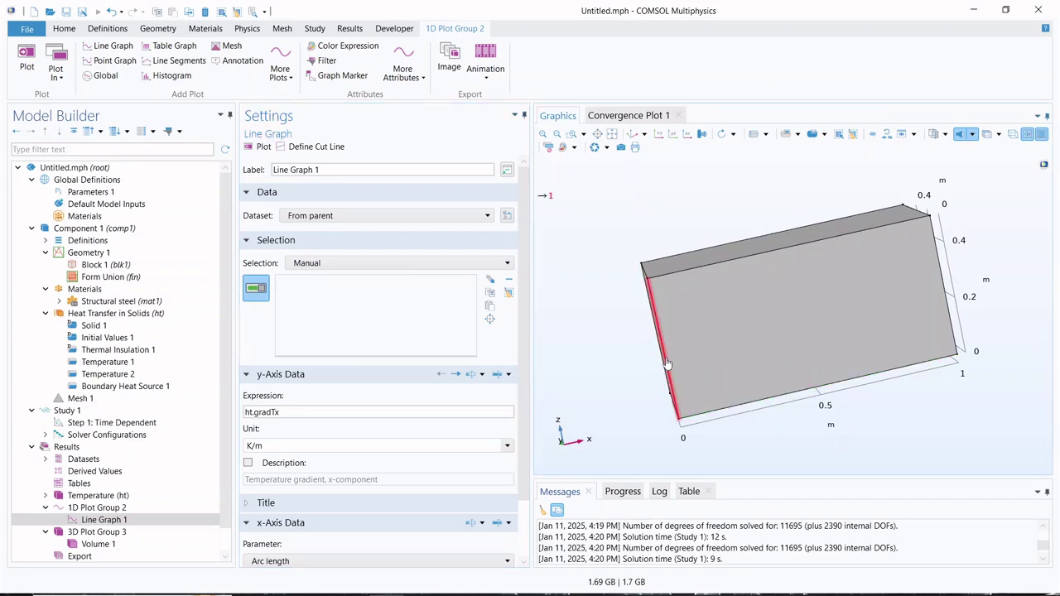
{"action": "left_click", "coordinate": [667, 364]}
{"action": "left_click", "coordinate": [253, 151]}
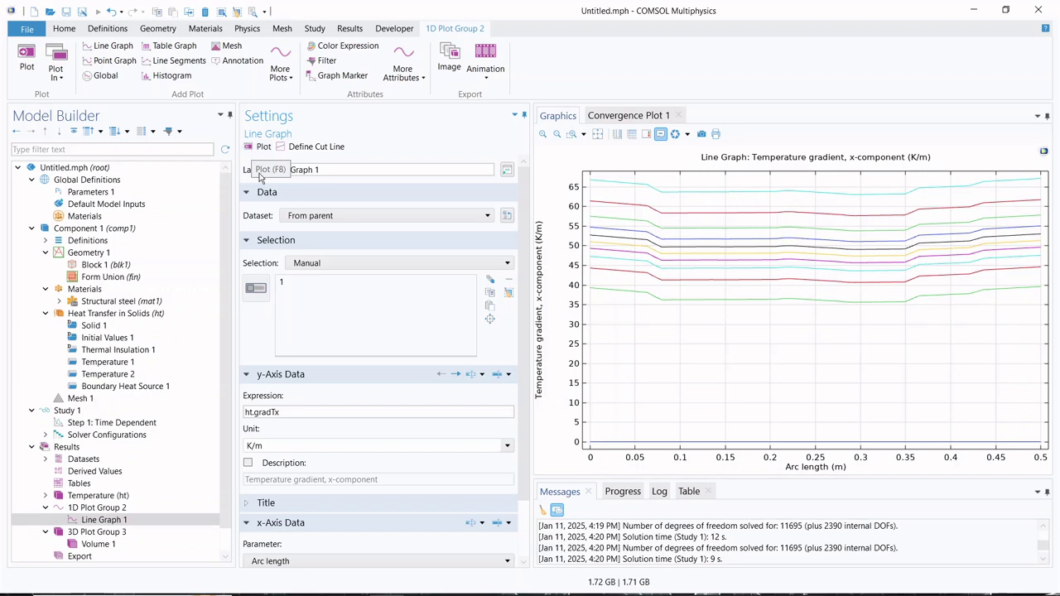
- Replace the line graph's vertical edge with the short top edge at x = 0 and plot the x-component of the temperature gradient along it
{"action": "left_click", "coordinate": [258, 289]}
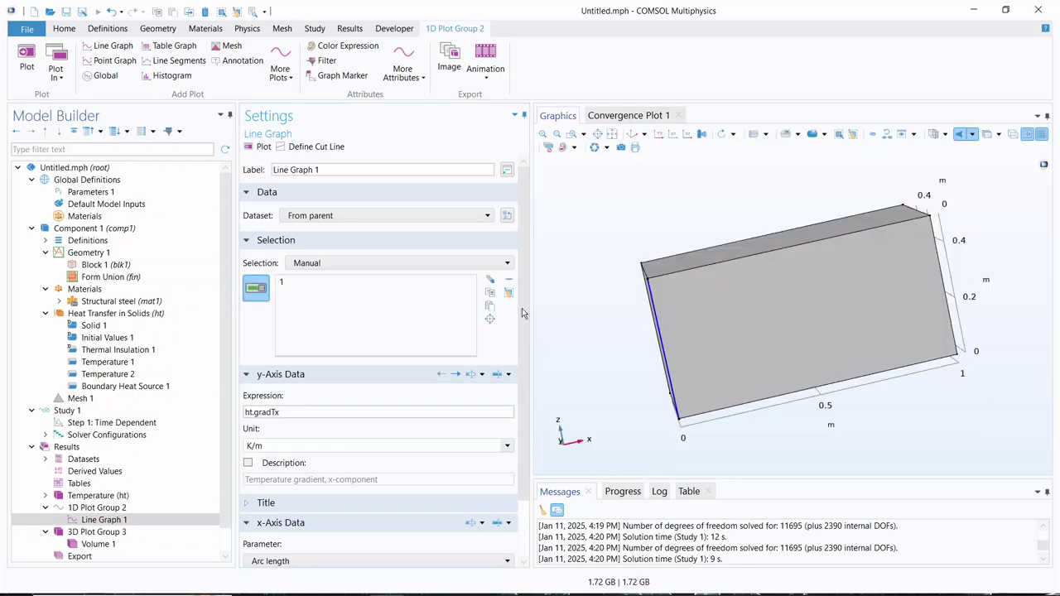
{"action": "left_click", "coordinate": [643, 273]}
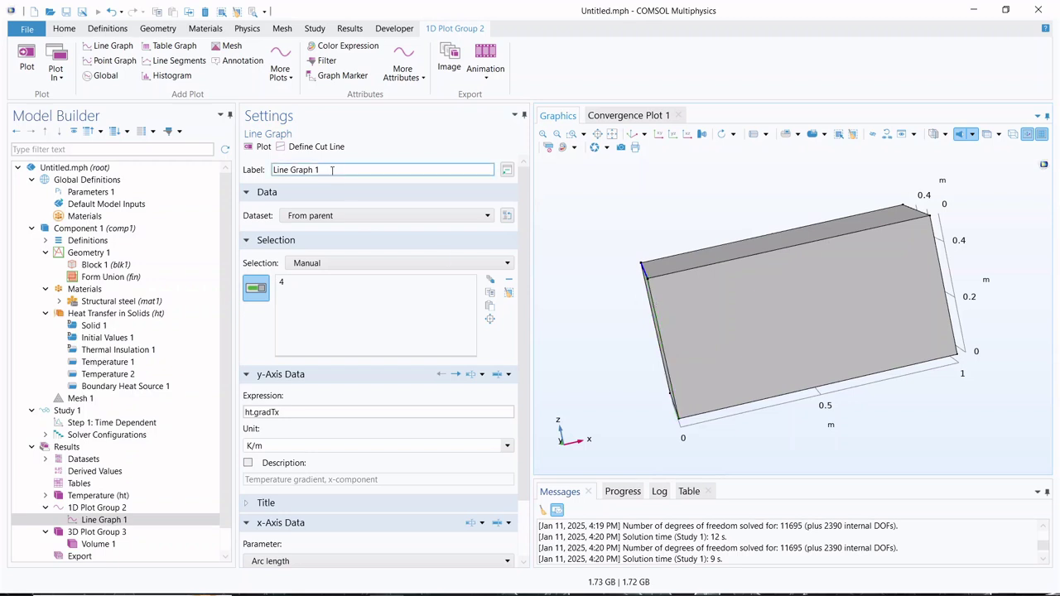
{"action": "left_click_drag", "start_coordinate": [577, 362], "coordinate": [644, 358]}
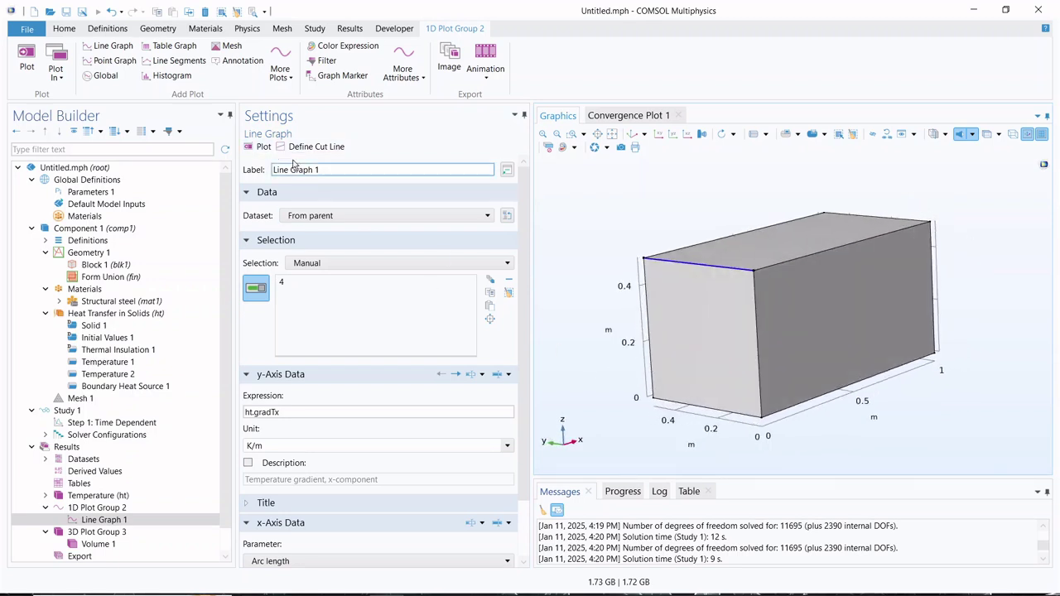
{"action": "left_click", "coordinate": [257, 147]}
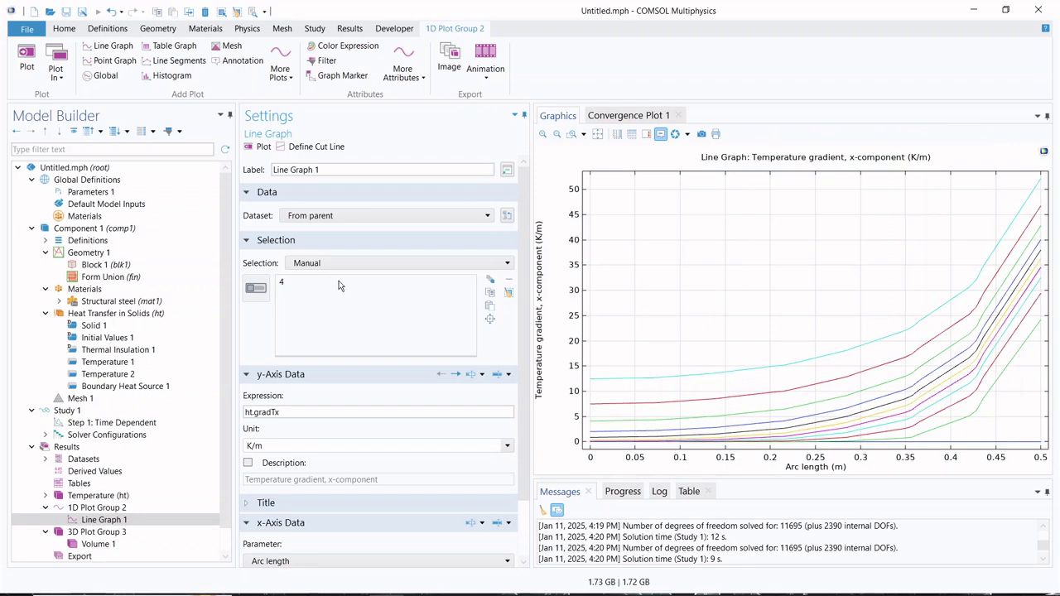
- Replace the line graph's short top edge with the long top edge at y = 0.5 m and plot the gradient's x-component
{"action": "left_click", "coordinate": [256, 288]}
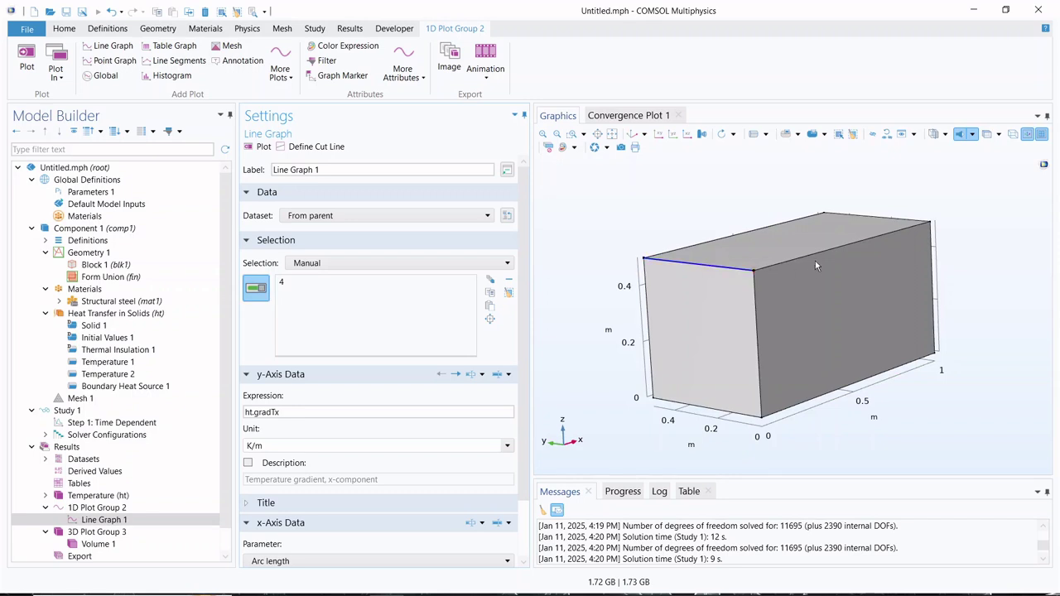
{"action": "left_click", "coordinate": [741, 235]}
{"action": "left_click", "coordinate": [719, 266]}
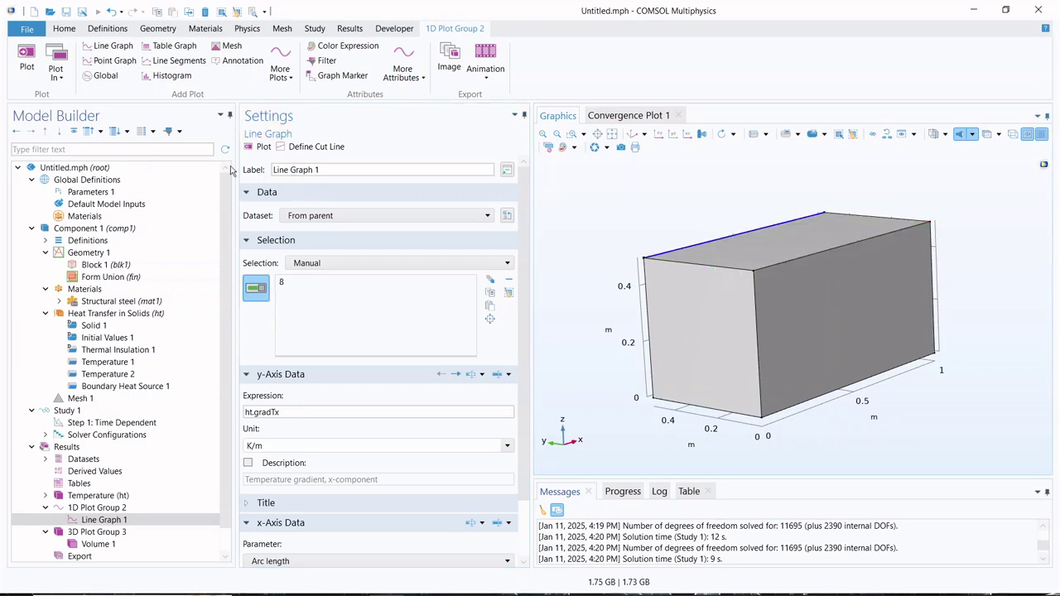
{"action": "left_click", "coordinate": [254, 147]}
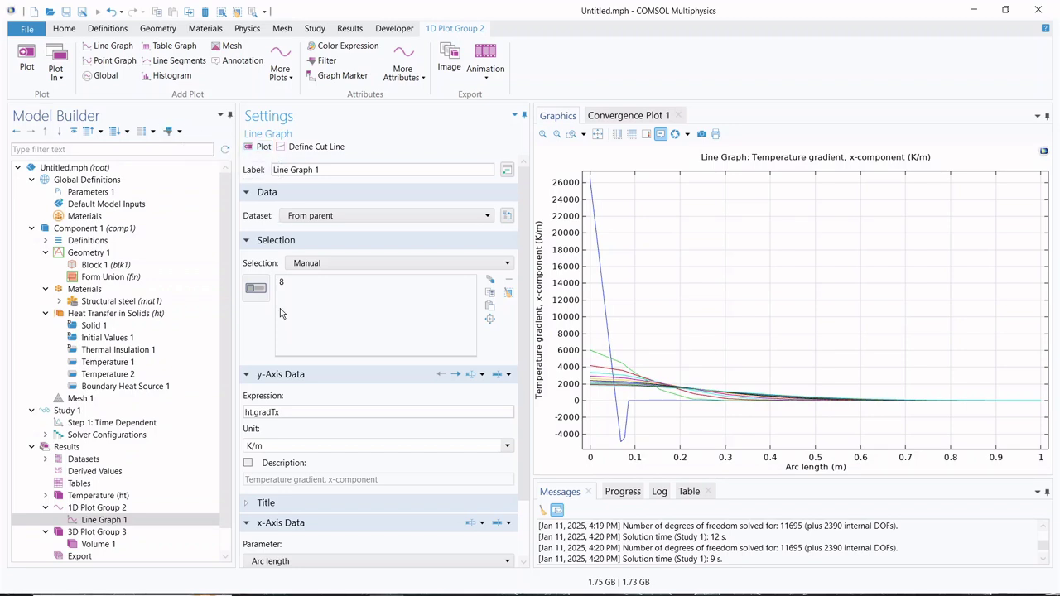
- Set the line graph's y-axis expression to ht.gradTy and plot it
{"action": "left_click", "coordinate": [284, 414]}
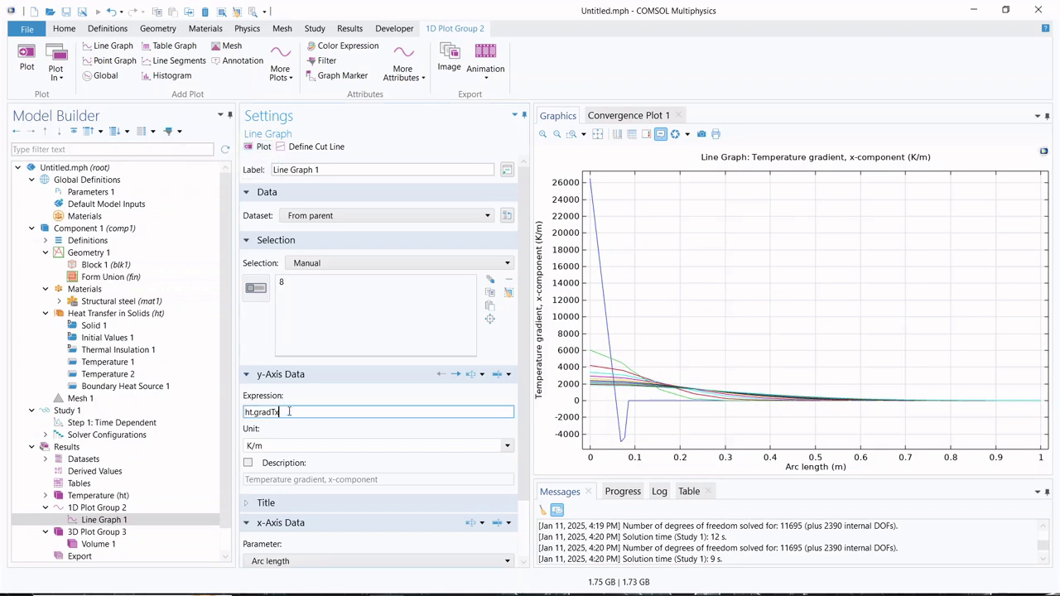
{"action": "key", "text": "BackSpace"}
{"action": "type", "text": "y"}
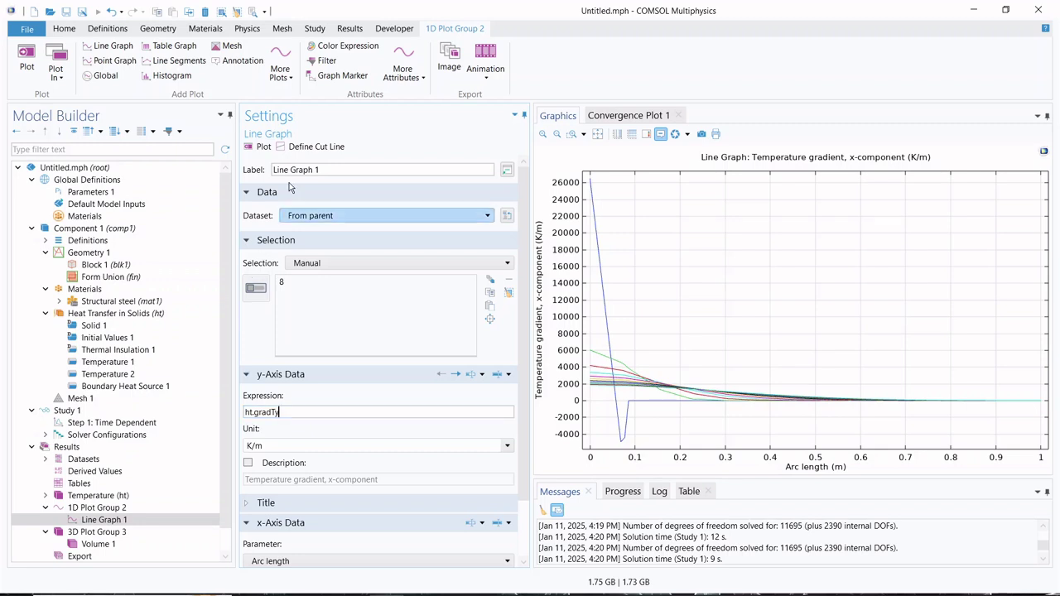
{"action": "left_click", "coordinate": [262, 147]}
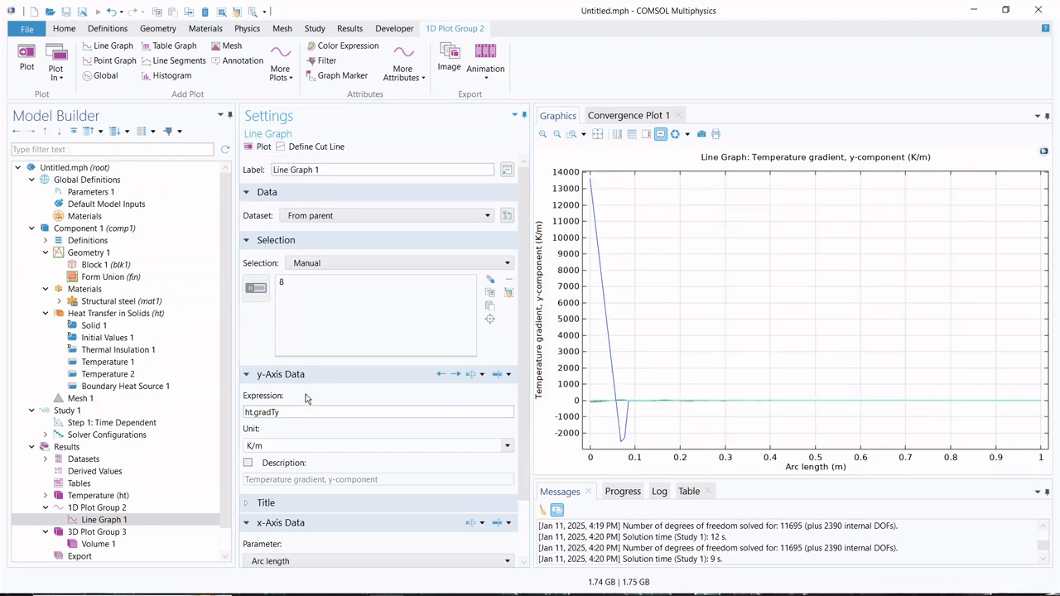
- Return the line graph's y-axis expression to ht.gradTx and replot it
{"action": "left_click", "coordinate": [292, 414]}
{"action": "key", "text": "BackSpace"}
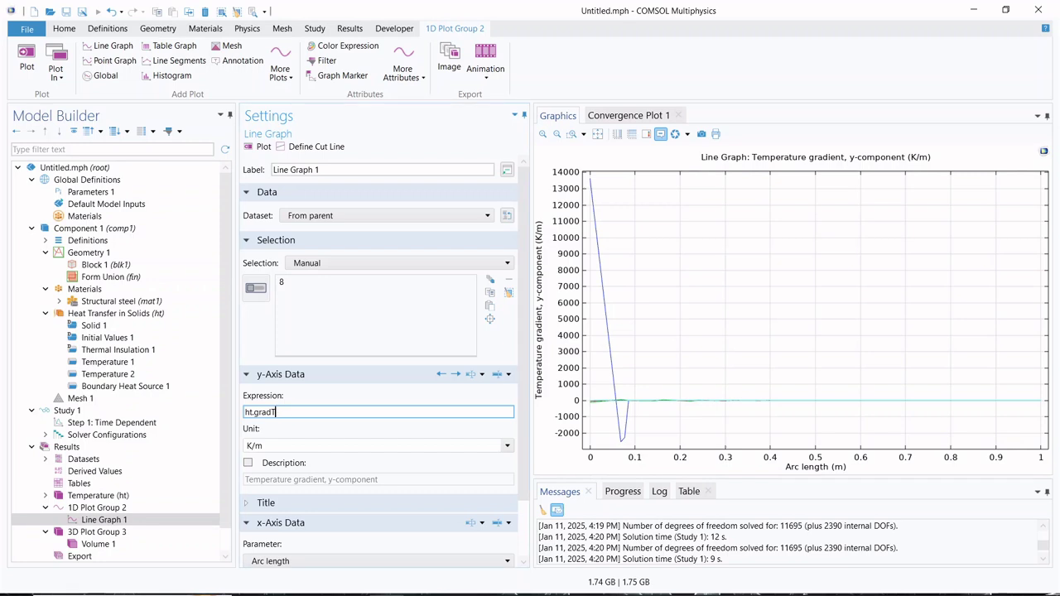
{"action": "left_click", "coordinate": [262, 147]}
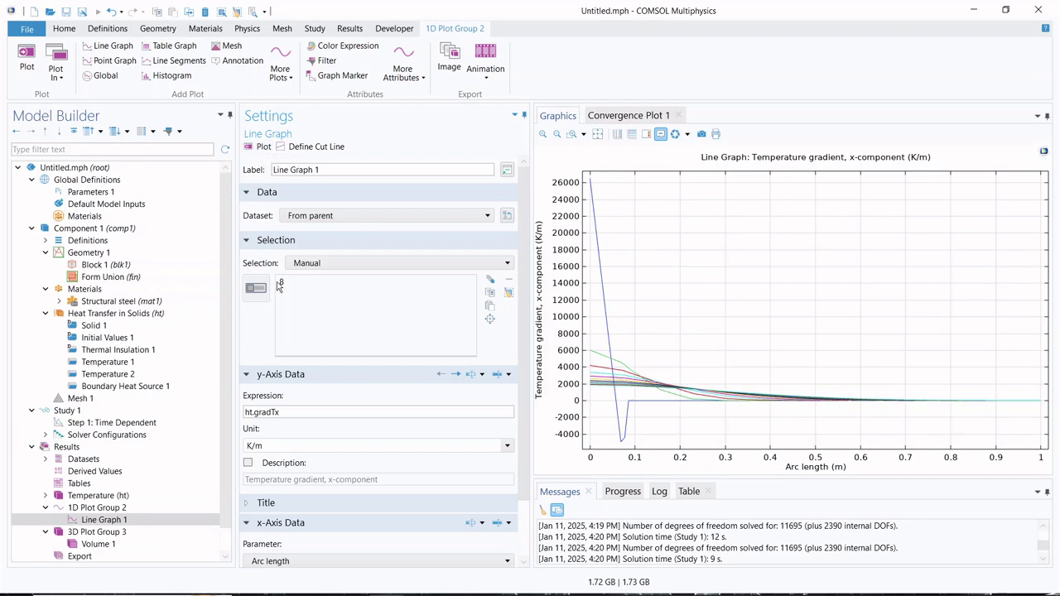
- Replace the line graph's selected edge with the long top edge at y = 0 and plot the x-component of the temperature gradient
{"action": "left_click", "coordinate": [308, 263]}
{"action": "left_click", "coordinate": [258, 291]}
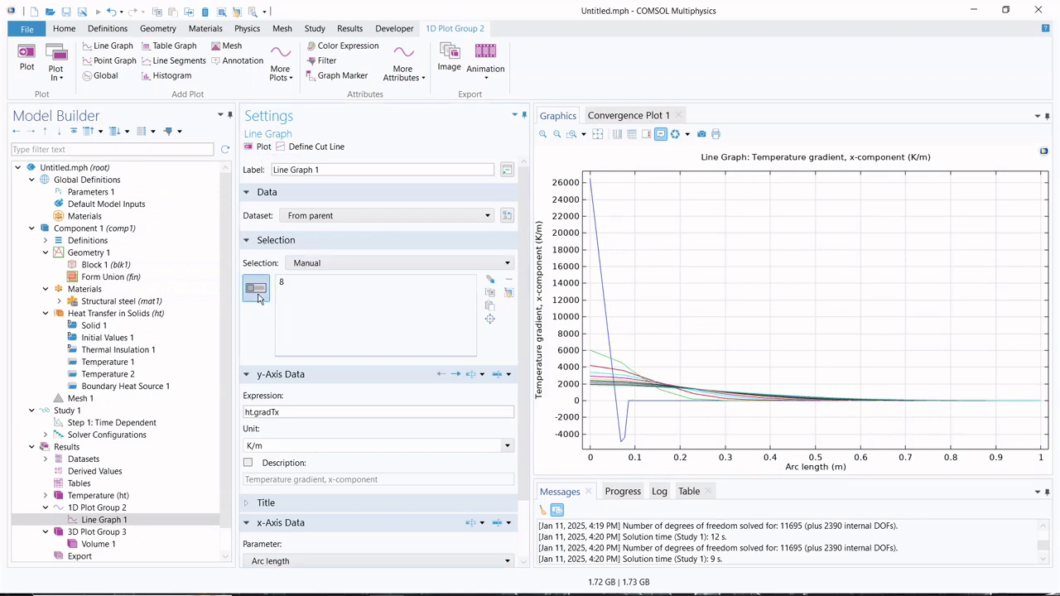
{"action": "left_click", "coordinate": [841, 246]}
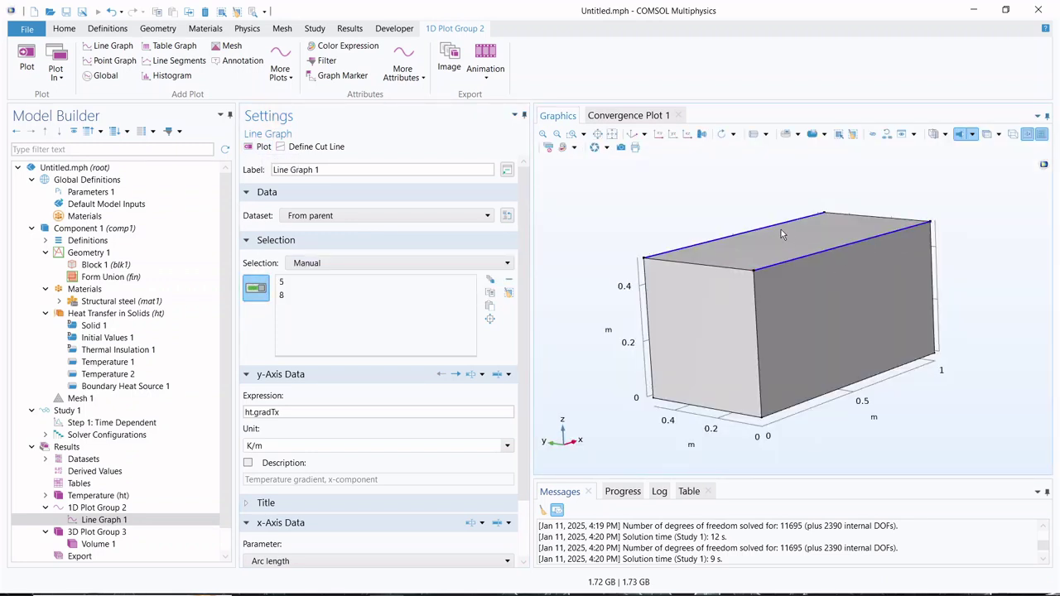
{"action": "left_click", "coordinate": [769, 227]}
{"action": "left_click", "coordinate": [257, 147]}
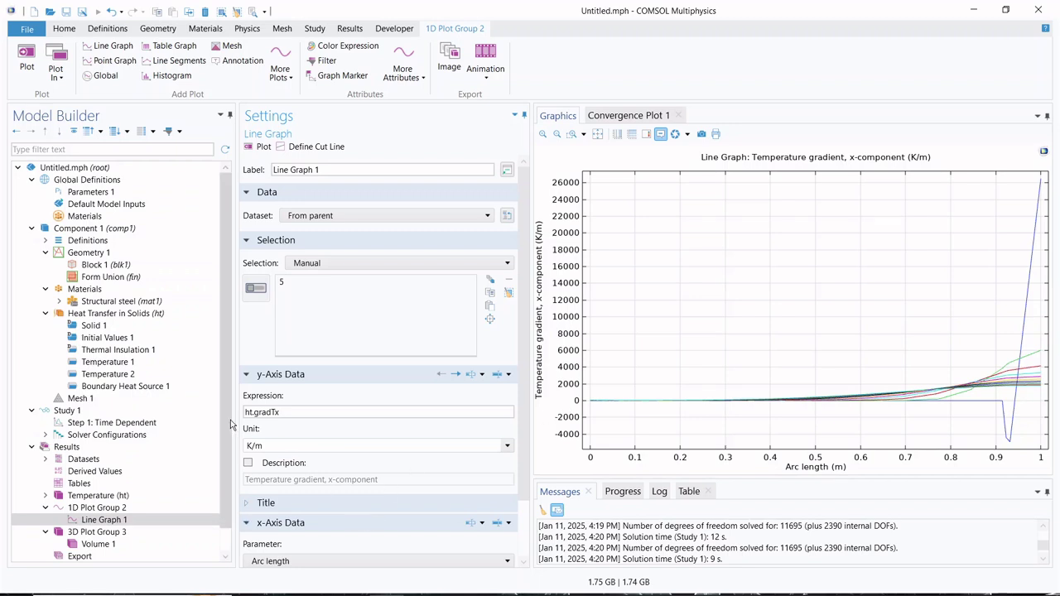
- Add a new 1D plot group to the results and create a line graph in it
{"action": "scroll", "coordinate": [223, 458], "scroll_direction": "down", "scroll_amount": 1}
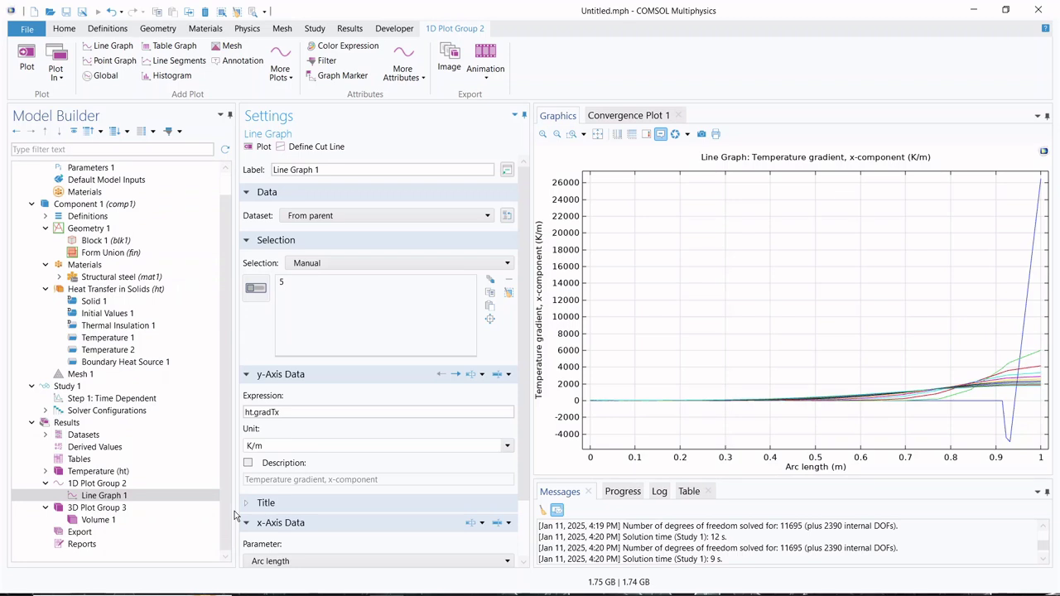
{"action": "left_click", "coordinate": [66, 32]}
{"action": "left_click", "coordinate": [861, 53]}
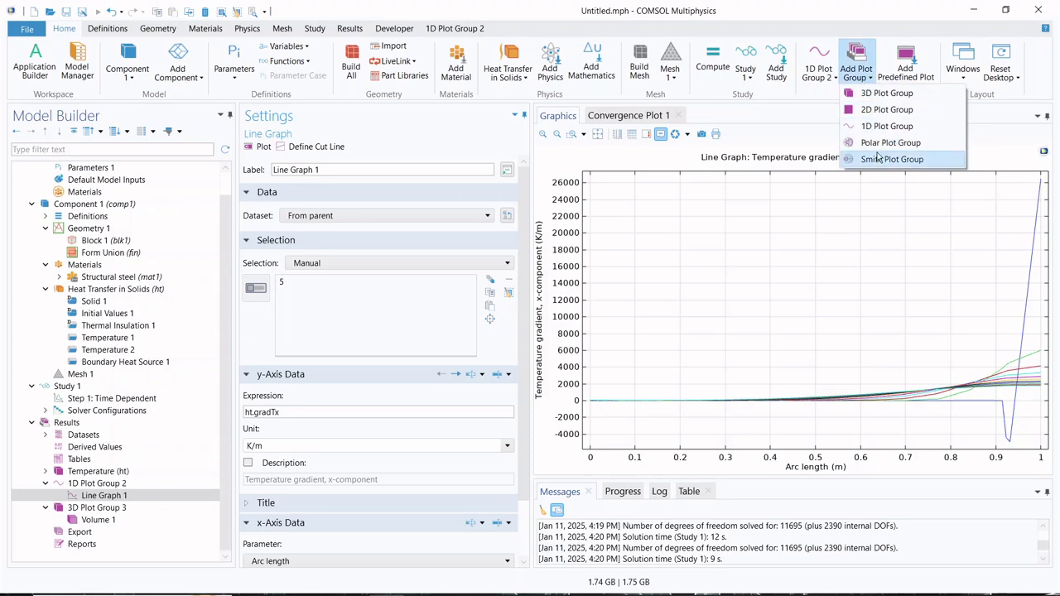
{"action": "left_click", "coordinate": [884, 126]}
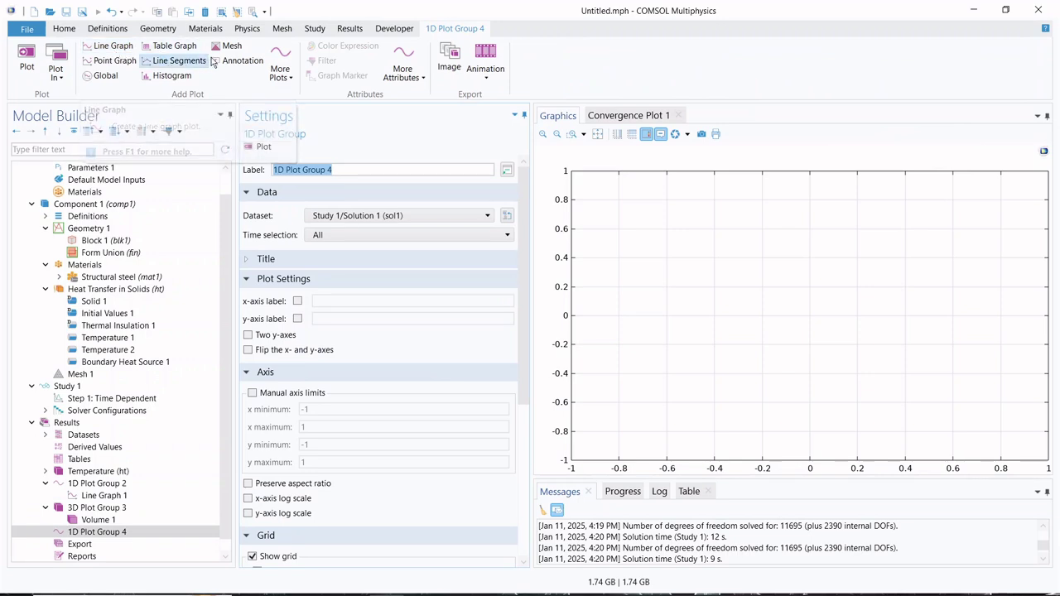
{"action": "left_click", "coordinate": [107, 47]}
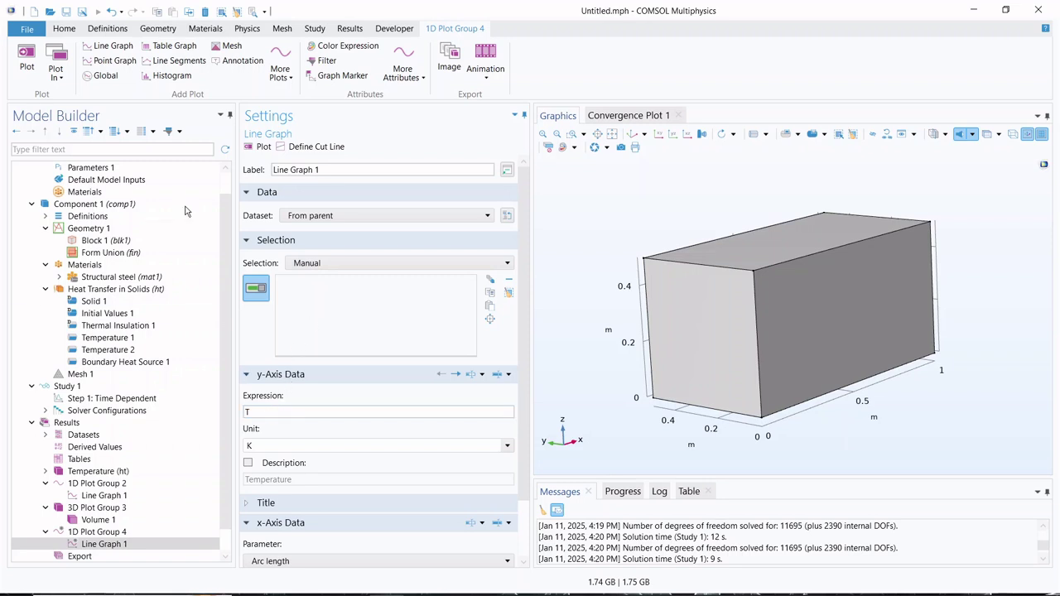
- Select the block's long top edge at y = 0 for the new line graph and plot the temperature T along it
{"action": "left_click", "coordinate": [259, 147]}
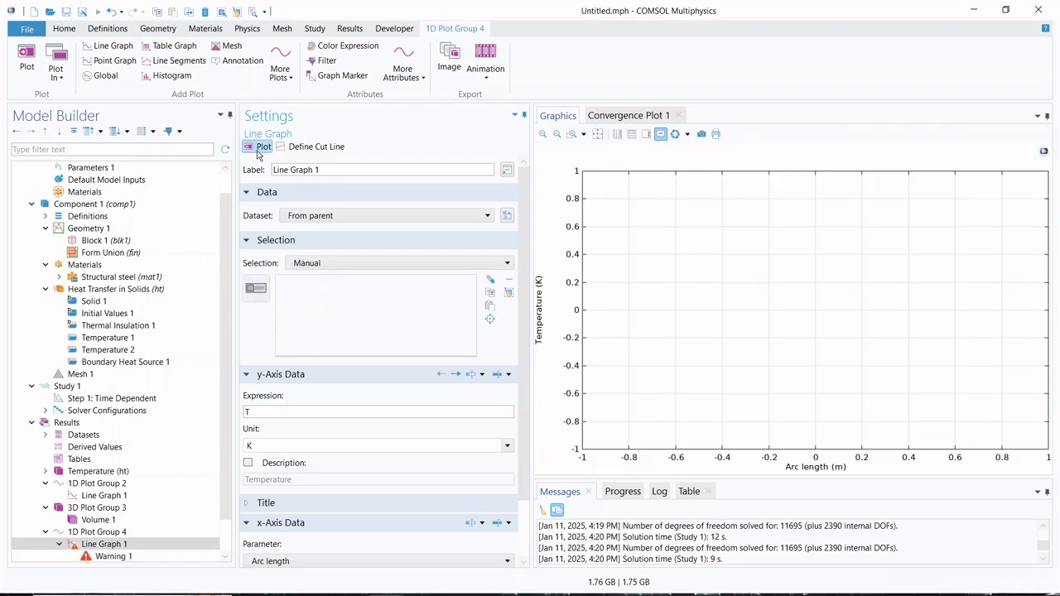
{"action": "left_click", "coordinate": [262, 289]}
{"action": "left_click", "coordinate": [789, 259]}
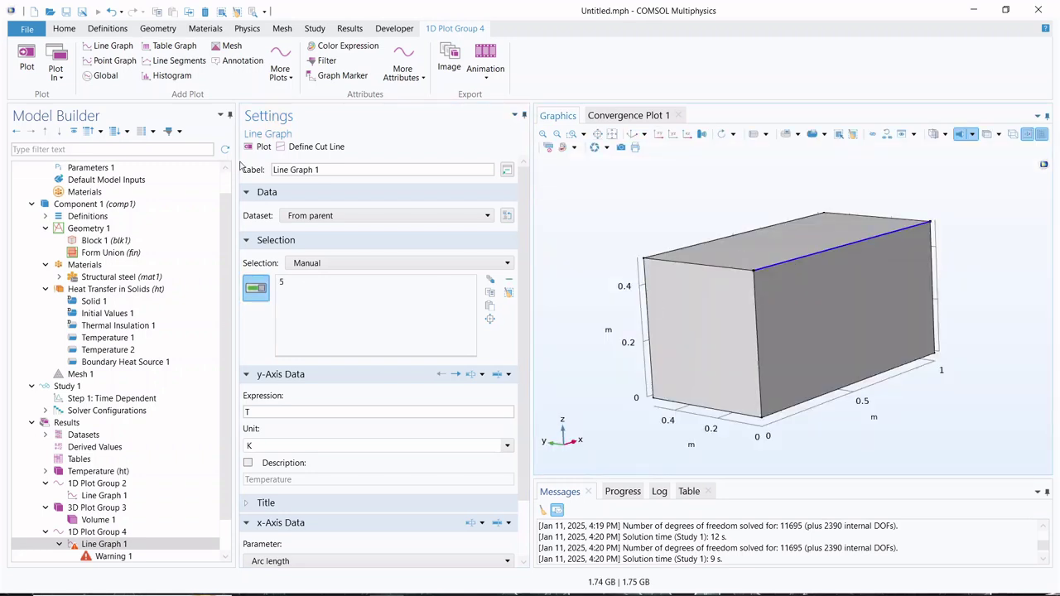
{"action": "left_click", "coordinate": [261, 148]}
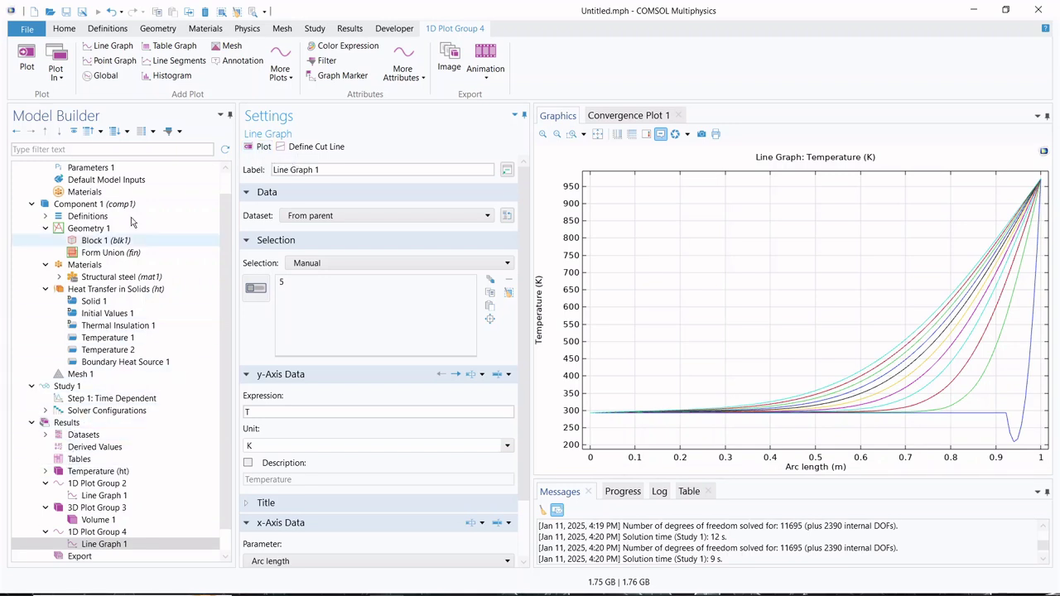
- Add a histogram to the temperature line graph's plot group and try to plot it with the expression hd.gradTx
{"action": "left_click", "coordinate": [165, 76]}
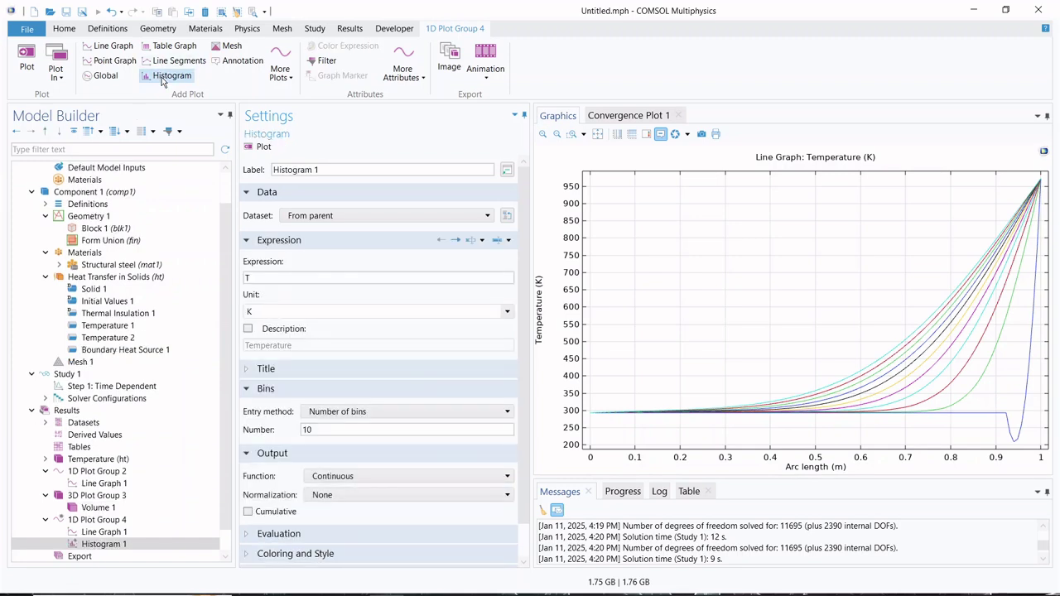
{"action": "left_click", "coordinate": [261, 149]}
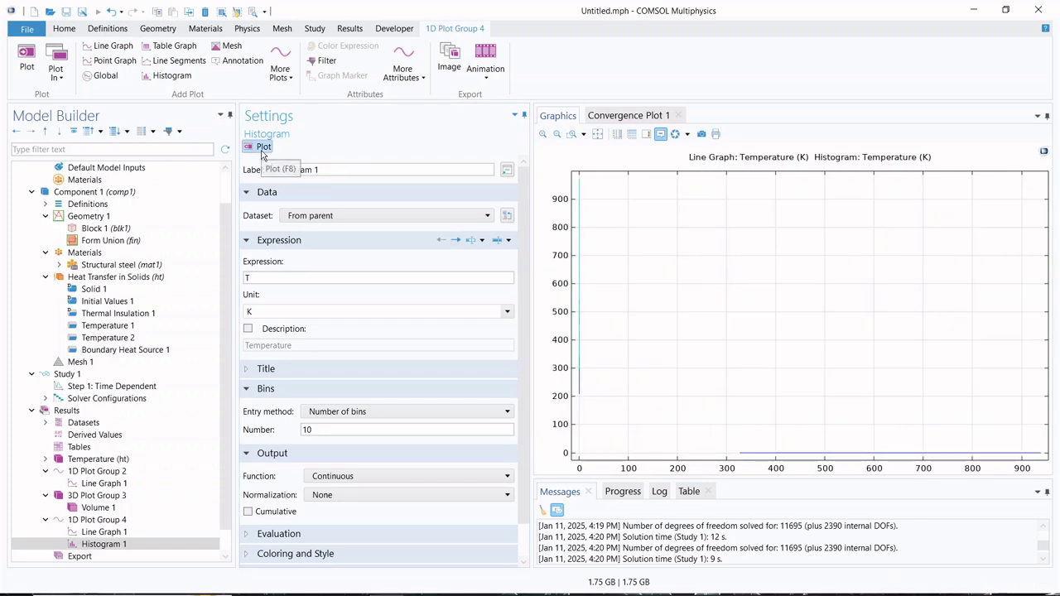
{"action": "left_click", "coordinate": [271, 278]}
{"action": "double_click", "coordinate": [270, 278]}
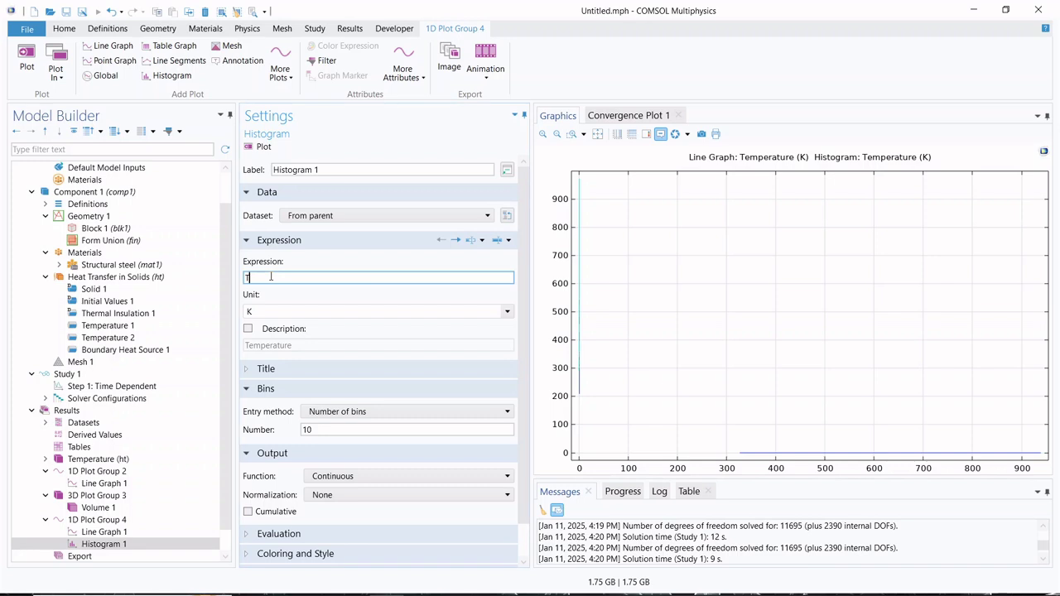
{"action": "type", "text": "hd.gradTx"}
{"action": "left_click", "coordinate": [262, 147]}
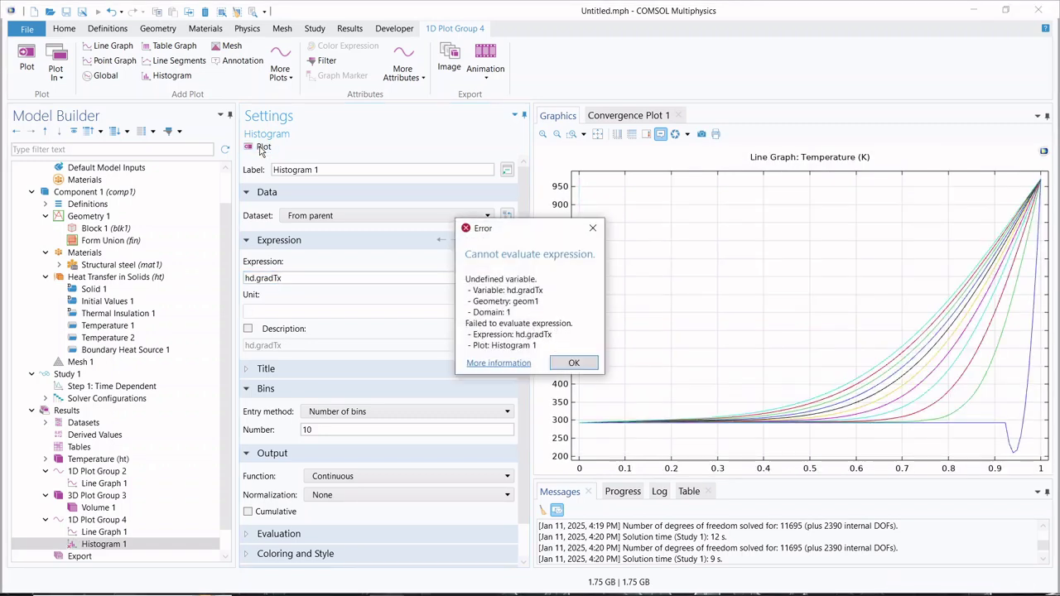
{"action": "left_click", "coordinate": [573, 365]}
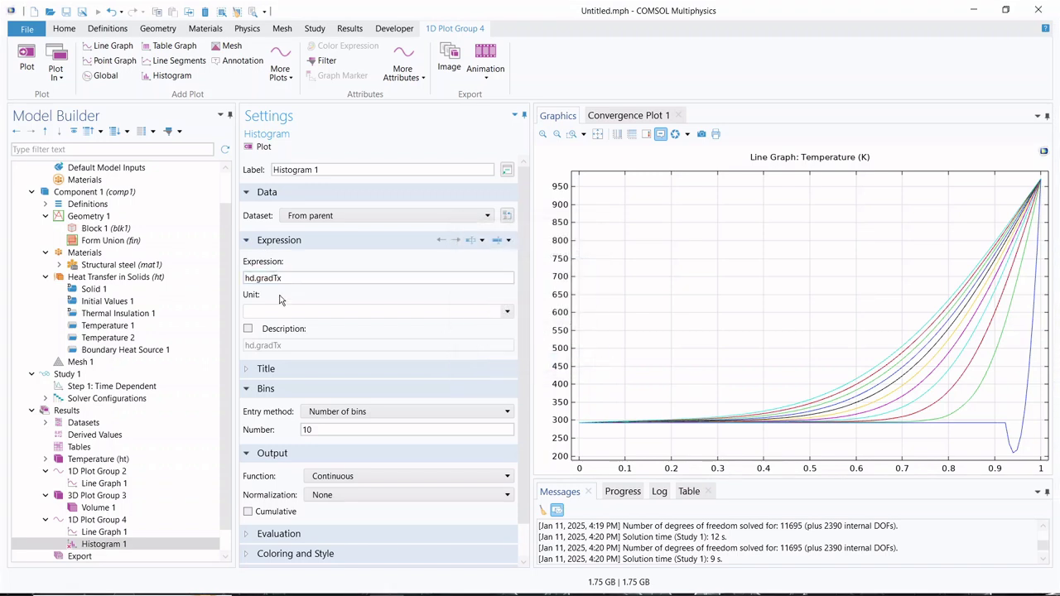
- Correct the histogram's expression to ht.gradTx and plot it
{"action": "left_click", "coordinate": [253, 278]}
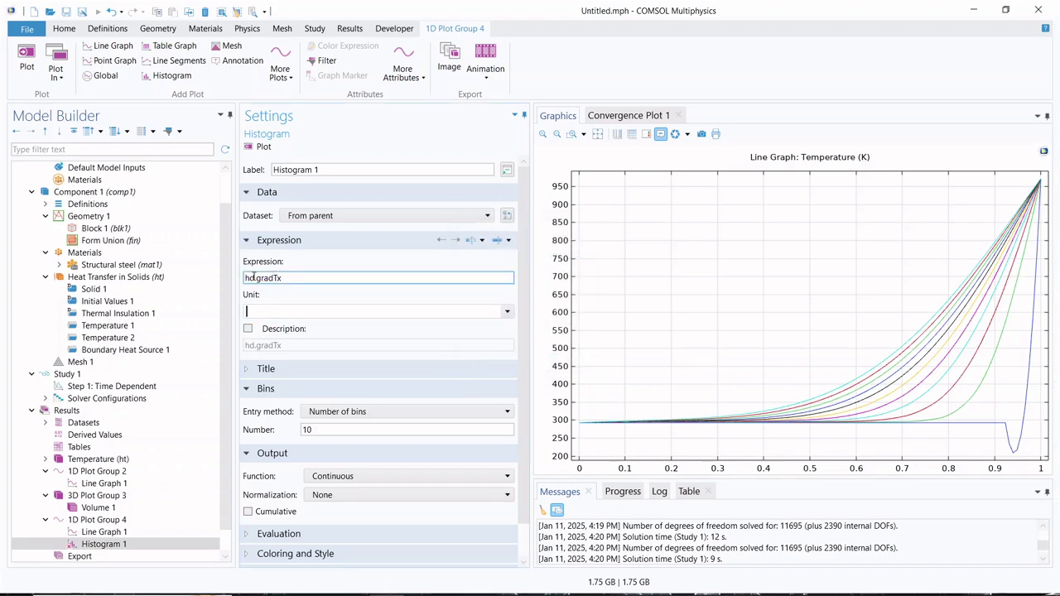
{"action": "key", "text": "Delete"}
{"action": "type", "text": "t"}
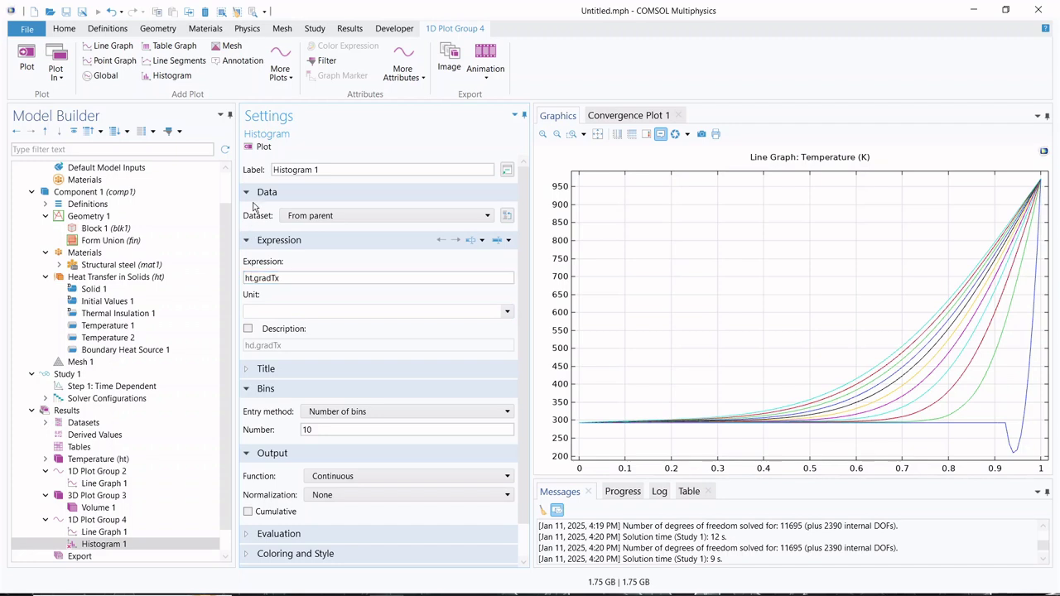
{"action": "left_click", "coordinate": [261, 147]}
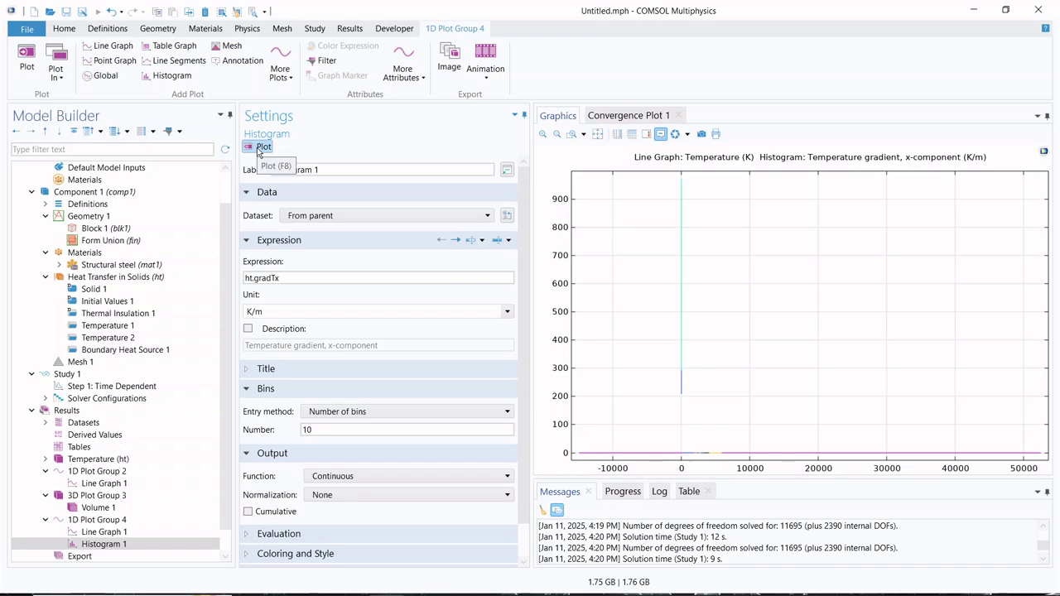
- Set the histogram's dataset to Study 1/Solution 1 with manual solution parameters and replot it
{"action": "left_click", "coordinate": [322, 218]}
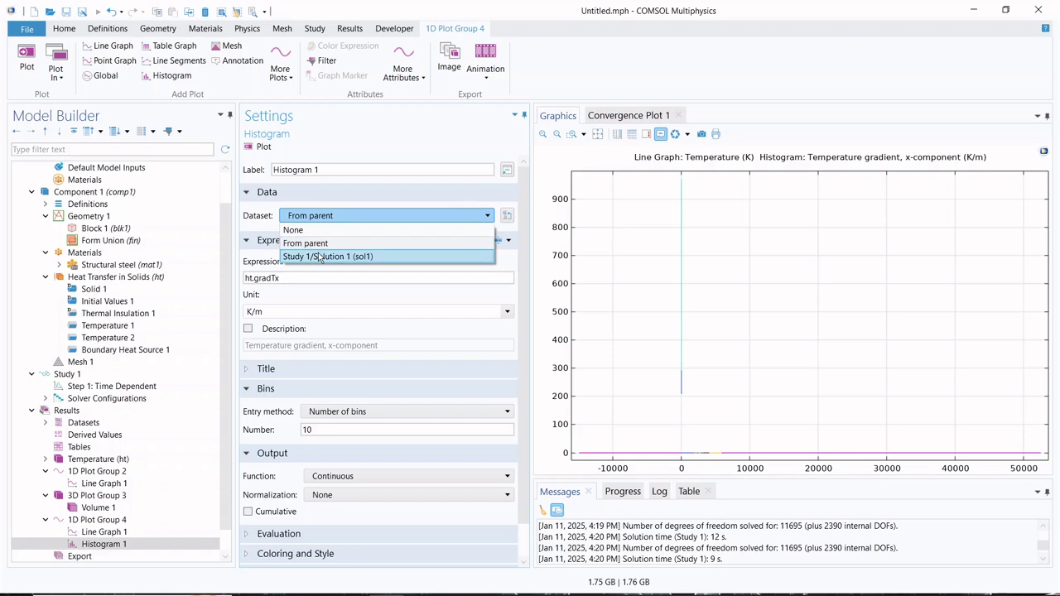
{"action": "left_click", "coordinate": [320, 256]}
{"action": "left_click", "coordinate": [364, 235]}
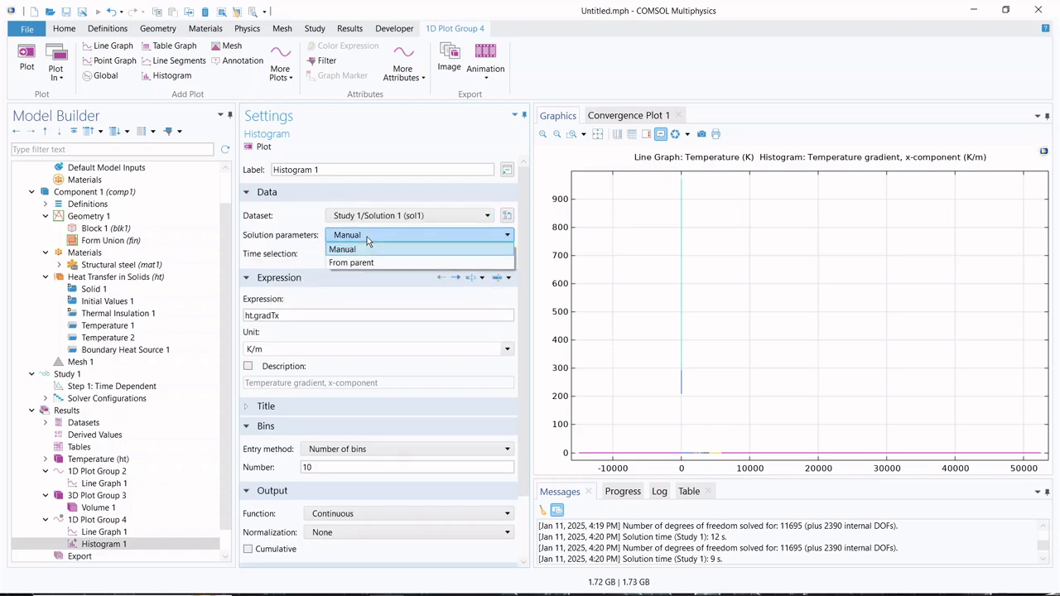
{"action": "left_click", "coordinate": [367, 243]}
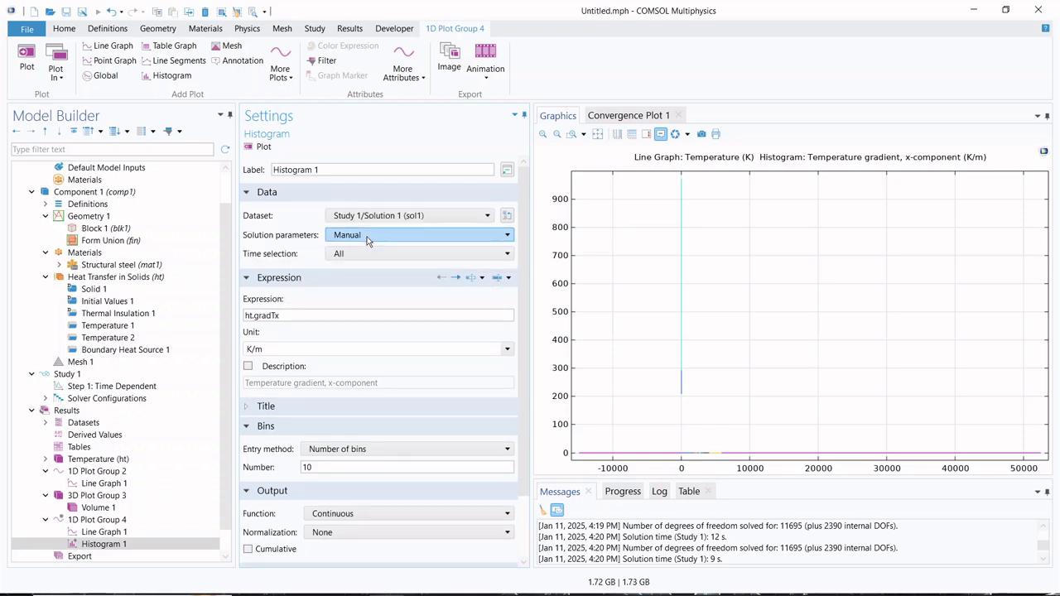
{"action": "left_click", "coordinate": [260, 150]}
- Open the temperature line graph in the histogram's plot group and replot it
{"action": "left_click", "coordinate": [87, 532]}
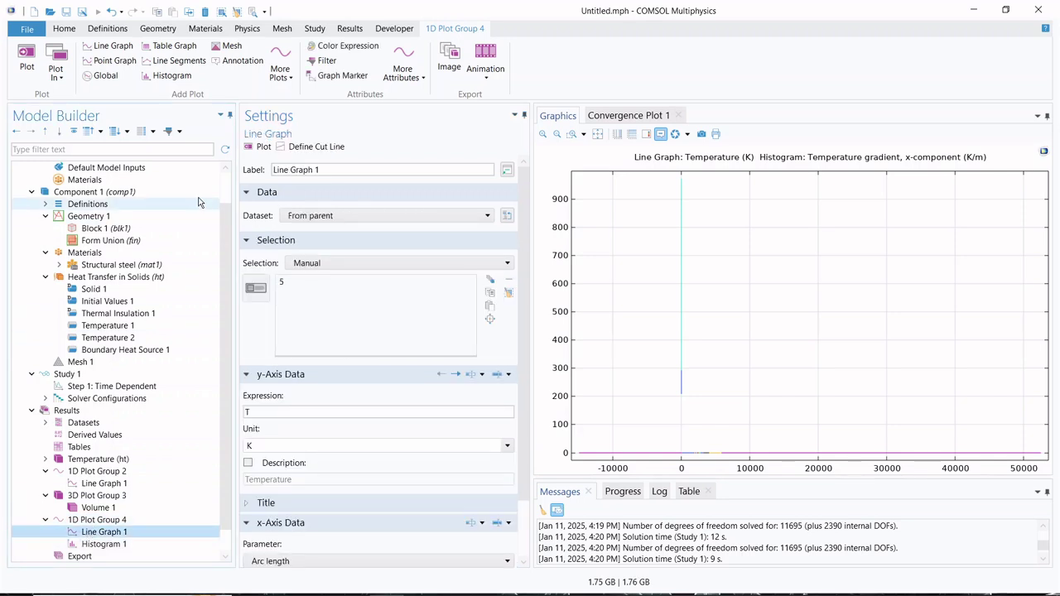
{"action": "left_click", "coordinate": [258, 151]}
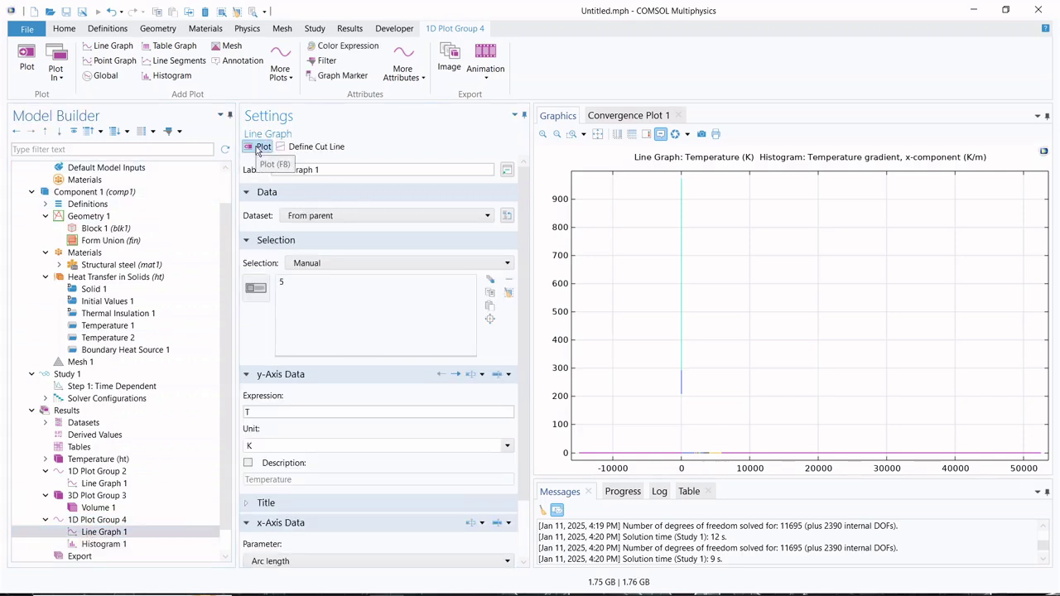
- Replot the temperature line graph and delete the histogram from 1D Plot Group 4
{"action": "left_click", "coordinate": [258, 149]}
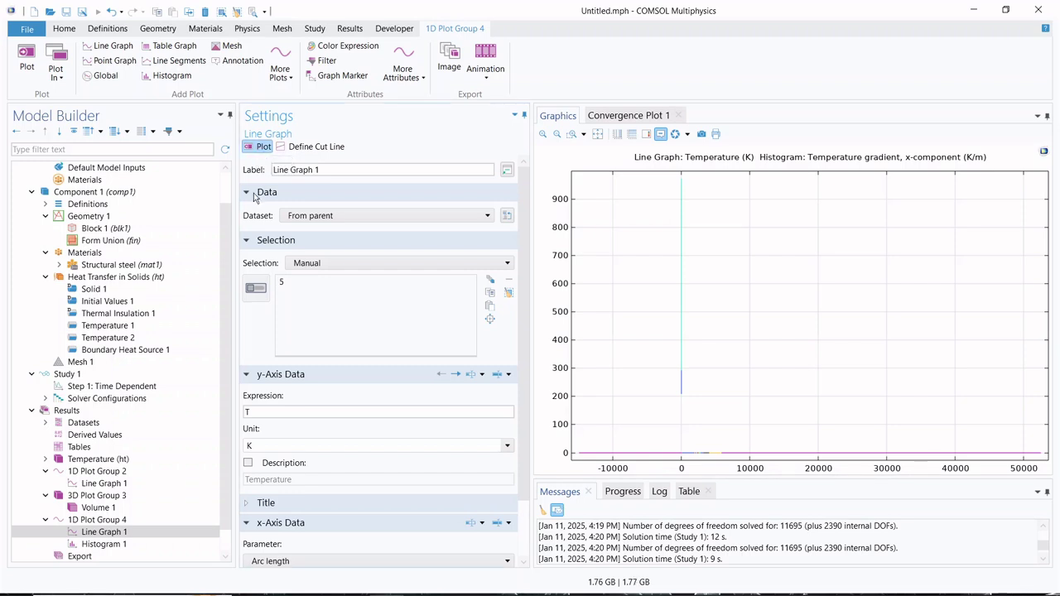
{"action": "left_click", "coordinate": [116, 546]}
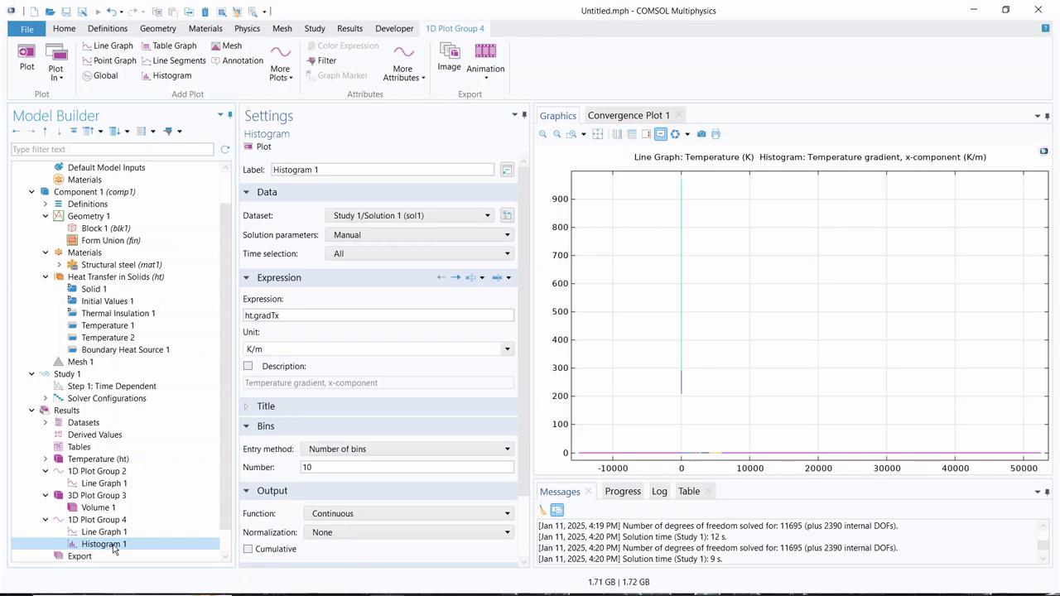
{"action": "right_click", "coordinate": [114, 548]}
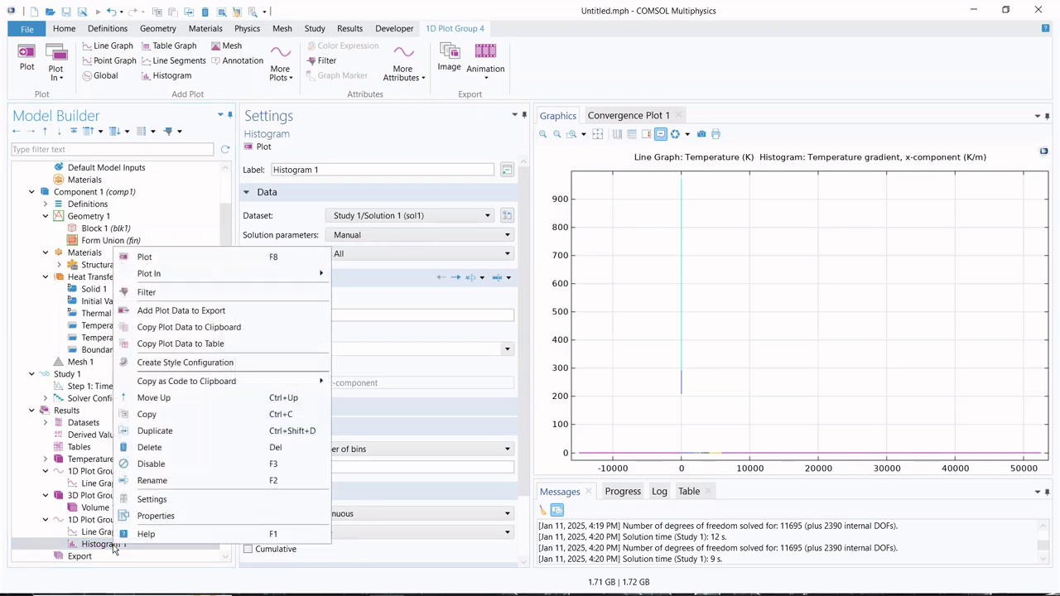
{"action": "left_click", "coordinate": [148, 452]}
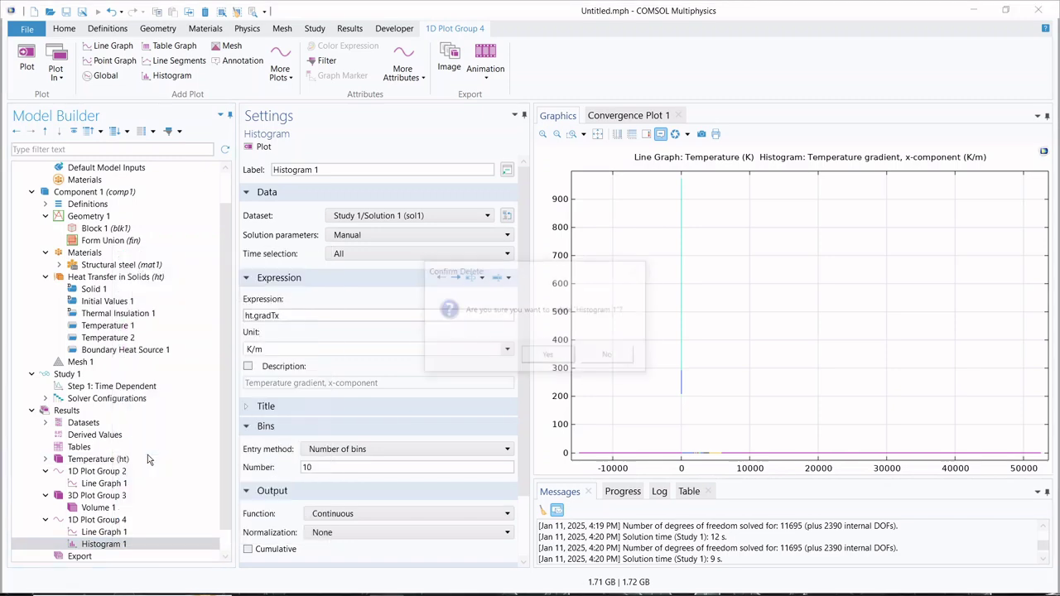
{"action": "left_click", "coordinate": [537, 356]}
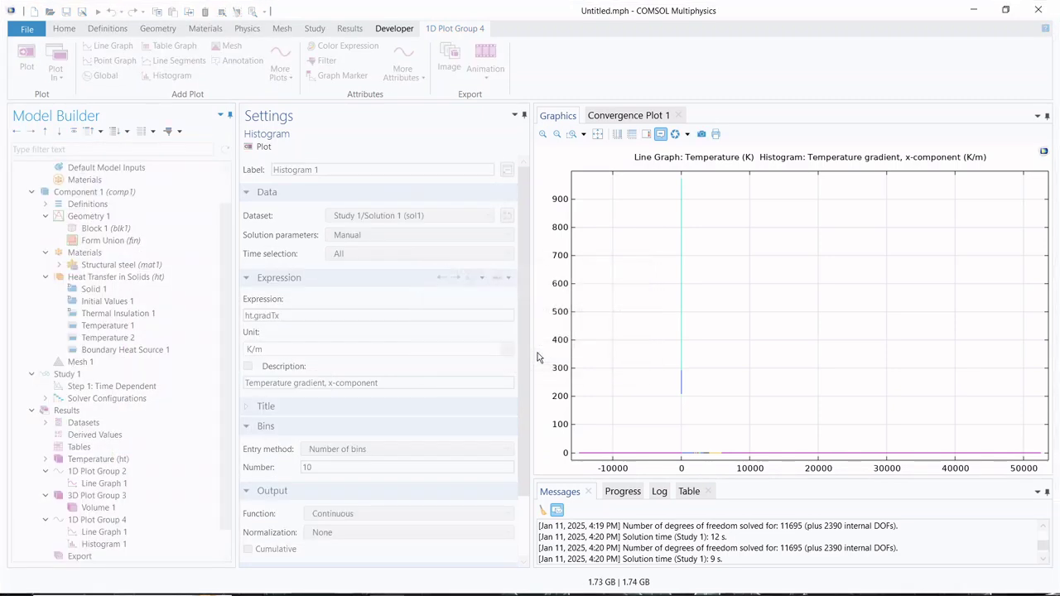
- Add a contour plot with expression T to the Temperature (ht) plot group and plot it
{"action": "left_click", "coordinate": [99, 508]}
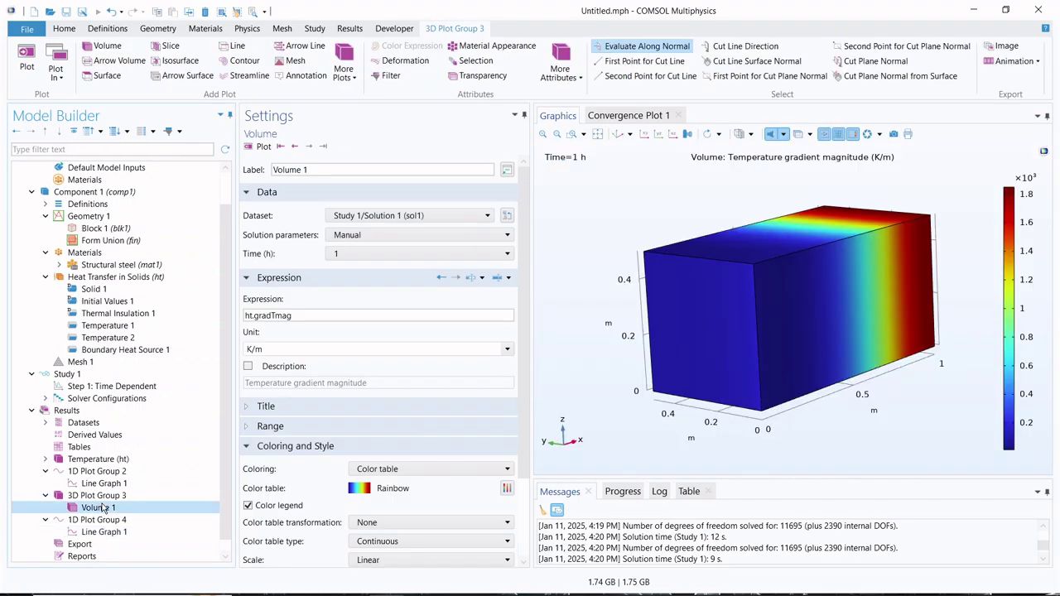
{"action": "left_click", "coordinate": [102, 486]}
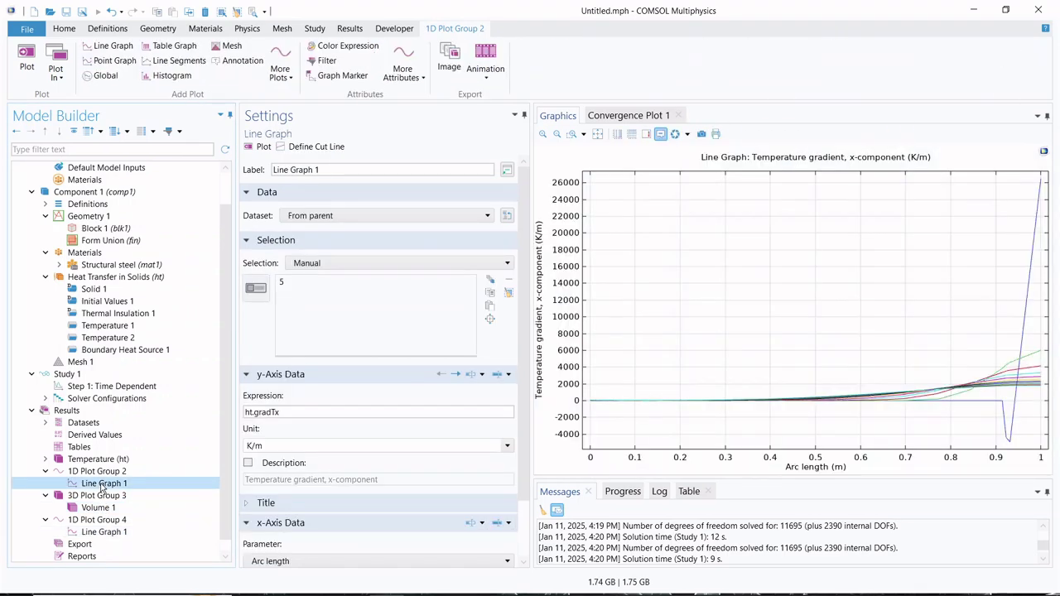
{"action": "left_click", "coordinate": [88, 461]}
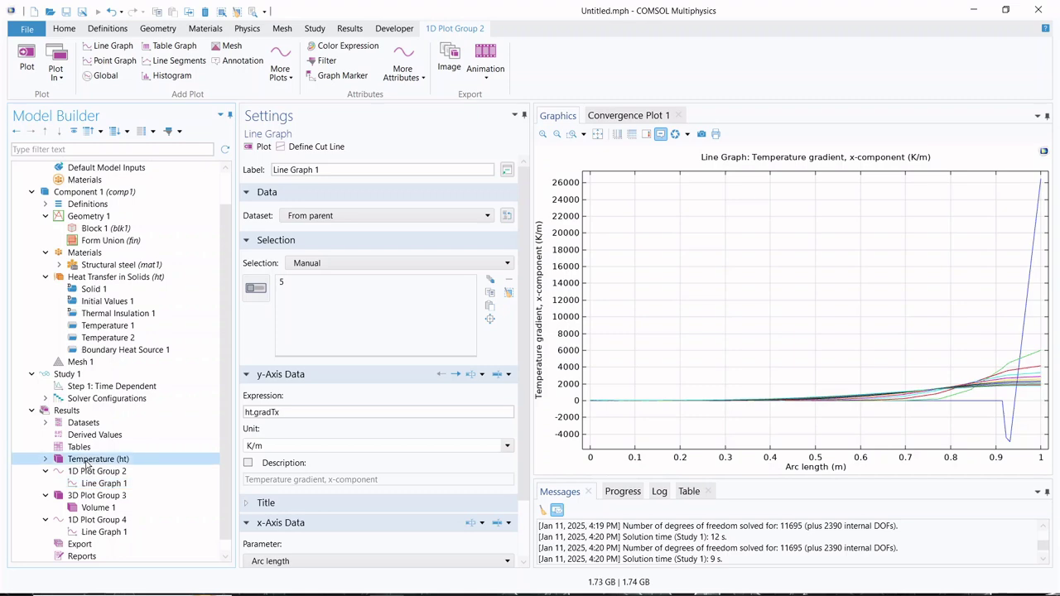
{"action": "left_click", "coordinate": [46, 460]}
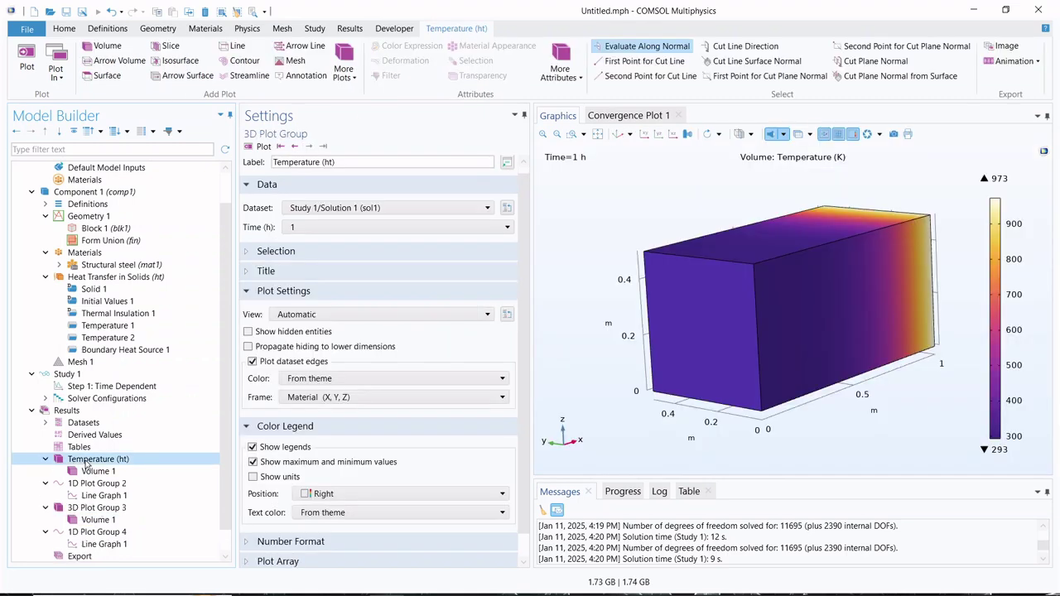
{"action": "right_click", "coordinate": [87, 465]}
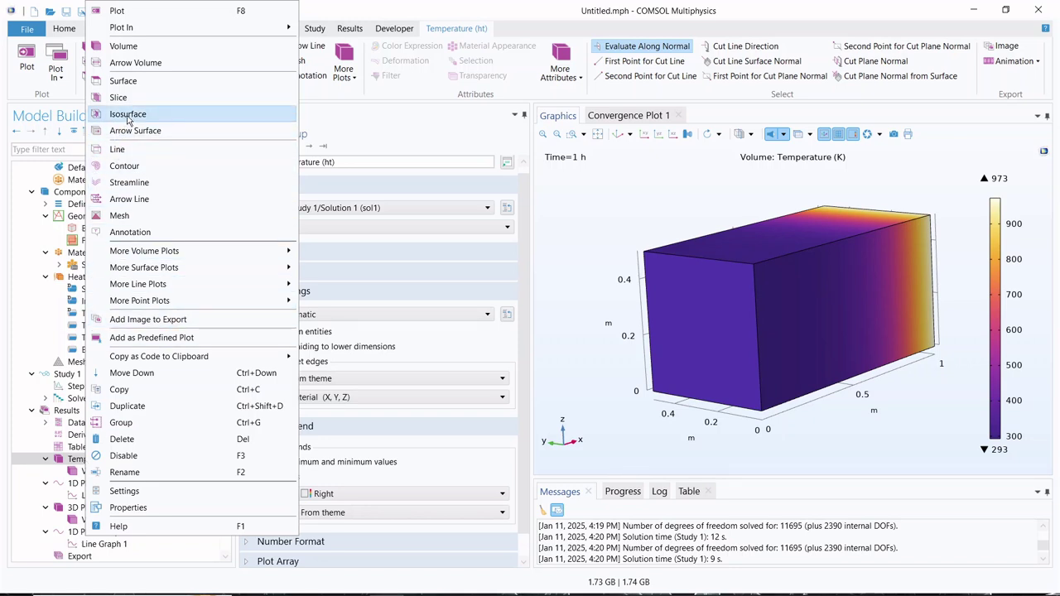
{"action": "left_click", "coordinate": [133, 169]}
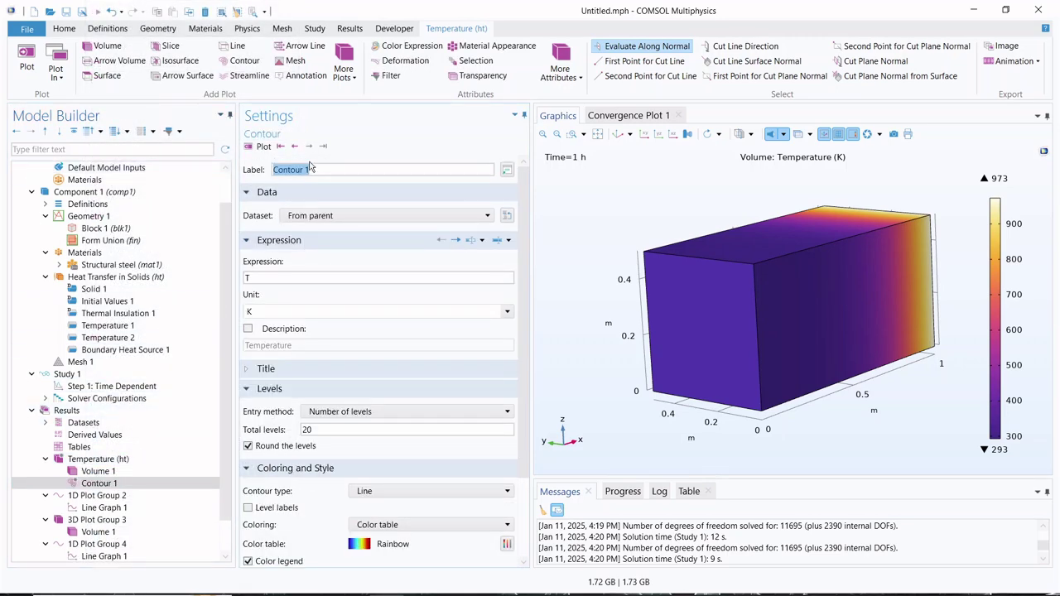
{"action": "left_click", "coordinate": [261, 149]}
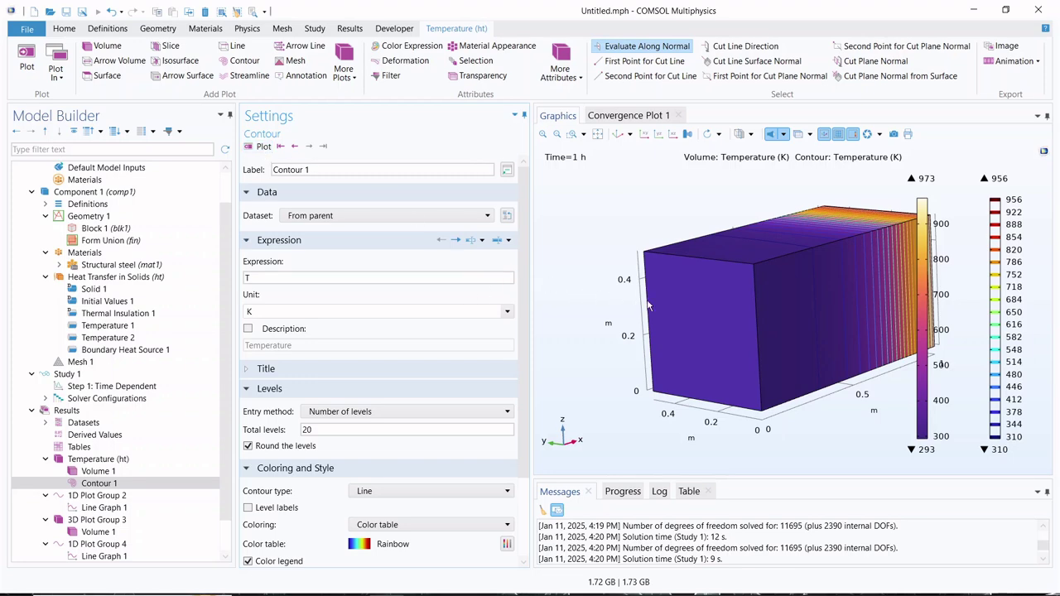
- Delete the volume plot from the Temperature (ht) plot group
{"action": "left_click", "coordinate": [104, 473]}
{"action": "right_click", "coordinate": [105, 474]}
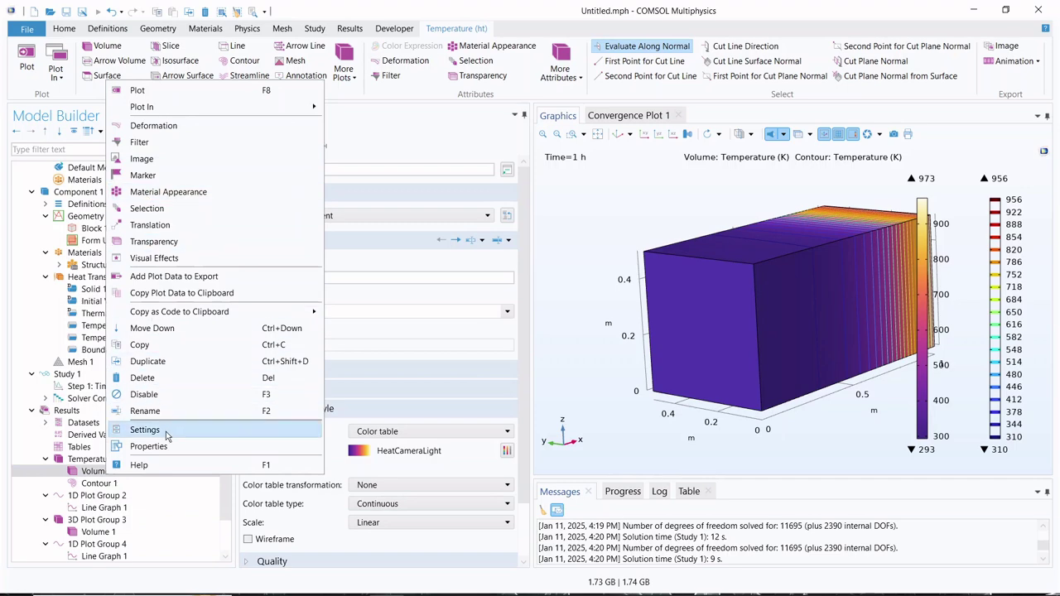
{"action": "left_click", "coordinate": [142, 377]}
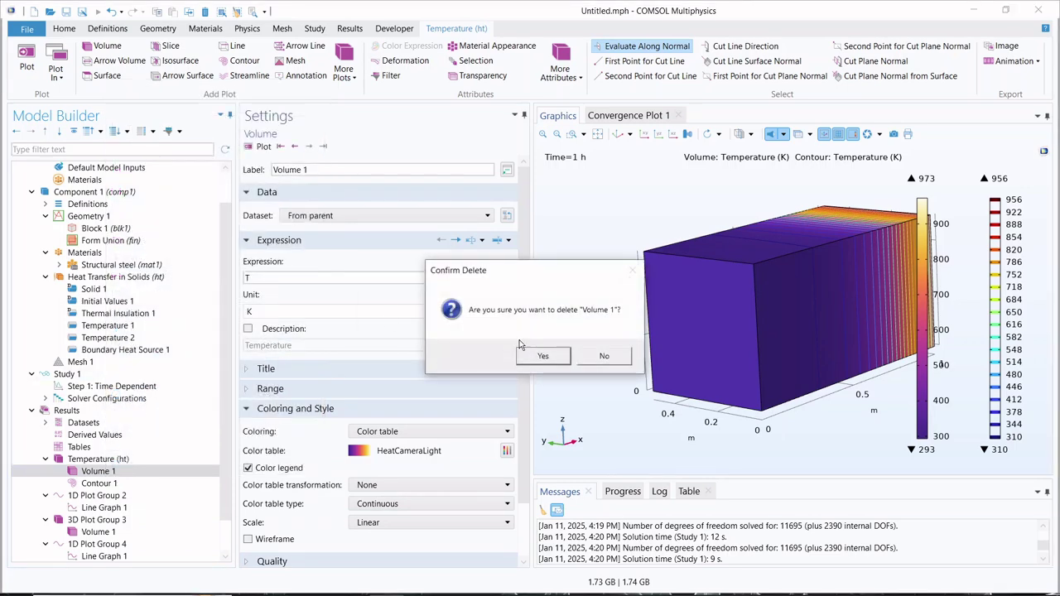
{"action": "left_click", "coordinate": [543, 356]}
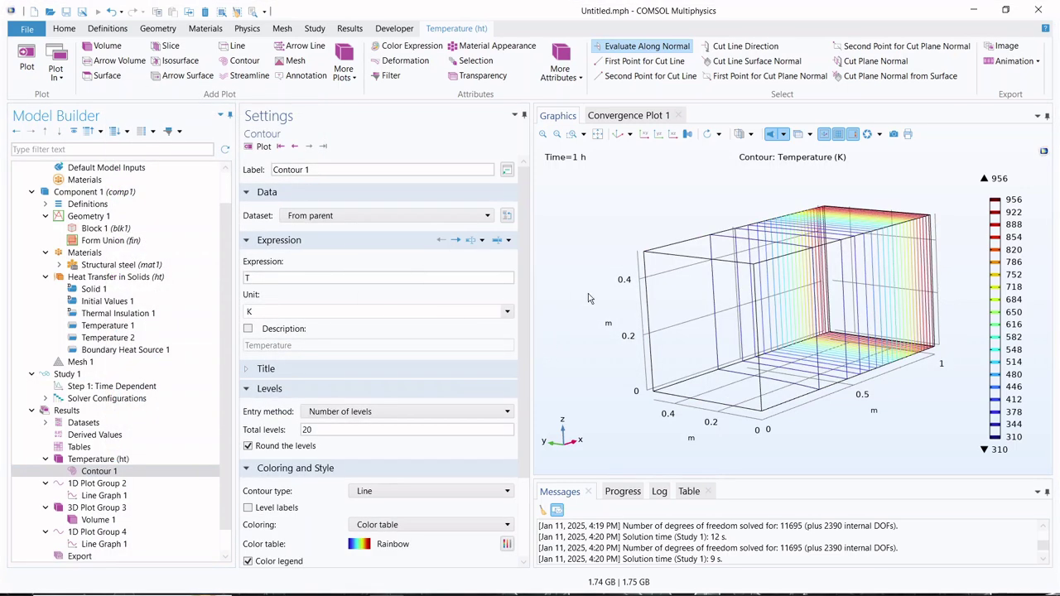
- Step the temperature contour plot through the stored times from 0 h to 1 h to examine how the contours spread
{"action": "left_click_drag", "start_coordinate": [578, 314], "coordinate": [593, 360]}
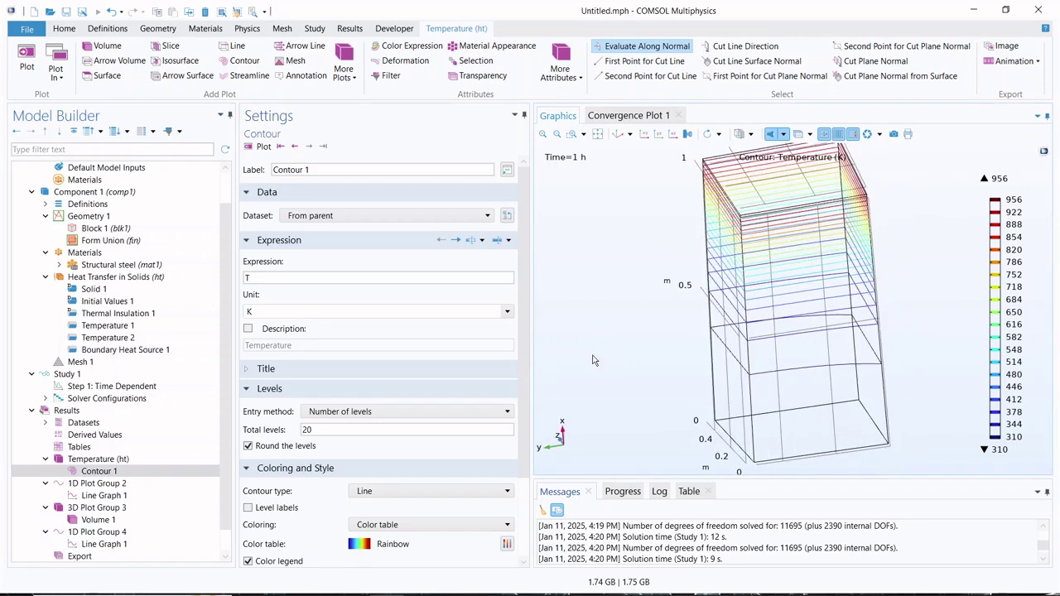
{"action": "left_click", "coordinate": [281, 148]}
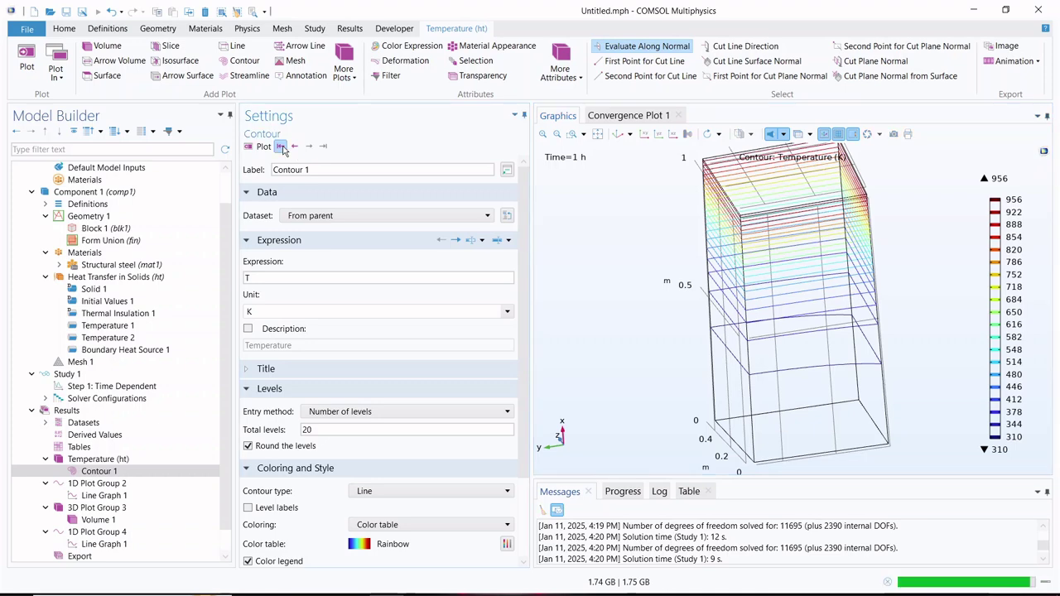
{"action": "left_click", "coordinate": [598, 135]}
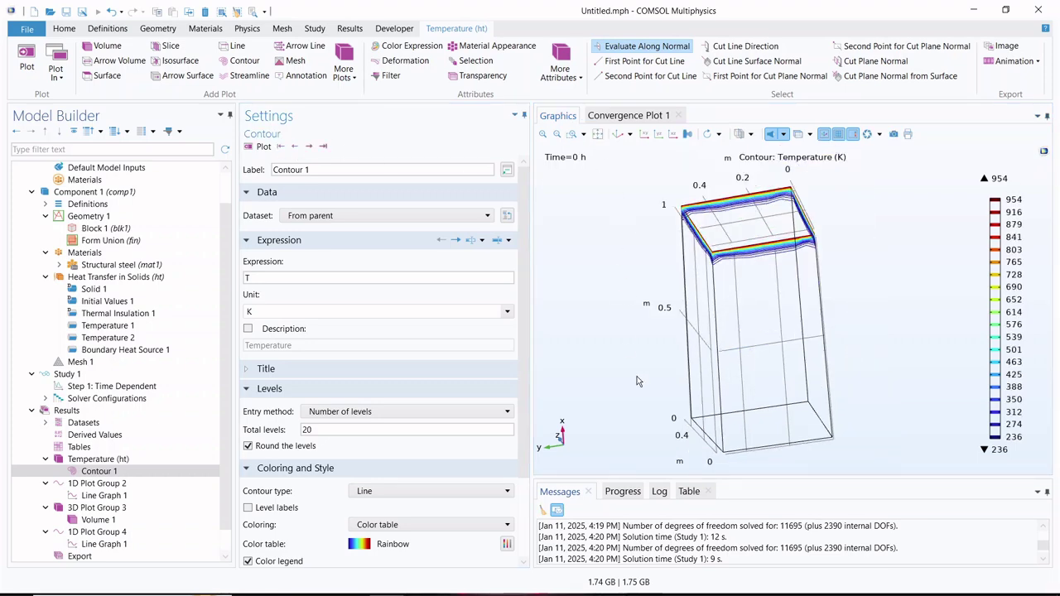
{"action": "left_click", "coordinate": [613, 134]}
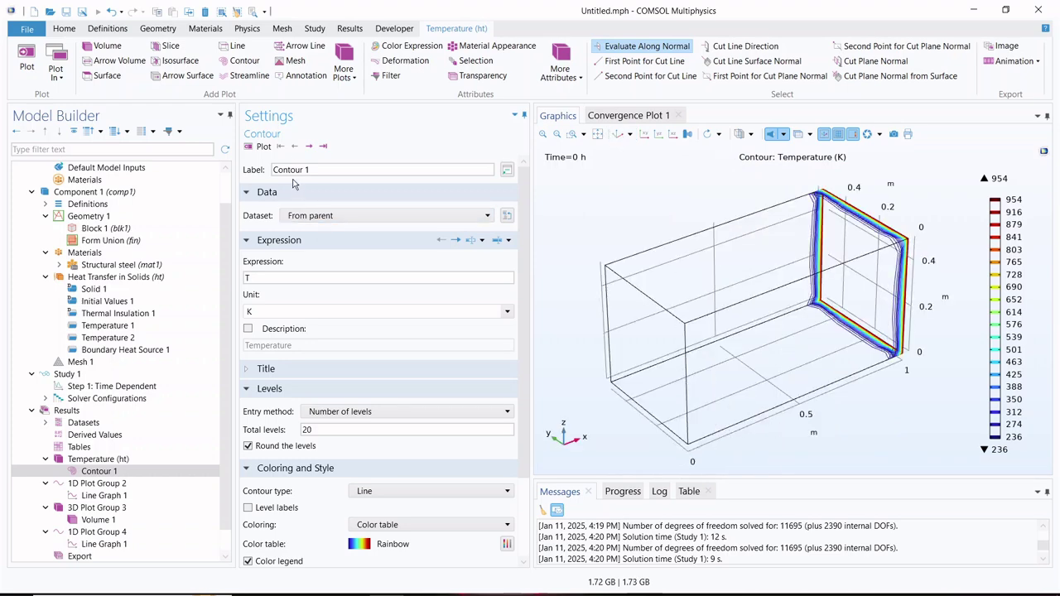
{"action": "left_click", "coordinate": [310, 148]}
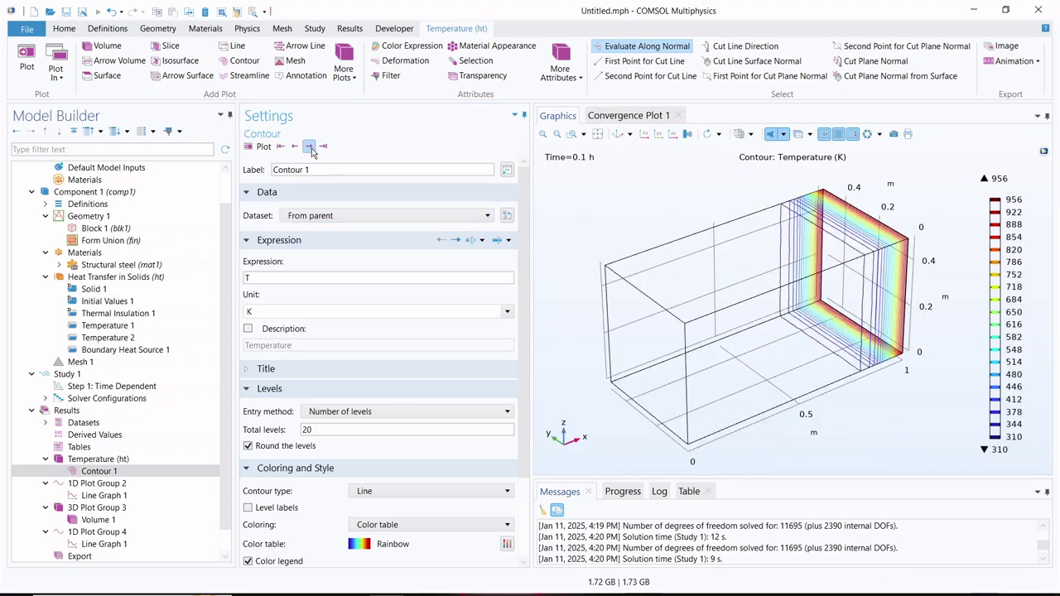
{"action": "left_click", "coordinate": [310, 147]}
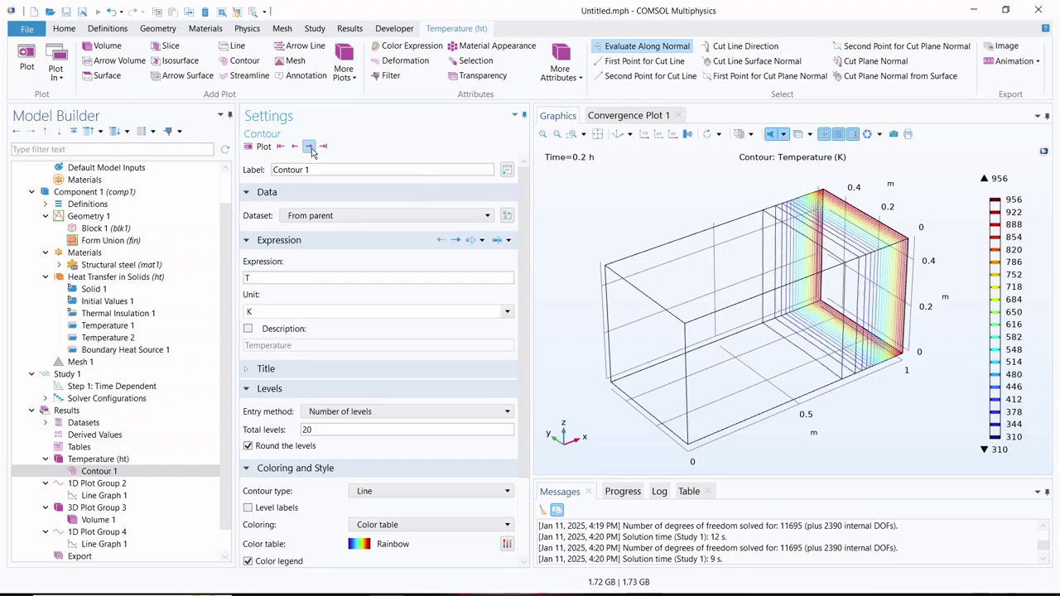
{"action": "left_click", "coordinate": [310, 147]}
{"action": "left_click", "coordinate": [309, 148]}
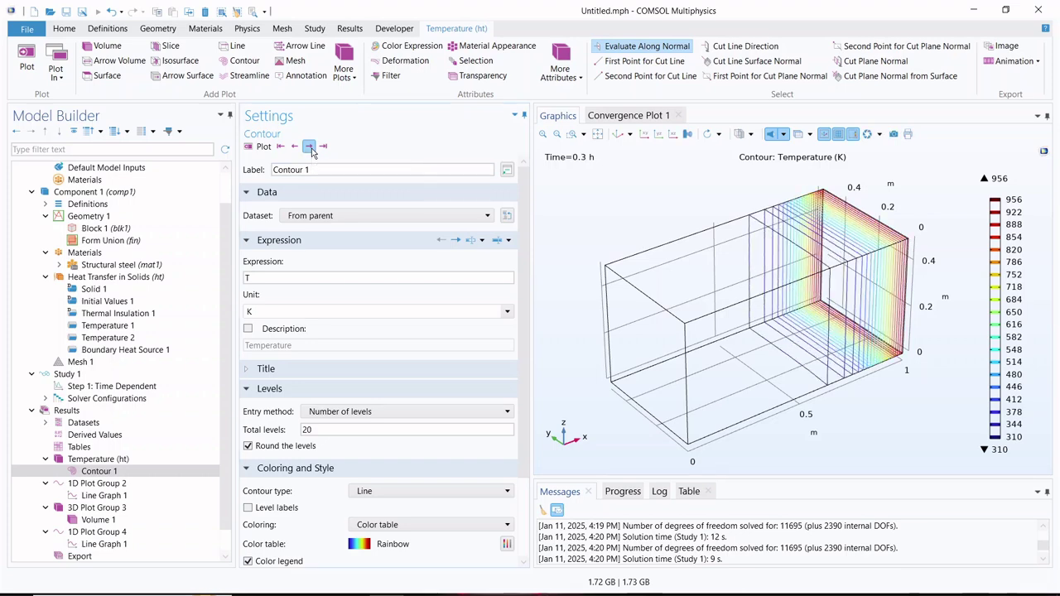
{"action": "left_click", "coordinate": [310, 148]}
{"action": "left_click", "coordinate": [309, 147]}
{"action": "left_click", "coordinate": [310, 147]}
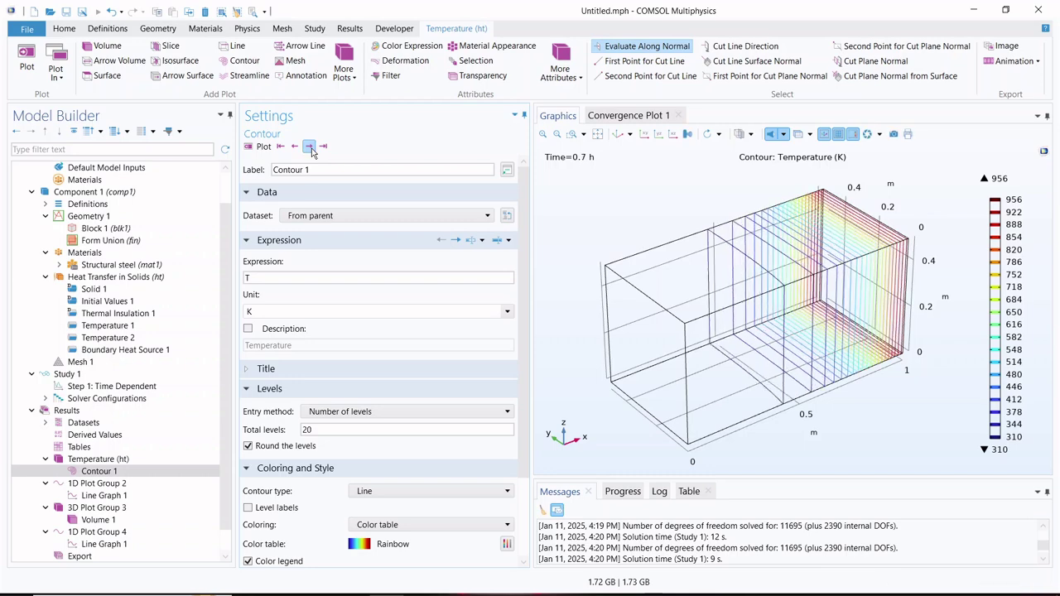
{"action": "left_click", "coordinate": [310, 147]}
{"action": "left_click", "coordinate": [310, 147]}
{"action": "left_click", "coordinate": [310, 147]}
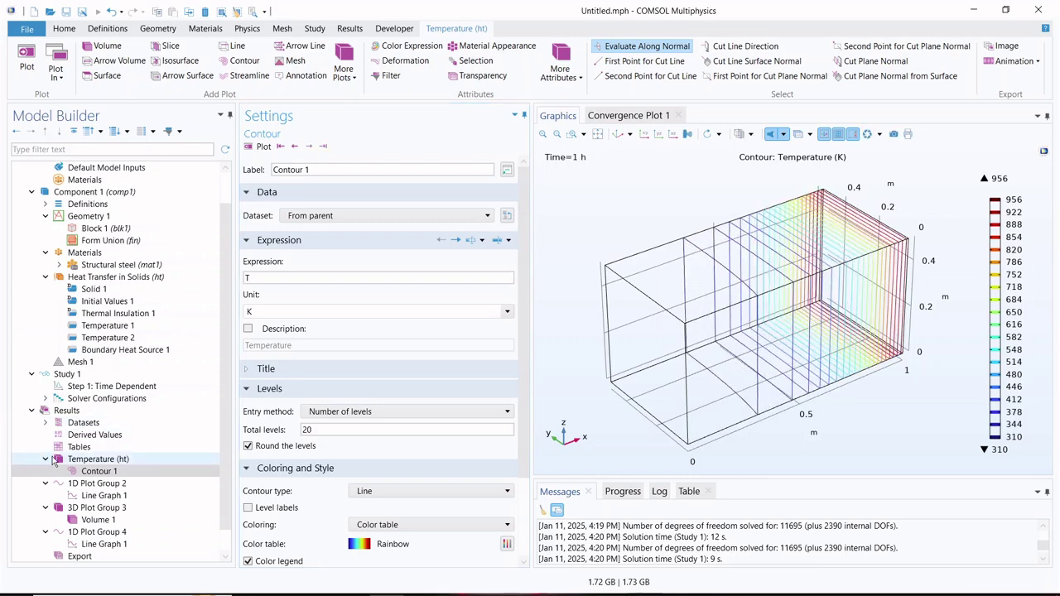
- Set the time-dependent study's output times to range(0,0.1,1.5) h and compute it
{"action": "left_click", "coordinate": [97, 386]}
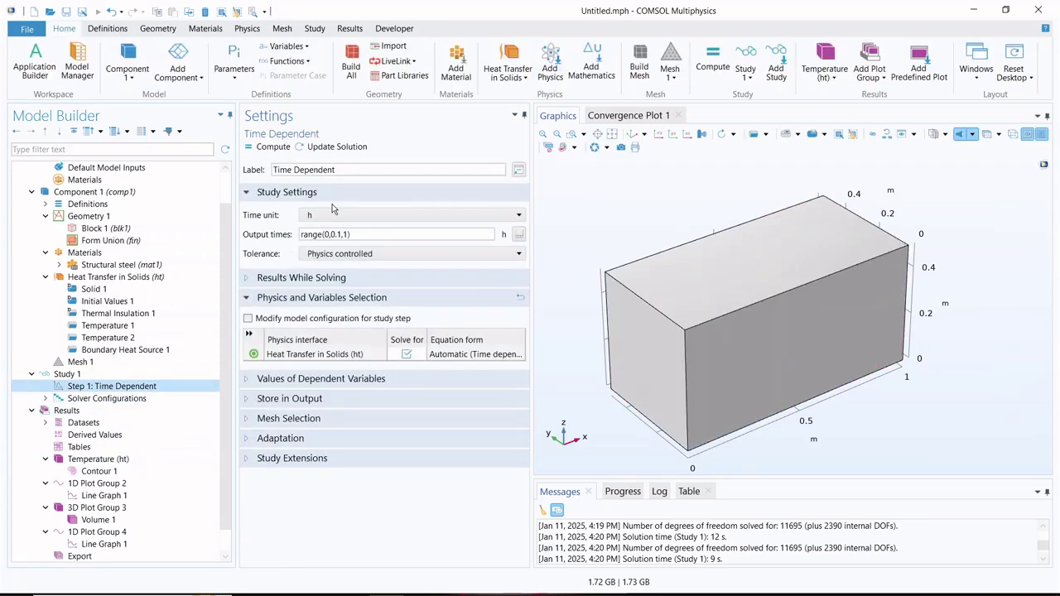
{"action": "left_click", "coordinate": [348, 235]}
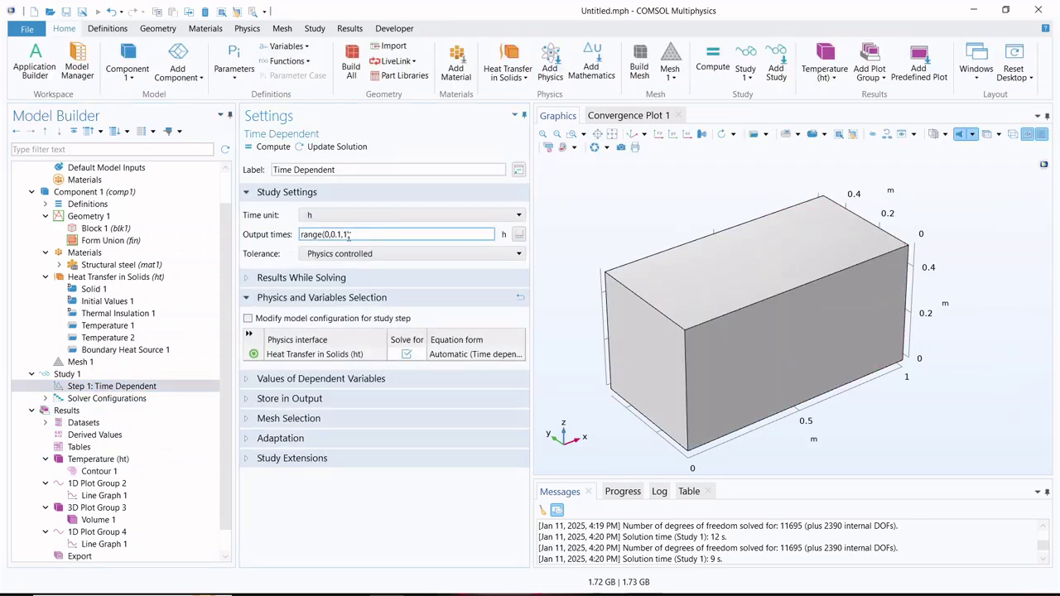
{"action": "type", "text": ".5"}
{"action": "left_click", "coordinate": [272, 150]}
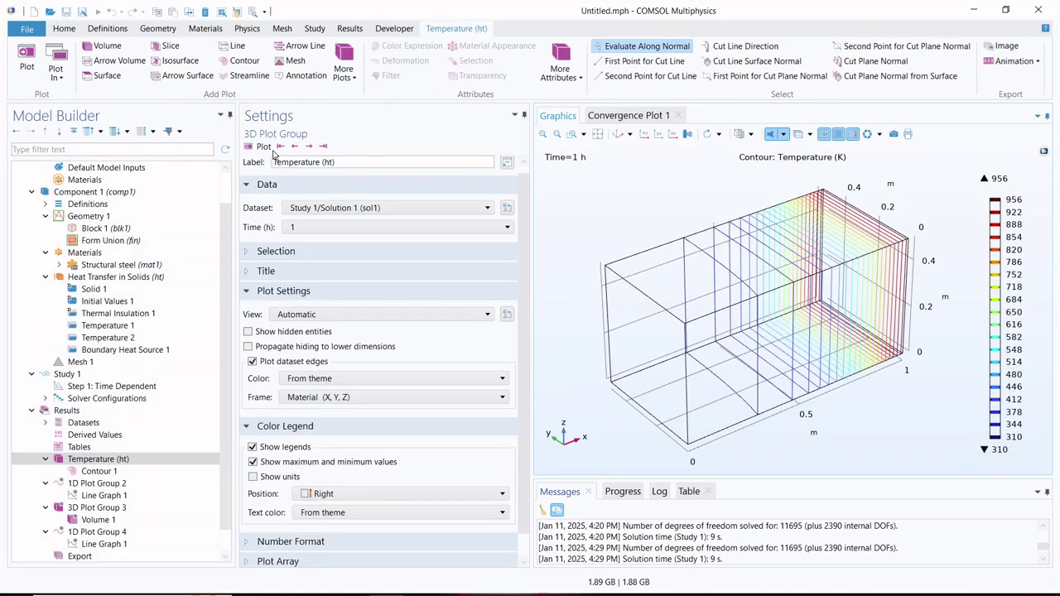
- Add a surface plot with expression T to the Temperature (ht) plot group and plot it
{"action": "left_click", "coordinate": [80, 466]}
{"action": "right_click", "coordinate": [79, 466]}
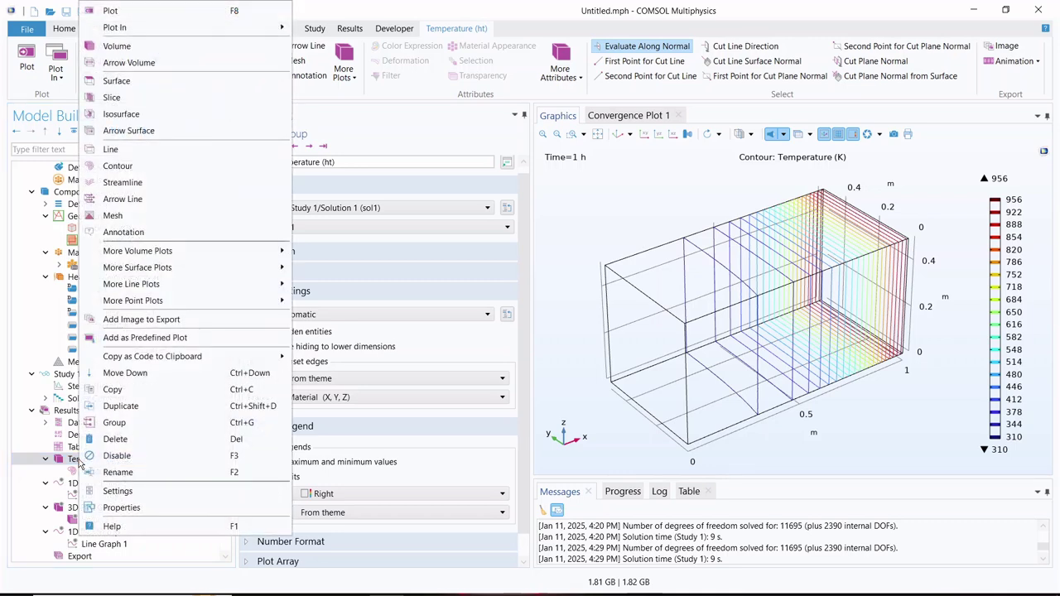
{"action": "left_click", "coordinate": [117, 80]}
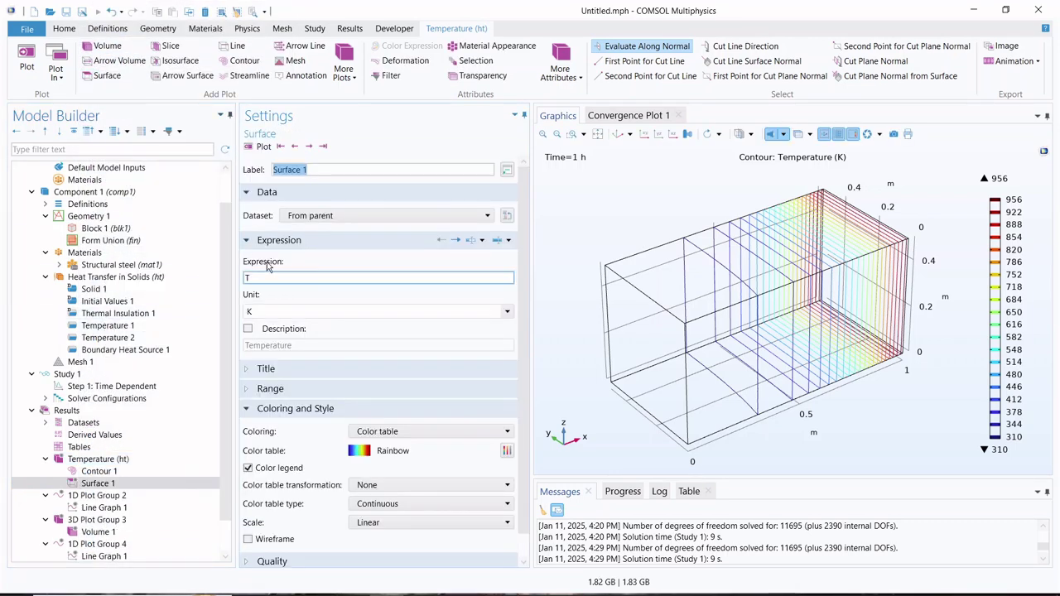
{"action": "left_click", "coordinate": [261, 146]}
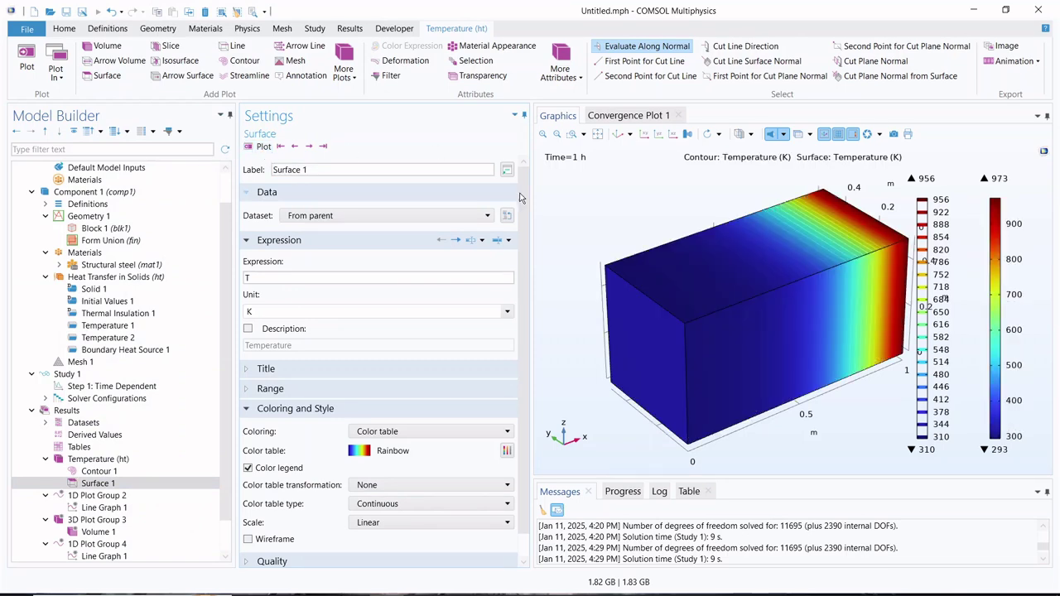
- Step the temperature surface plot through the stored times from 0 h to 1.5 h to examine how heat spreads along the block
{"action": "left_click_drag", "start_coordinate": [569, 331], "coordinate": [534, 292]}
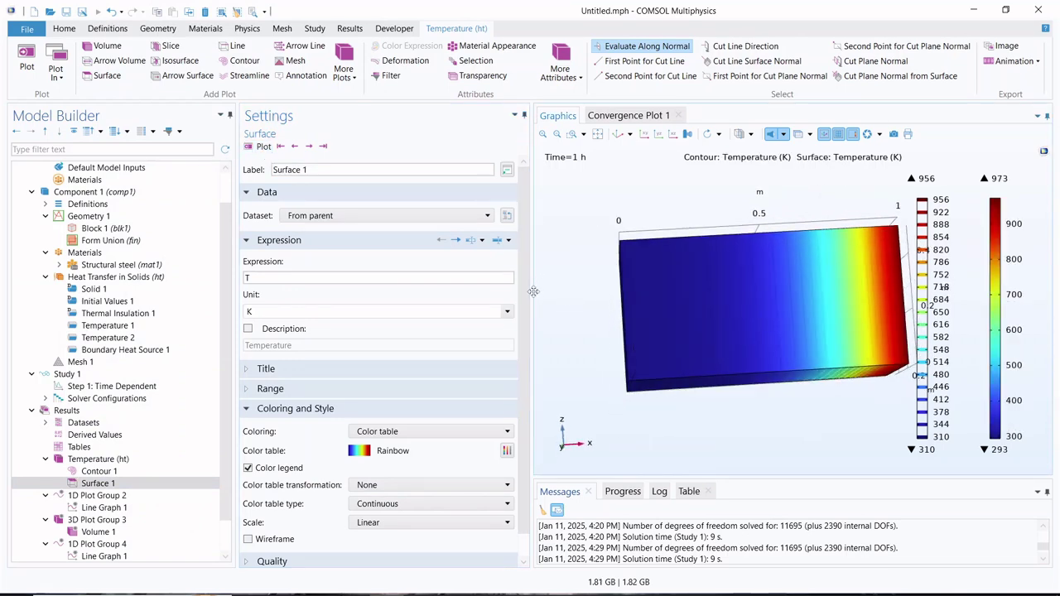
{"action": "left_click", "coordinate": [323, 146]}
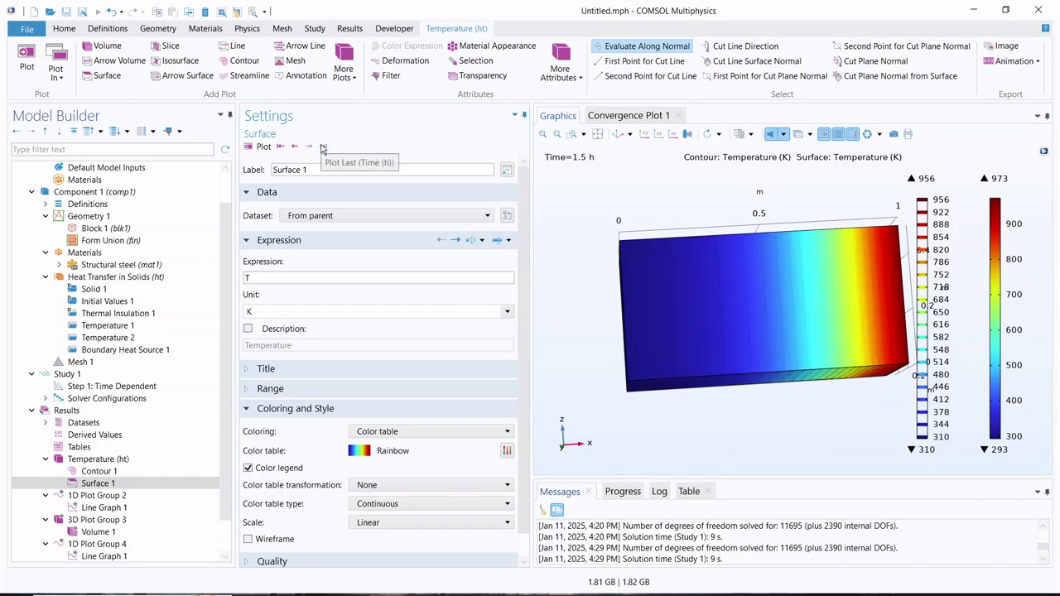
{"action": "left_click", "coordinate": [280, 146]}
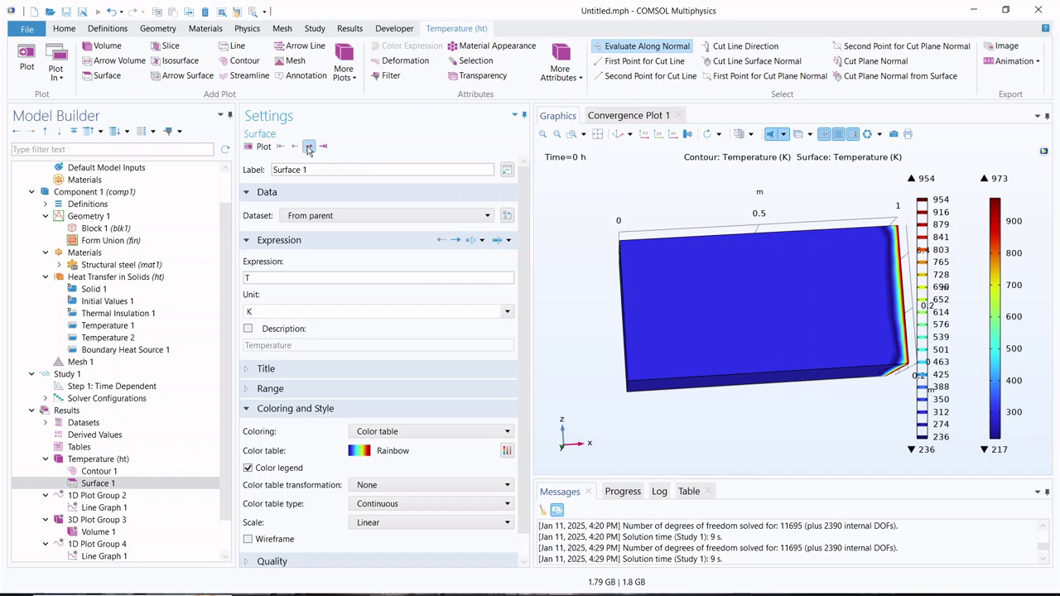
{"action": "left_click", "coordinate": [309, 147]}
{"action": "left_click", "coordinate": [309, 146]}
{"action": "left_click", "coordinate": [309, 147]}
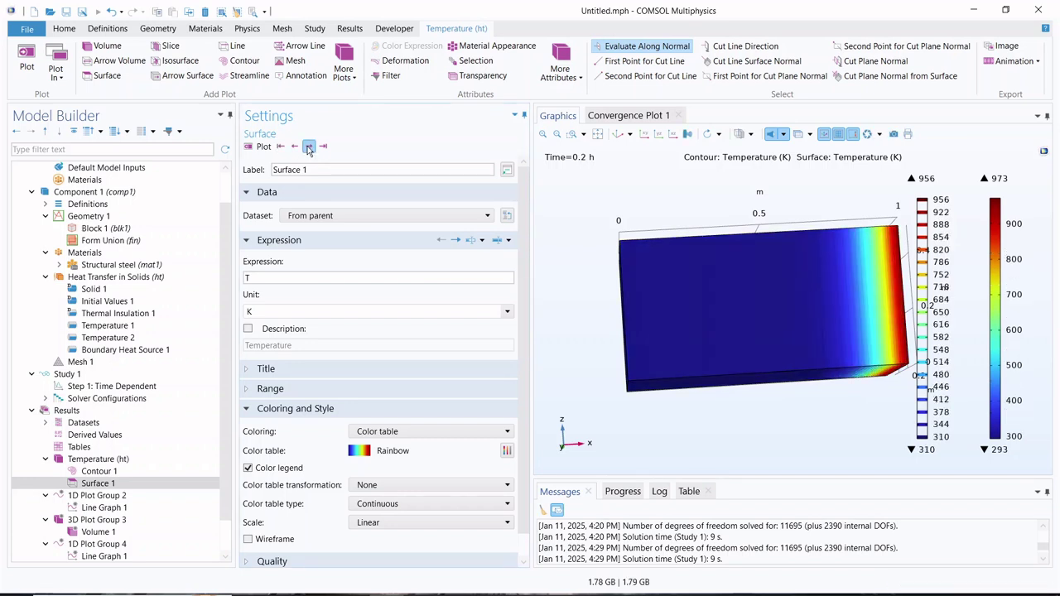
{"action": "left_click", "coordinate": [309, 147]}
{"action": "left_click", "coordinate": [309, 147]}
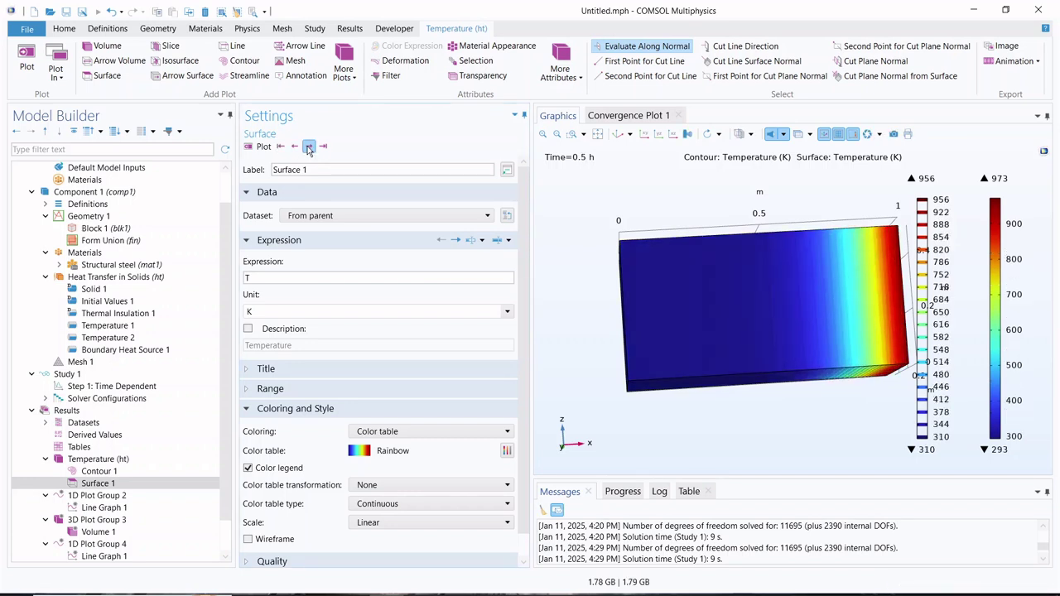
{"action": "left_click", "coordinate": [309, 147]}
{"action": "left_click", "coordinate": [309, 147]}
{"action": "left_click", "coordinate": [309, 147]}
{"action": "left_click", "coordinate": [309, 147]}
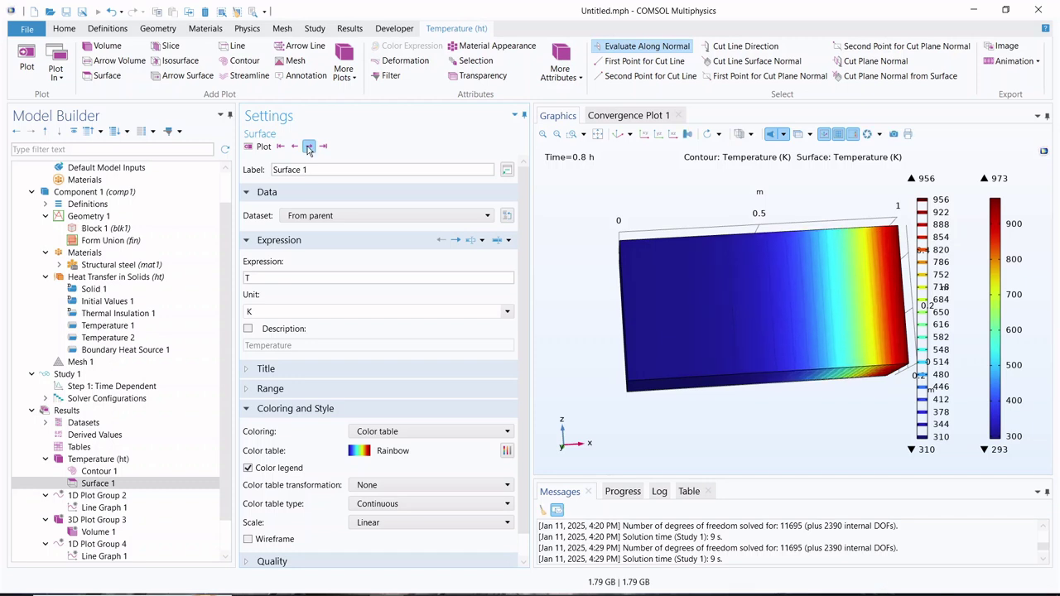
{"action": "left_click", "coordinate": [309, 147]}
{"action": "left_click", "coordinate": [309, 147]}
{"action": "left_click", "coordinate": [309, 147]}
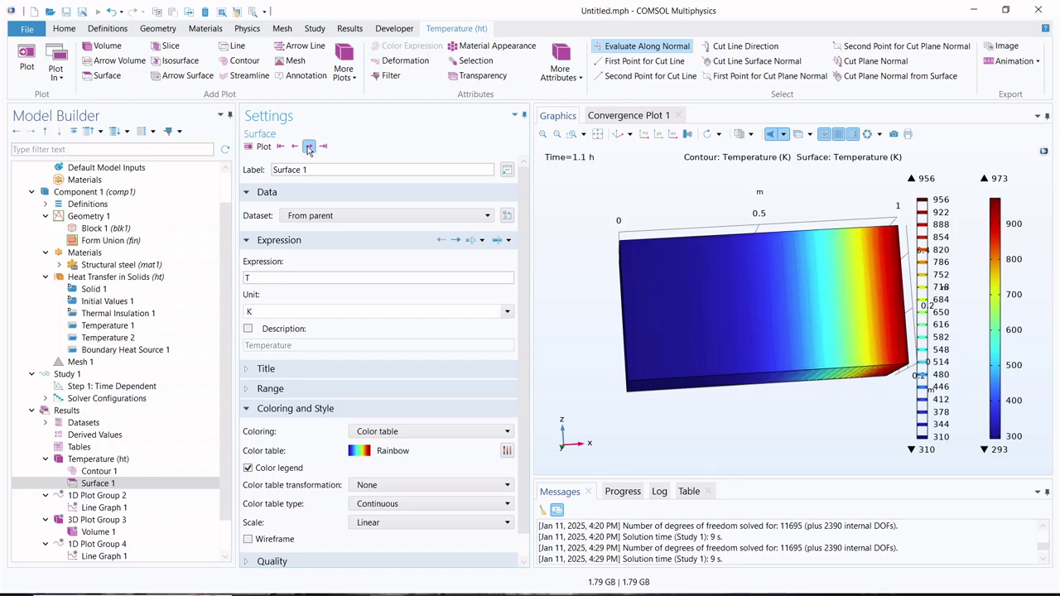
{"action": "left_click", "coordinate": [309, 147]}
{"action": "left_click", "coordinate": [309, 146]}
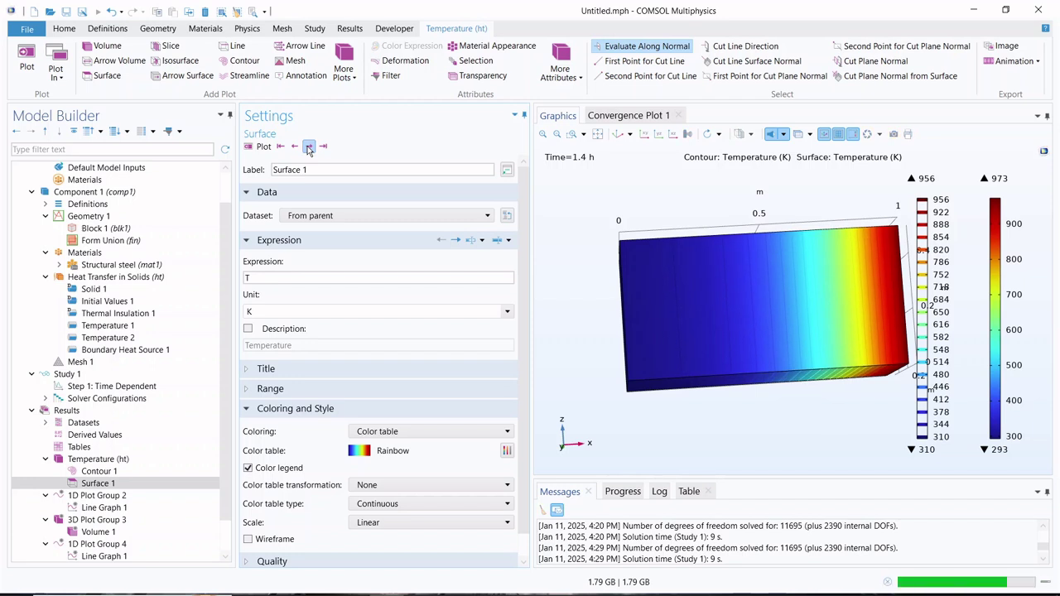
{"action": "left_click", "coordinate": [309, 146]}
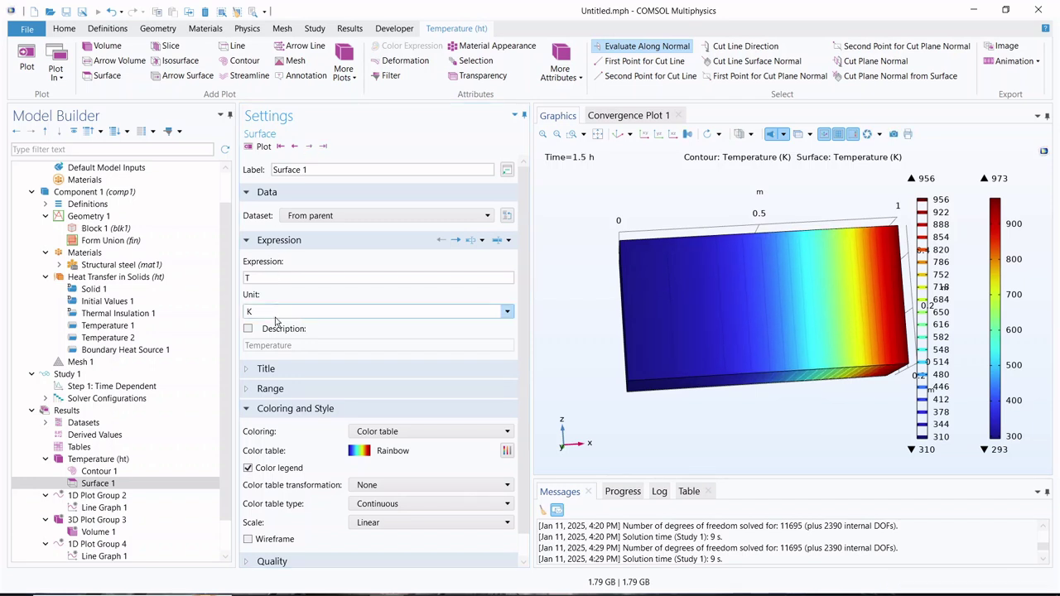
- Review the line graphs of the temperature gradient's x-component and of the temperature along the block's edge
{"action": "left_click", "coordinate": [114, 509]}
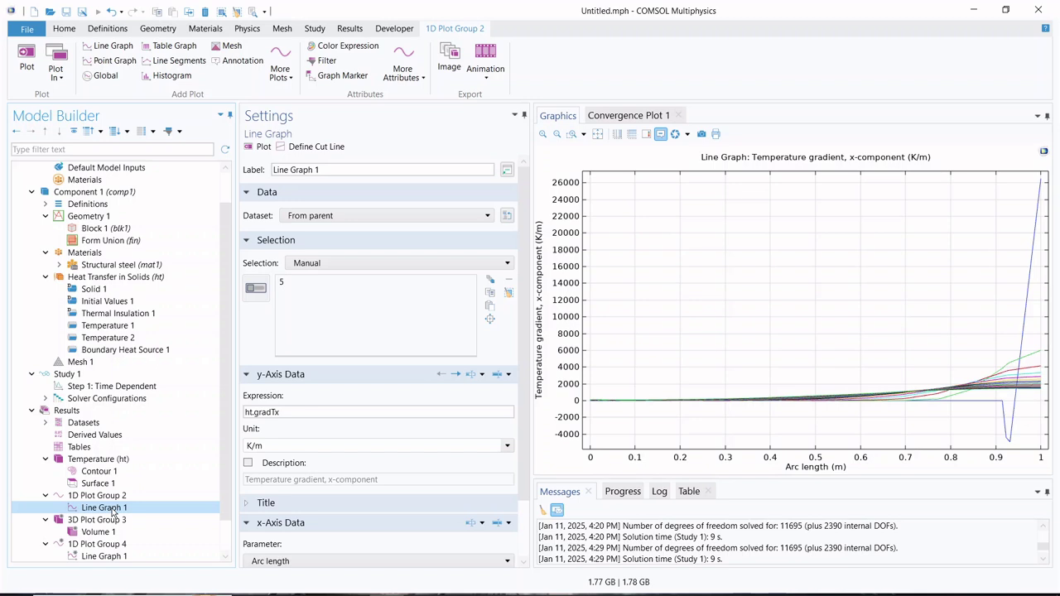
{"action": "left_click", "coordinate": [101, 559]}
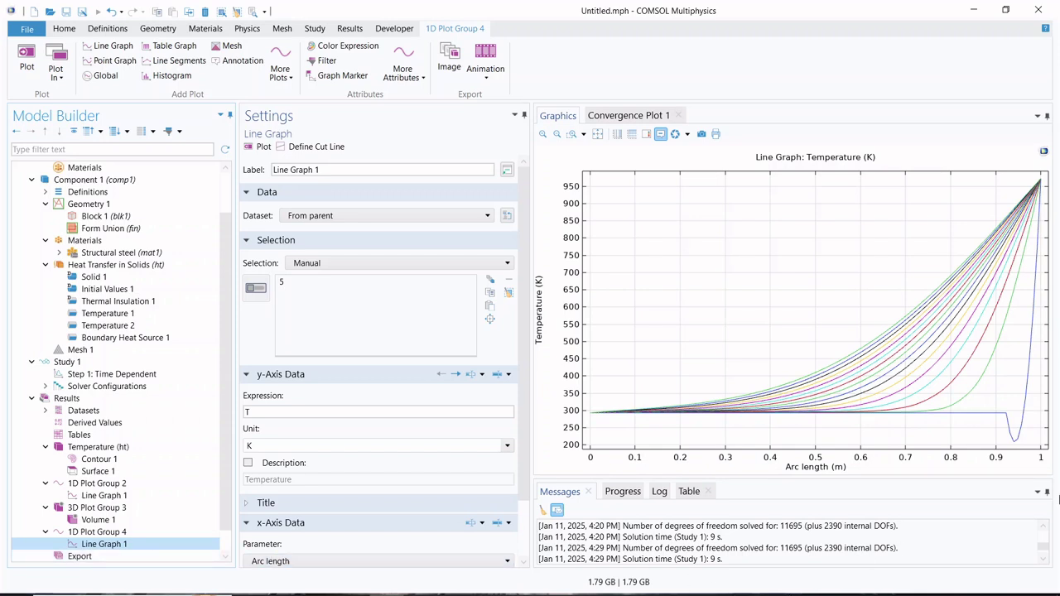
{"action": "mouse_move", "coordinate": [975, 414]}
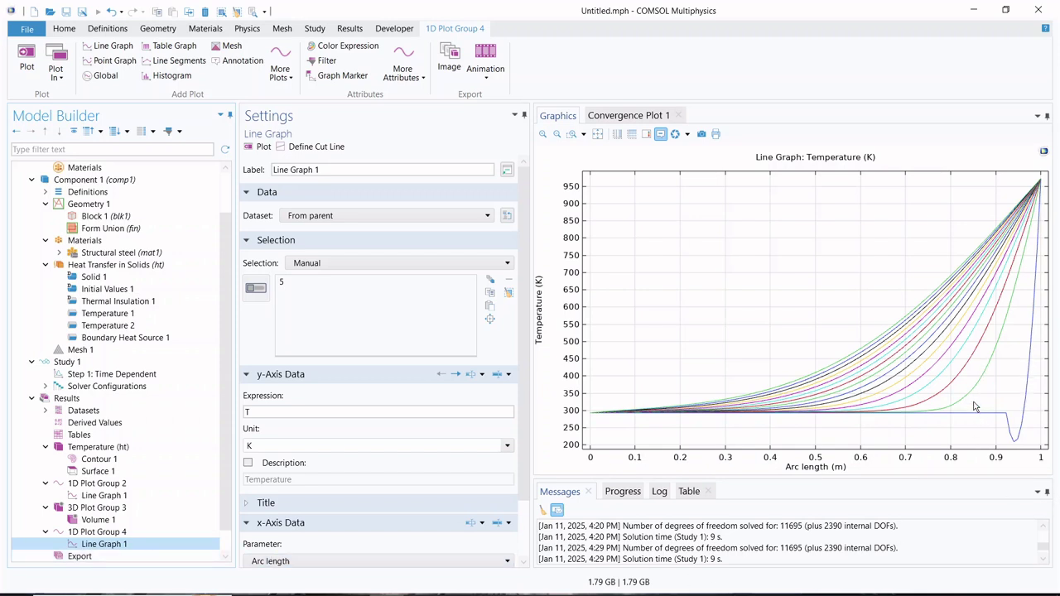